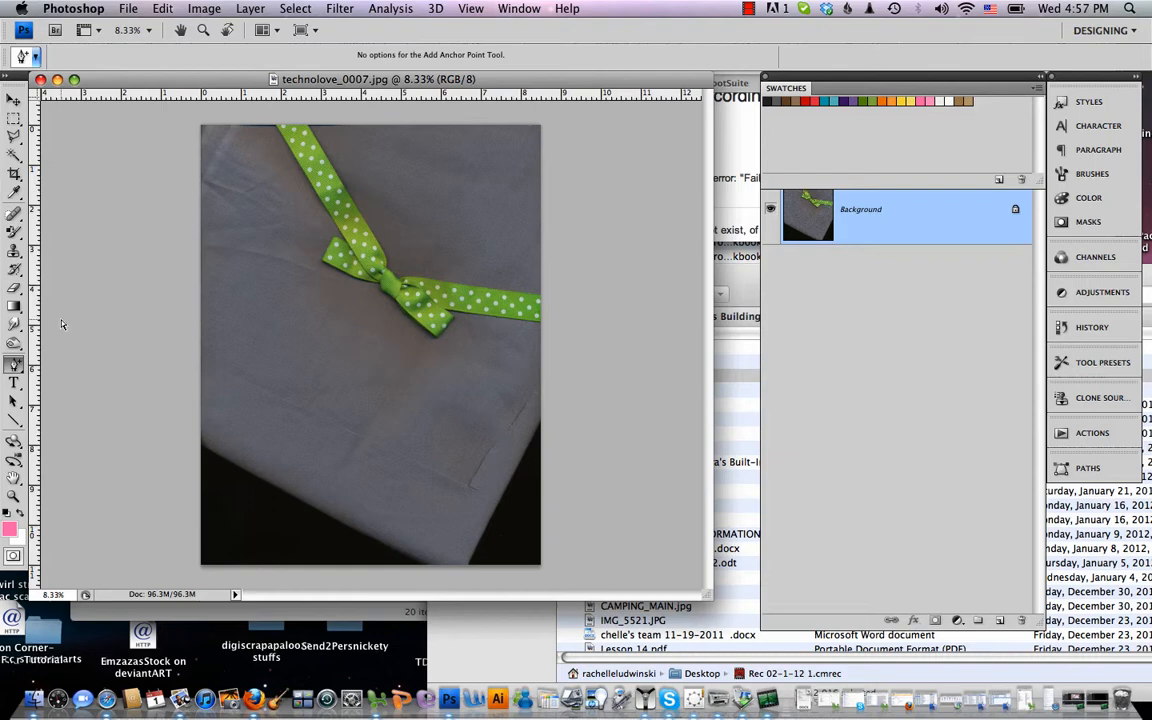
Outline the ribbon bow loosely with the Polygonal Lasso and copy the selected area onto a new layer
left_click(16, 368)
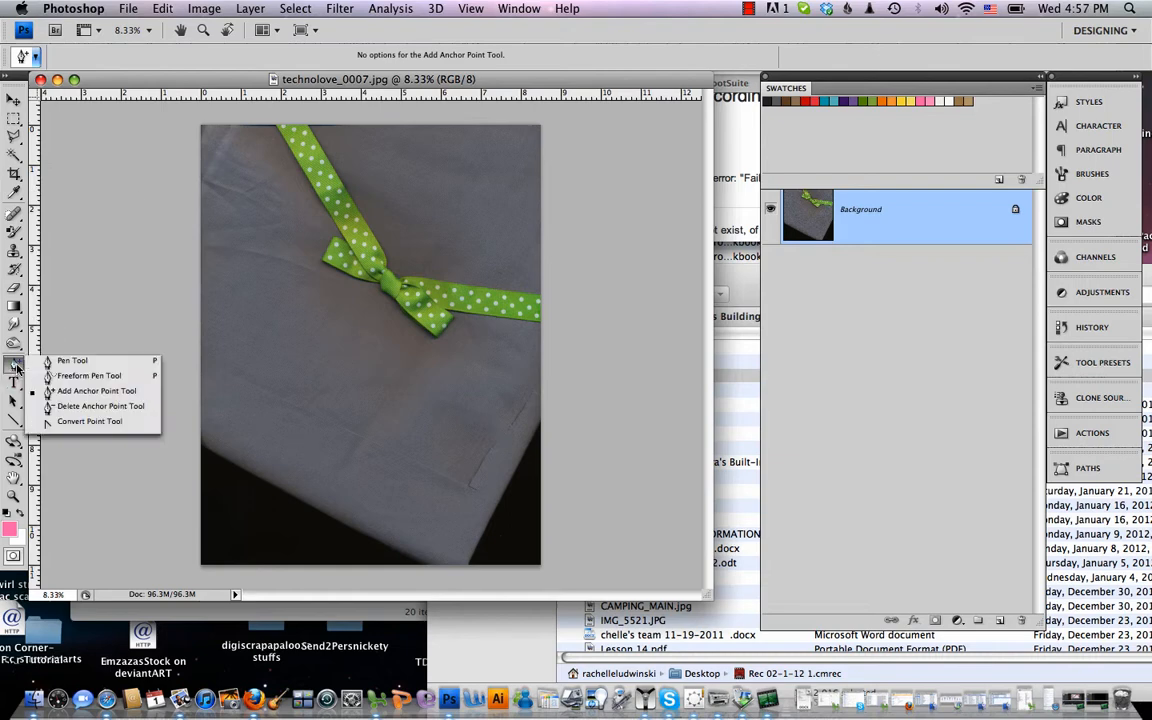
left_click(72, 368)
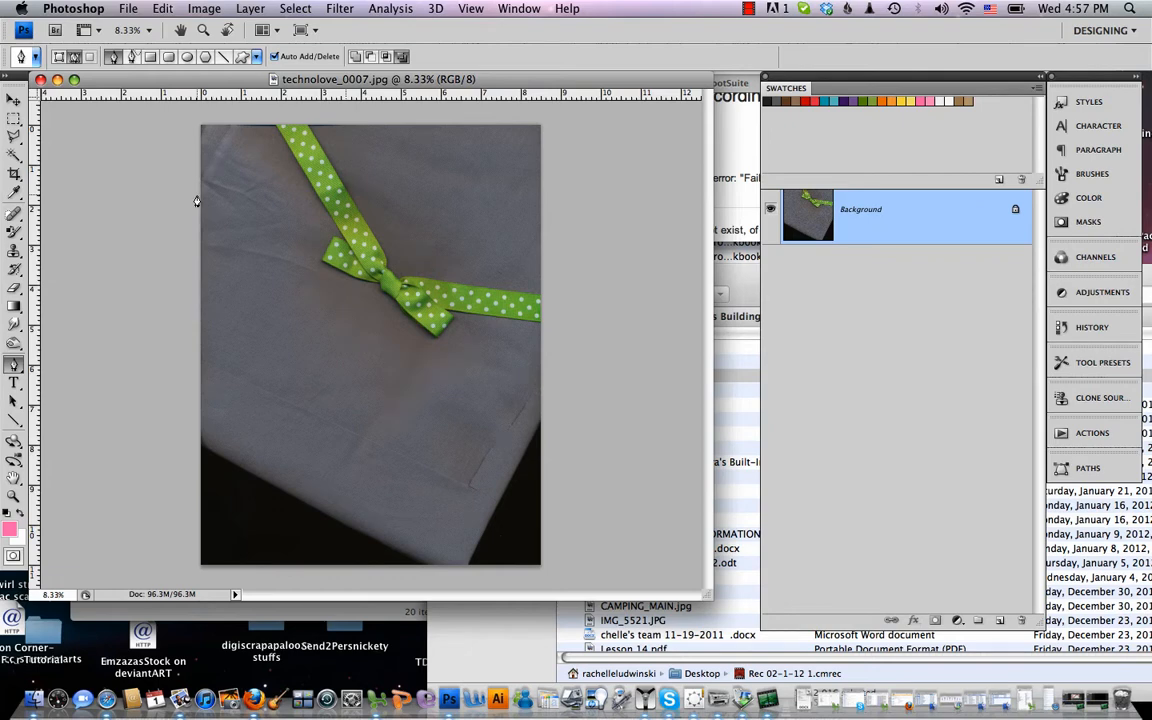
left_click(14, 134)
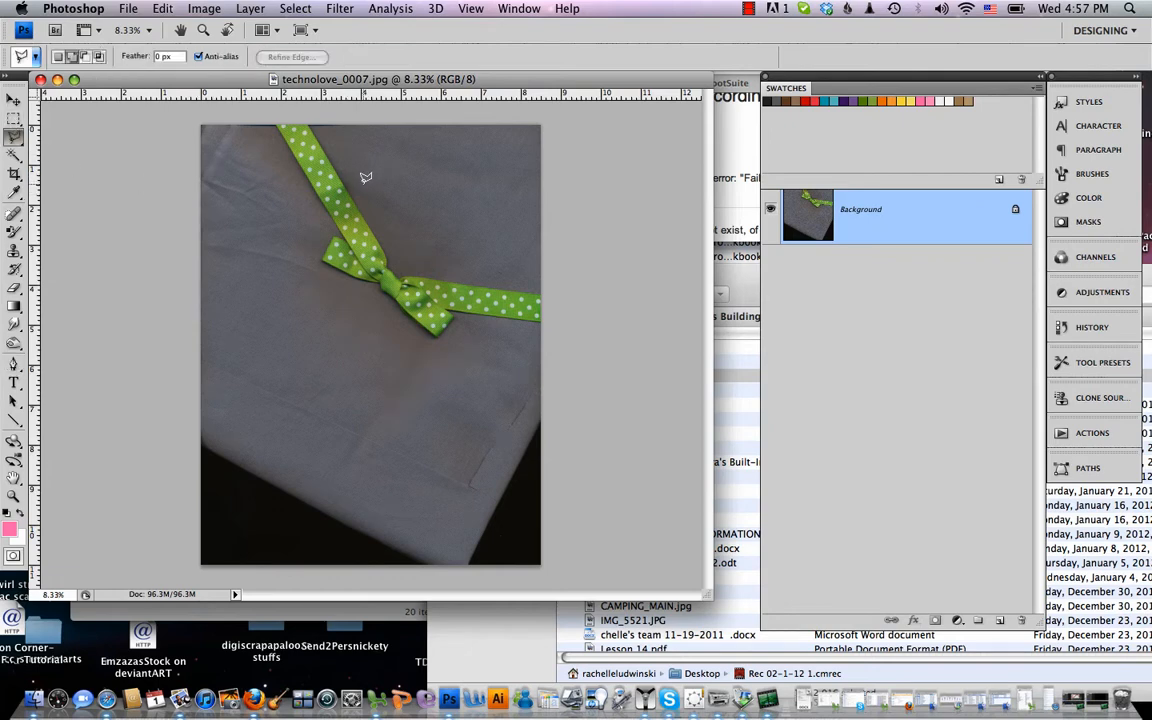
mouse_move(357, 188)
left_mouse_down()
mouse_move(309, 197)
mouse_move(309, 271)
mouse_move(444, 381)
mouse_move(439, 366)
mouse_move(532, 352)
mouse_move(532, 268)
mouse_move(442, 226)
left_mouse_up()
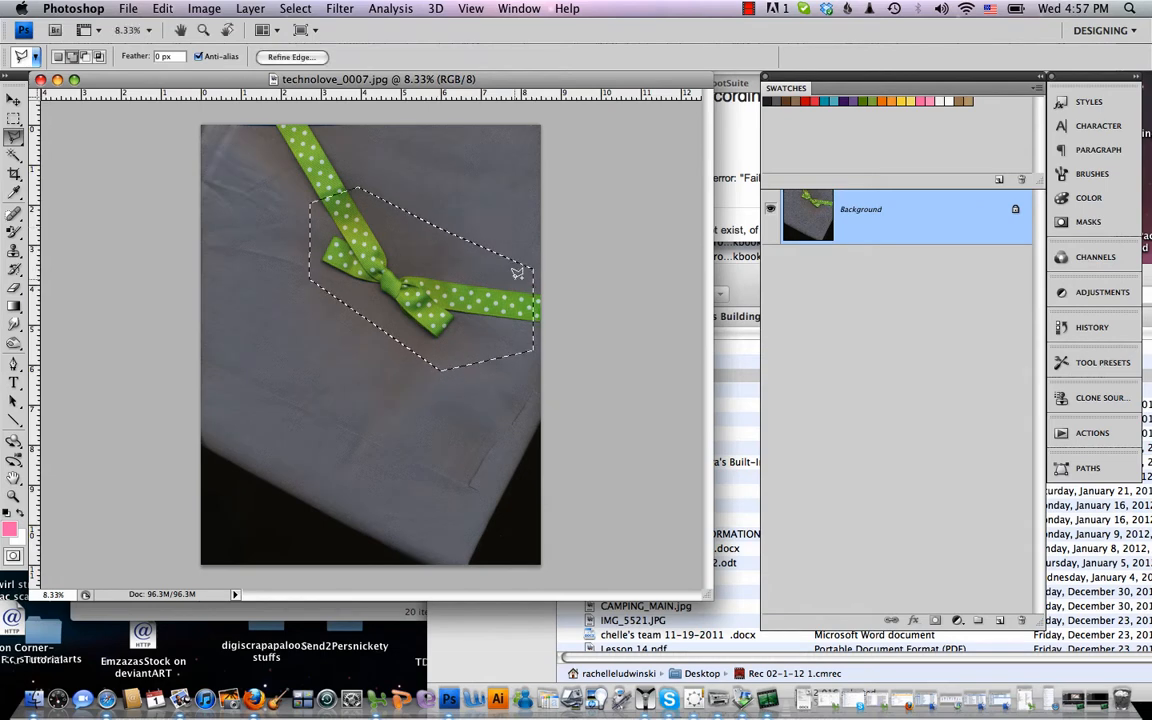
key("super+j")
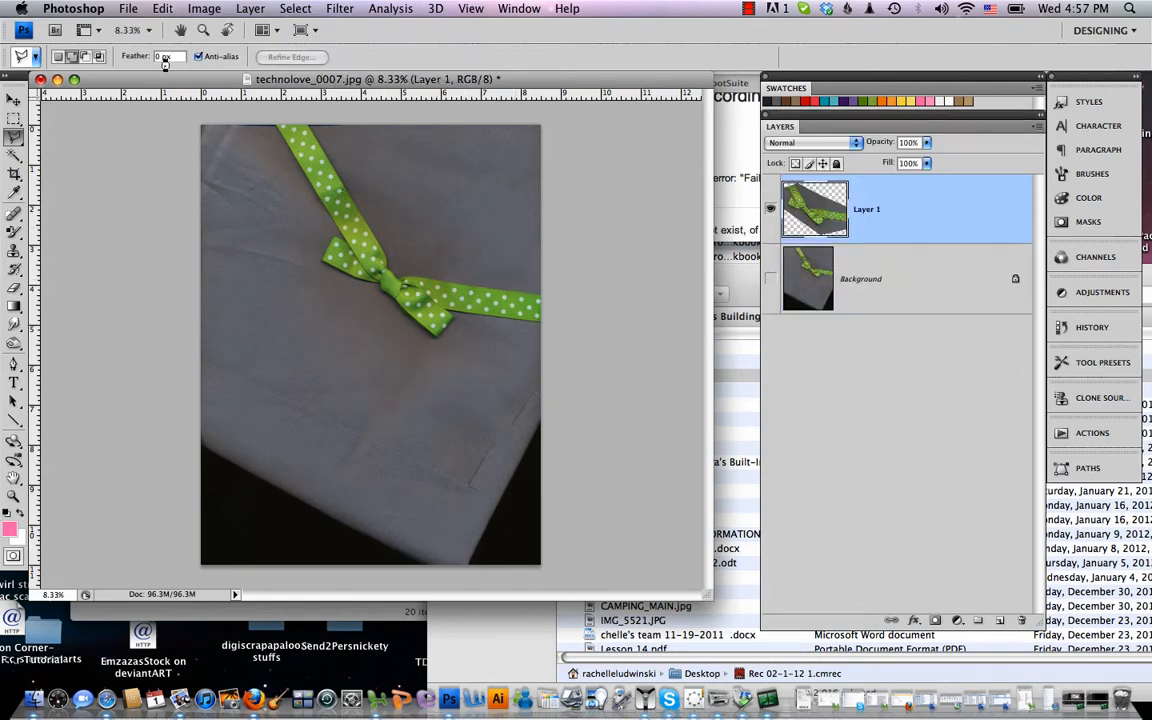
Hide the Background layer, then rotate the copied bow piece about 146.4° and reposition it near the top of the canvas
left_click(770, 273)
key("v")
key("super+t")
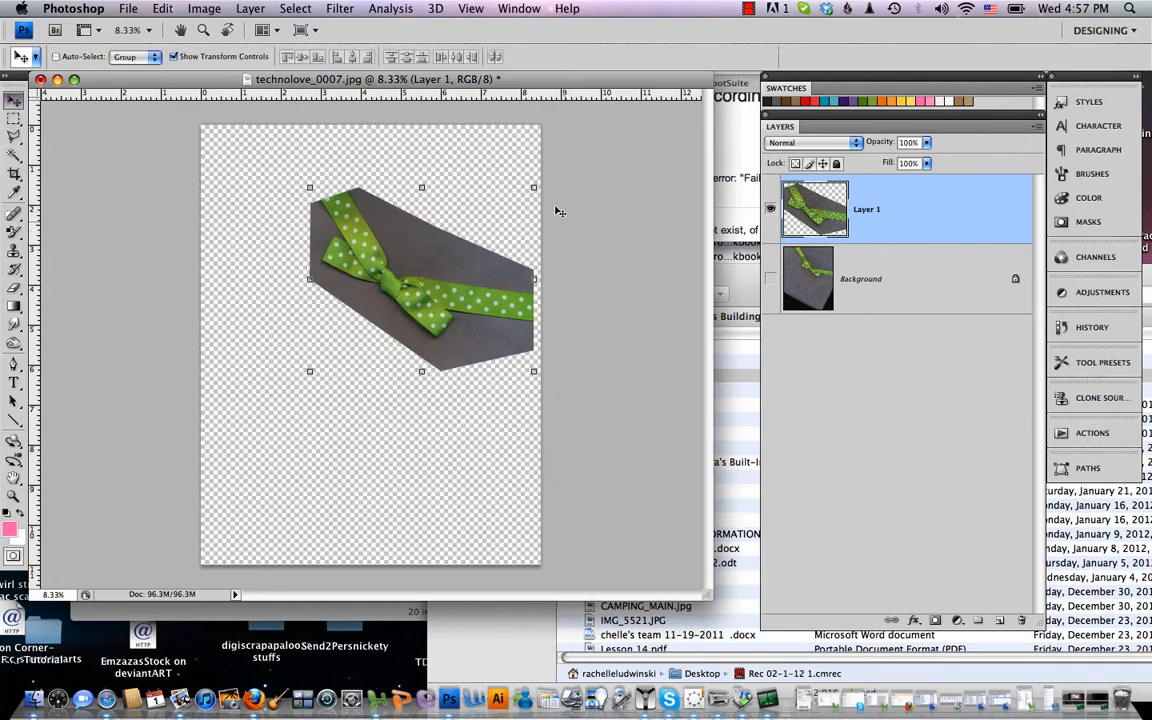
left_click_drag(555, 206, 397, 367)
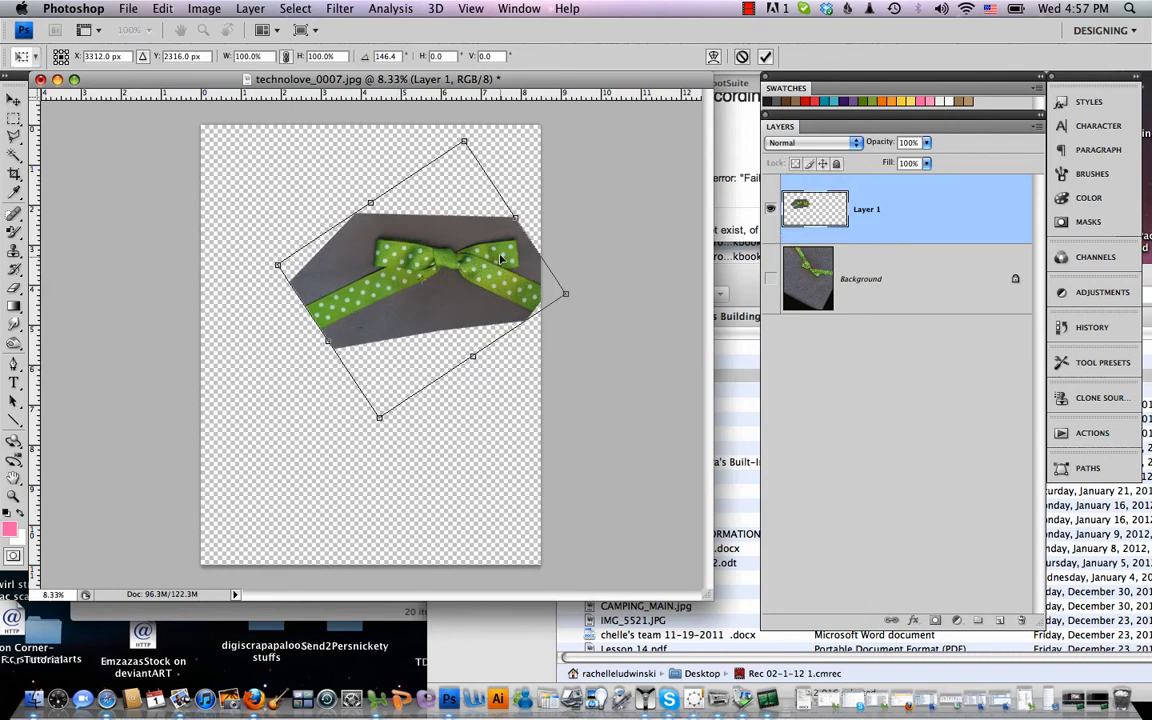
left_click_drag(496, 253, 445, 207)
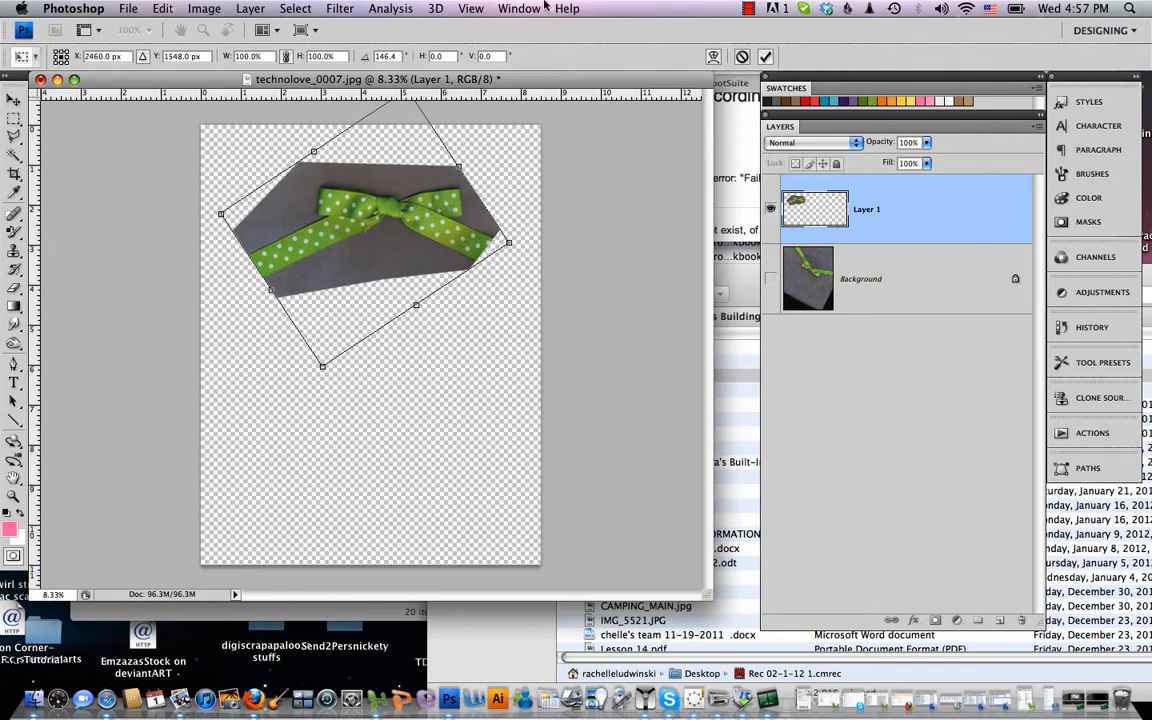
left_click(767, 56)
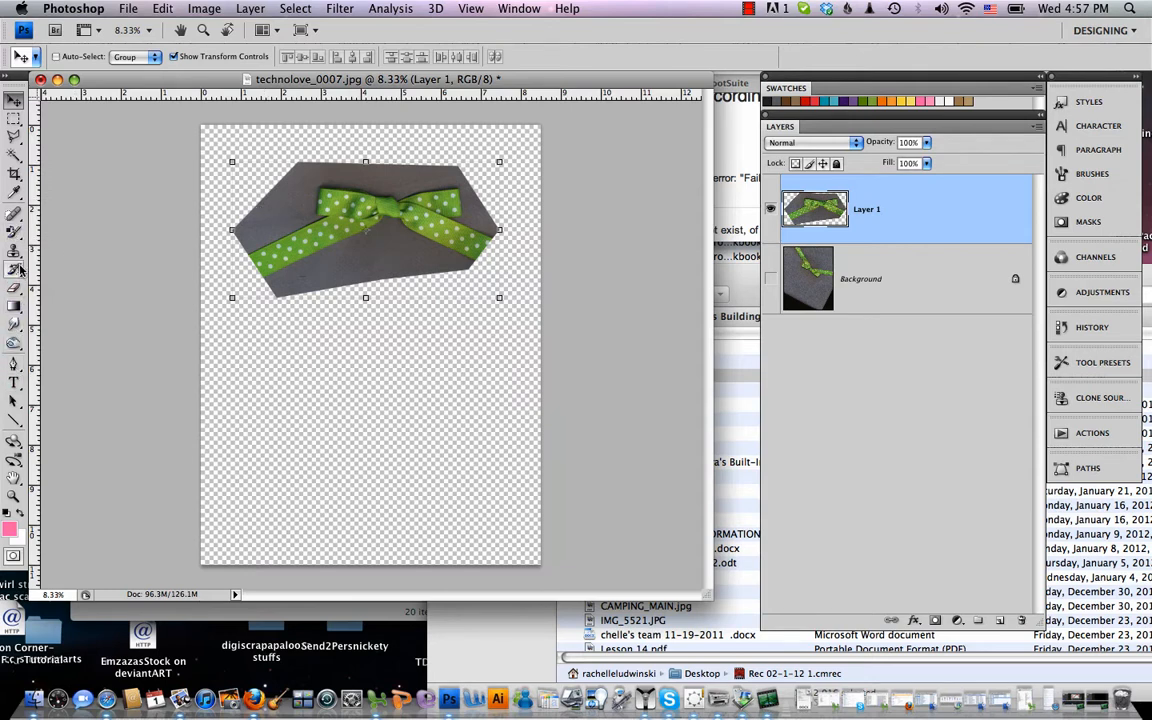
Start a Pen tool path at the knot's upper right corner and add anchors across its top to the start of the left loop
left_click(14, 362)
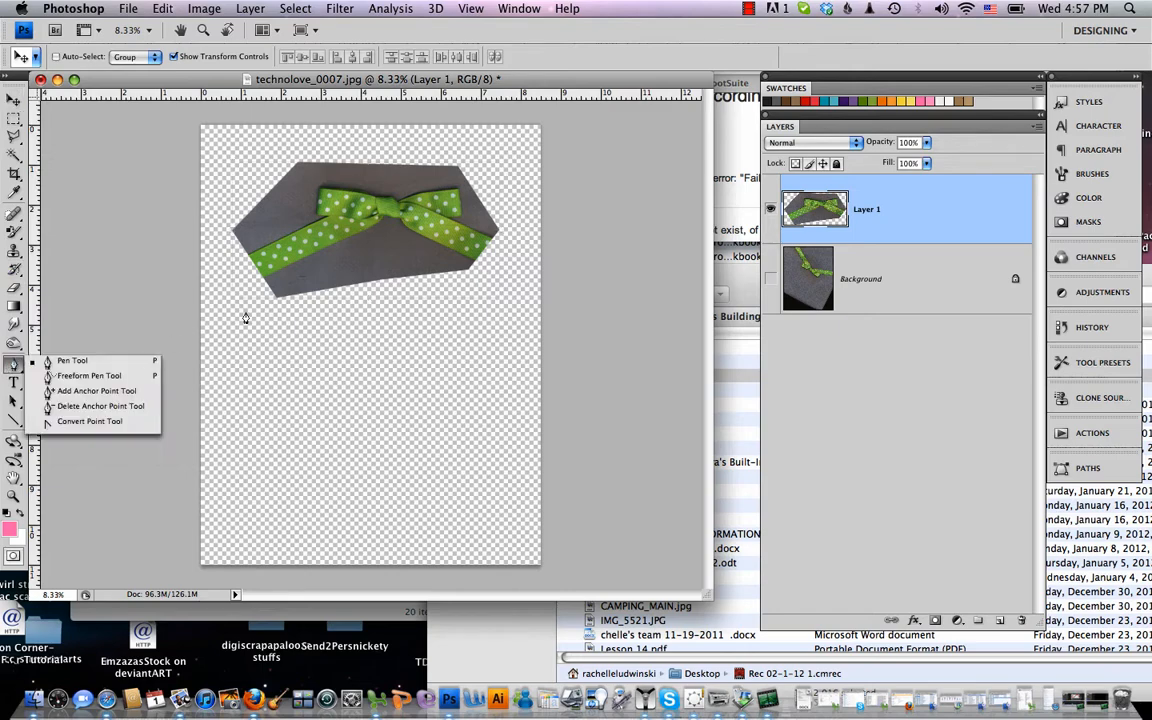
key("super+equal")
key("super+equal")
key("super+equal")
key("super+equal")
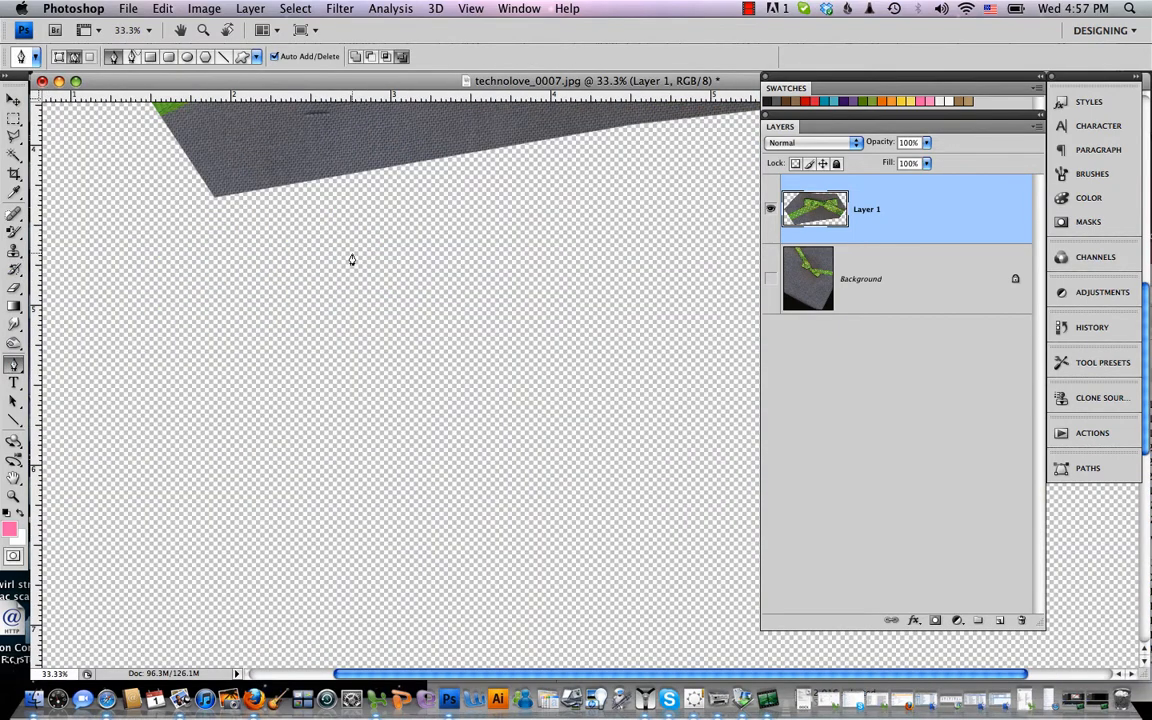
scroll(352, 260, "up", 10)
scroll(352, 260, "right", 4)
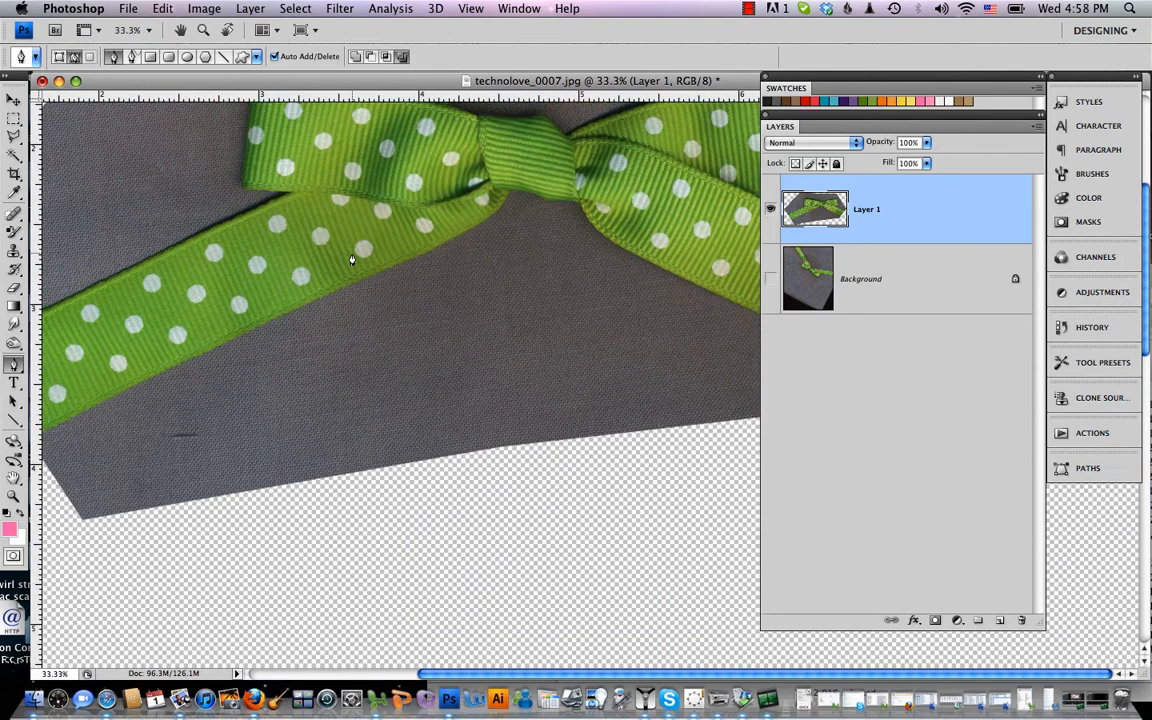
scroll(352, 260, "up", 2)
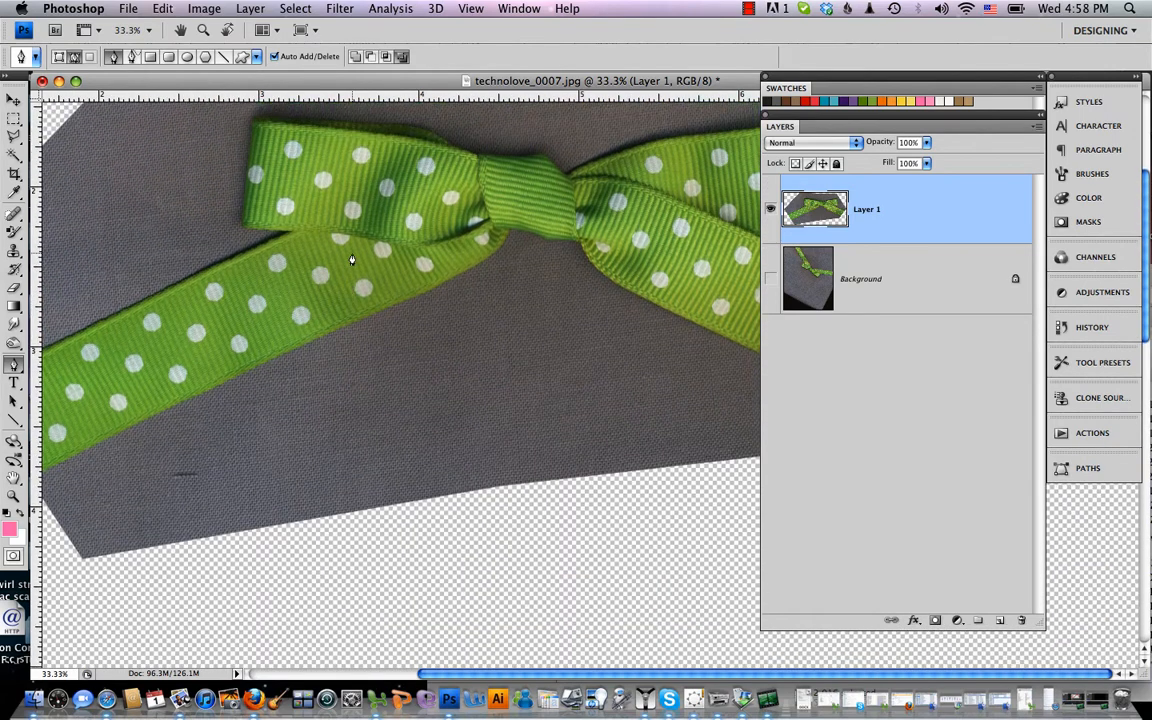
key("super+equal")
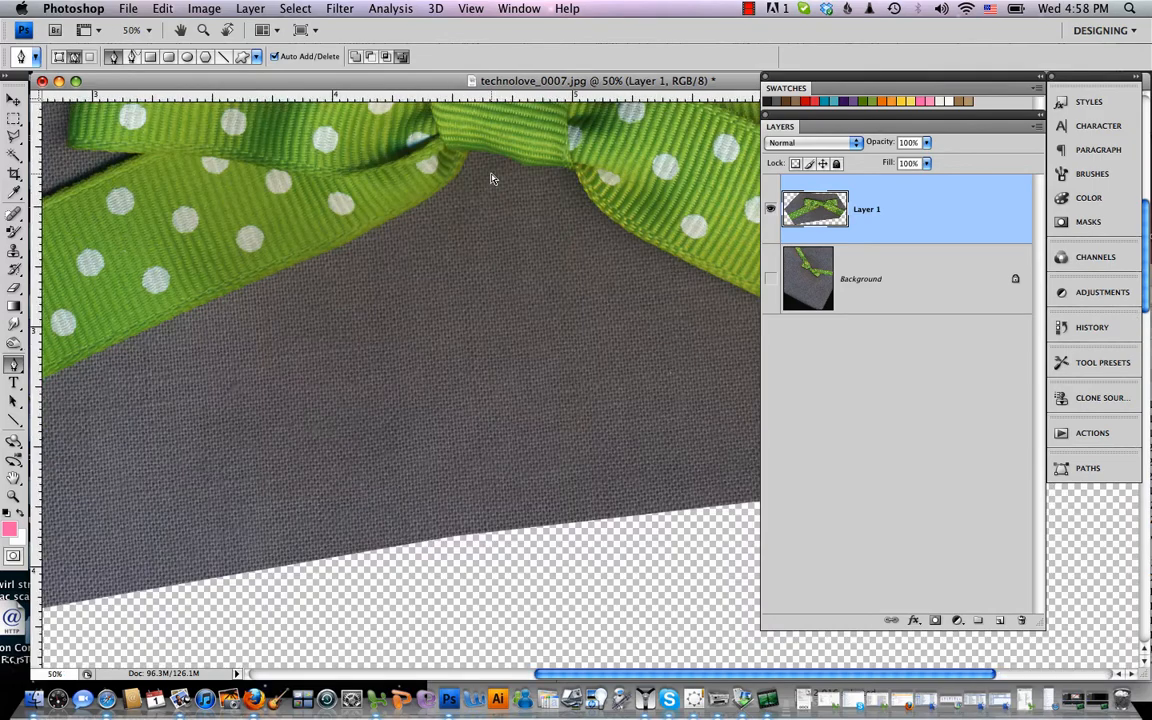
key("super+equal")
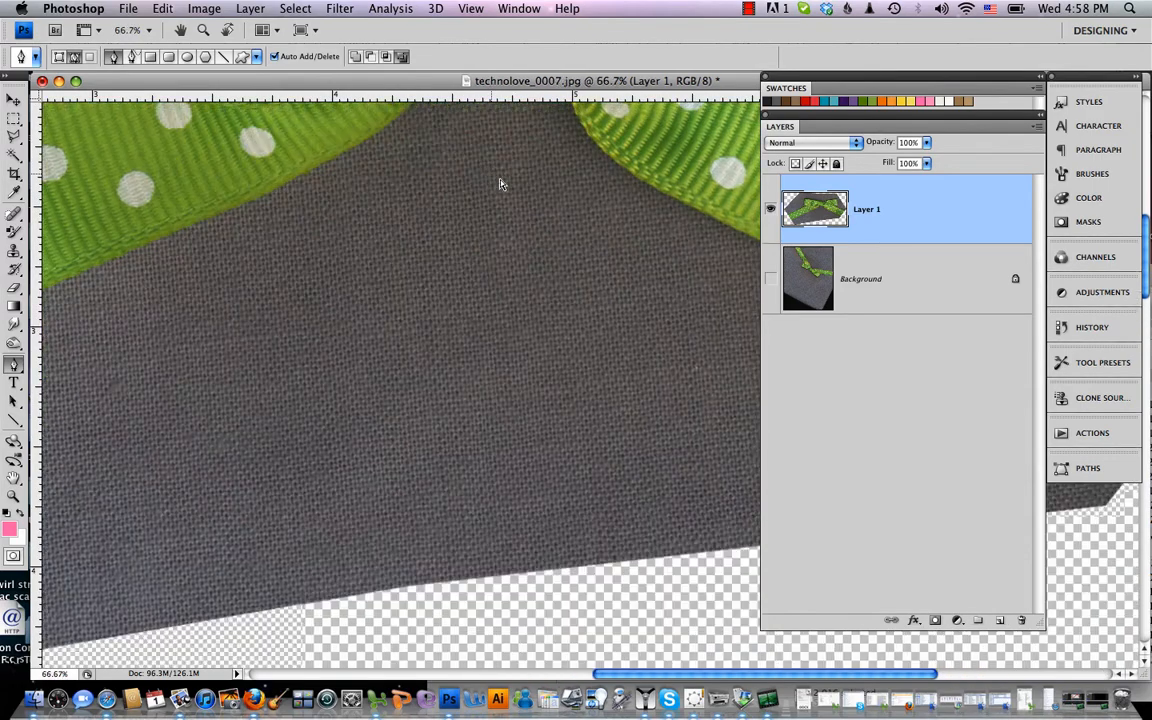
scroll(495, 185, "up", 10)
scroll(500, 185, "up", 5)
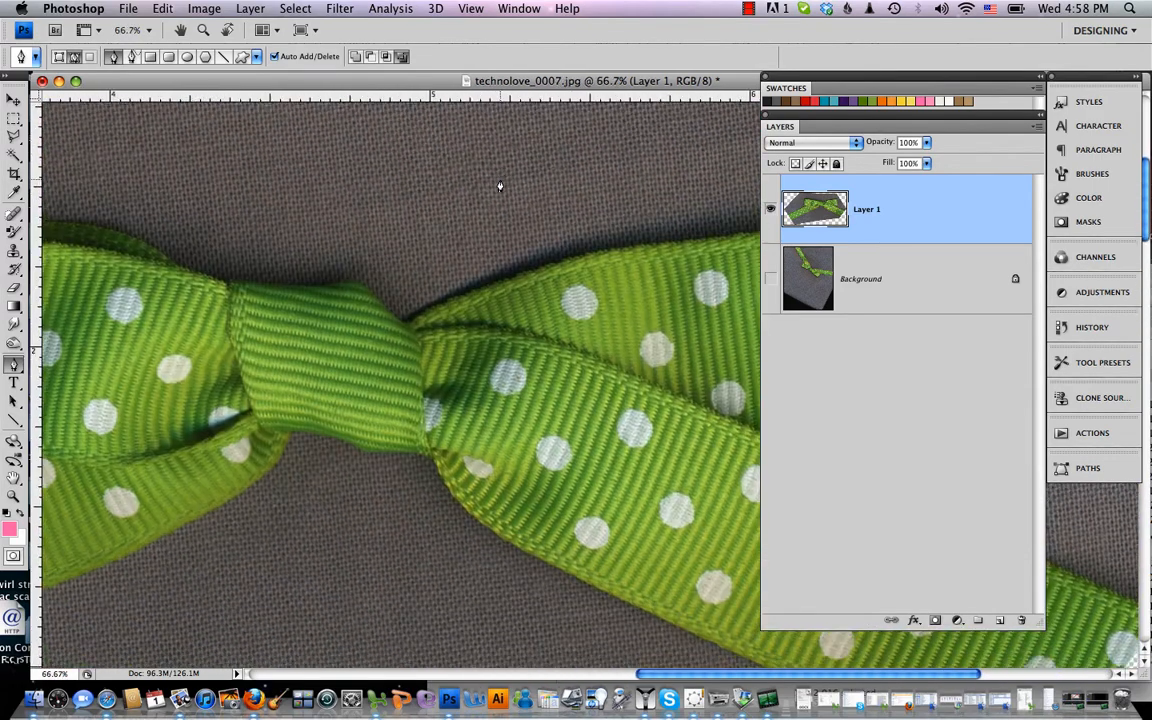
key("super+equal")
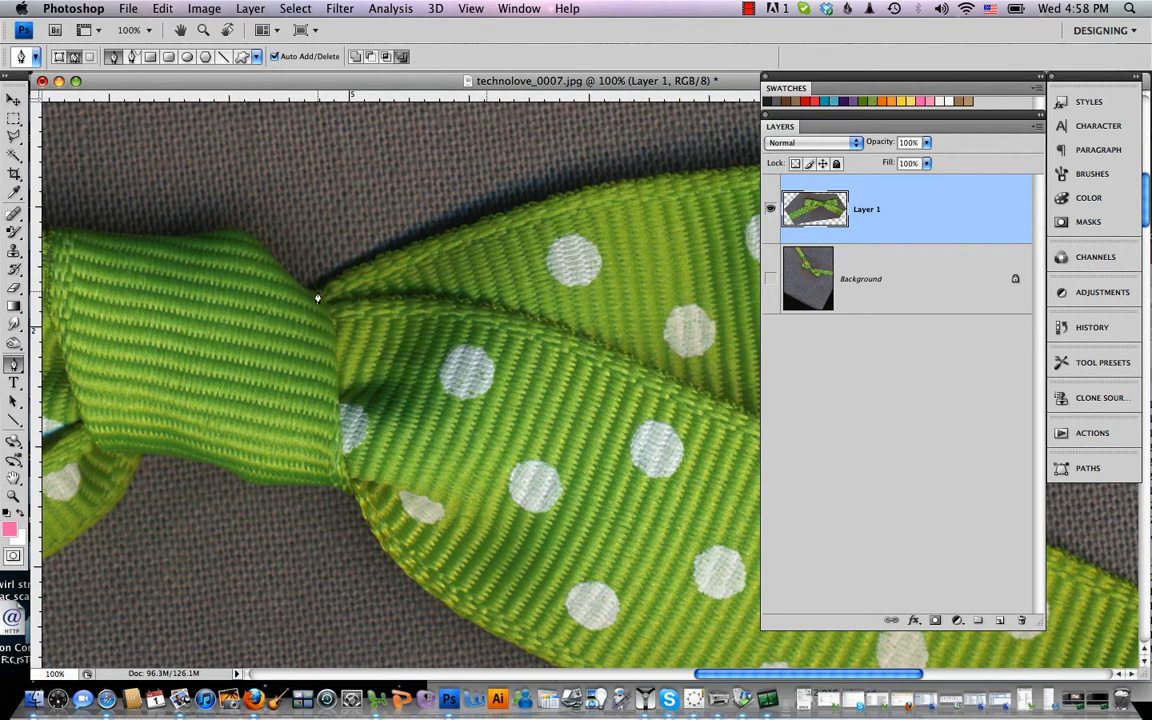
scroll(138, 285, "left", 5)
scroll(138, 285, "up", 2)
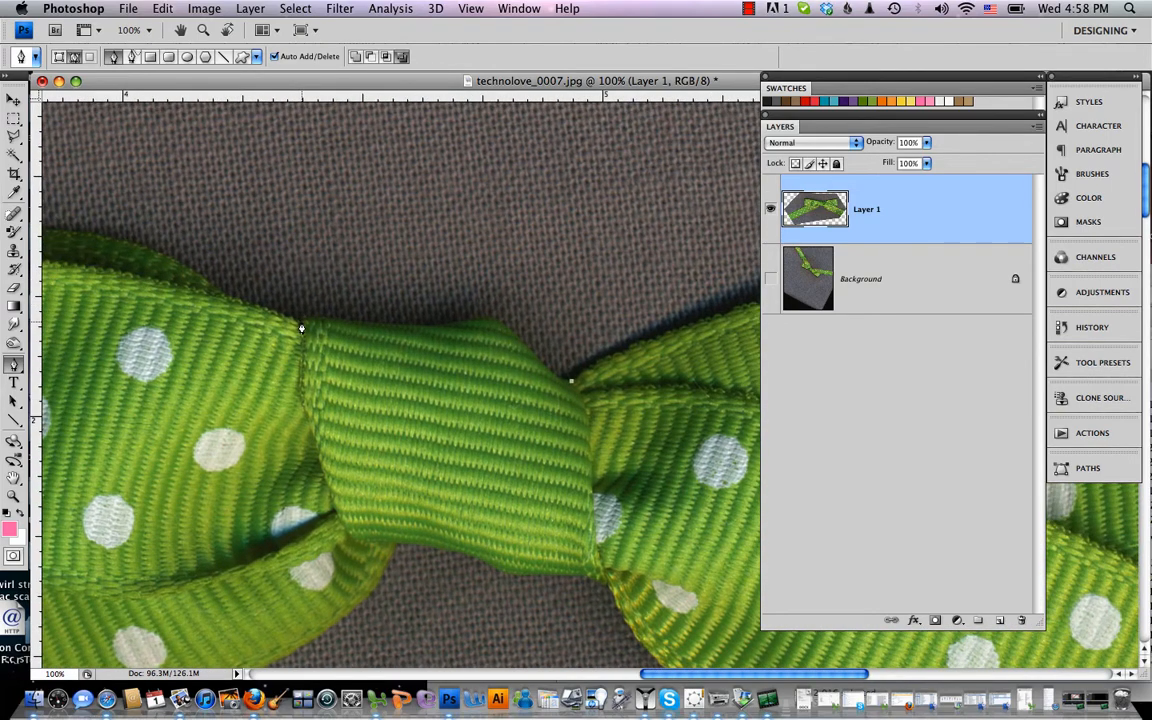
left_click(300, 326)
scroll(300, 326, "left", 7)
scroll(300, 326, "up", 2)
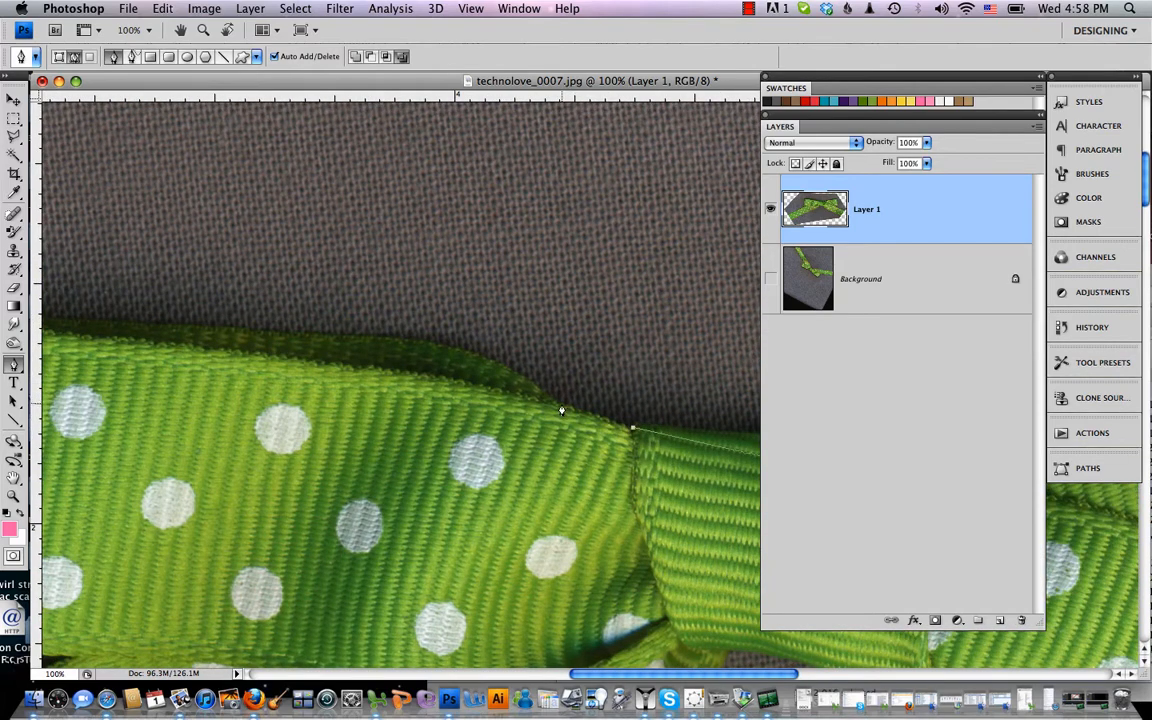
left_click(562, 405)
Continue the path around the left loop, anchoring its two outer corners and the spot where it meets the ribbon tail
scroll(328, 360, "left", 6)
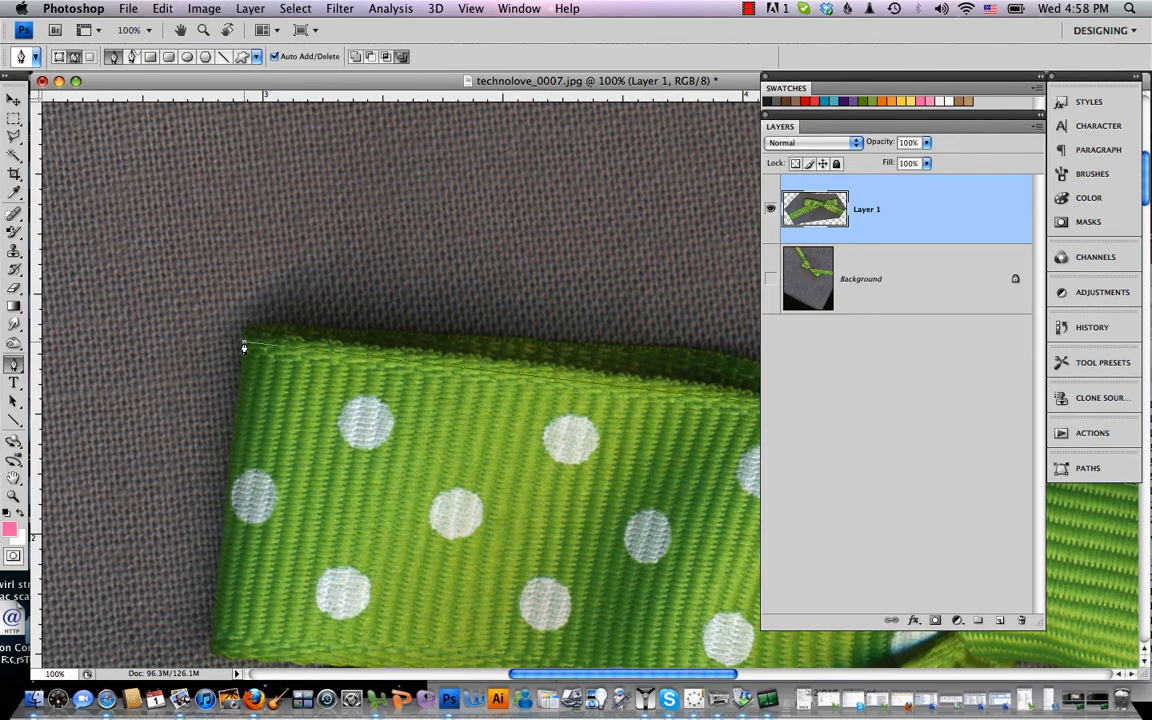
scroll(244, 347, "down", 5)
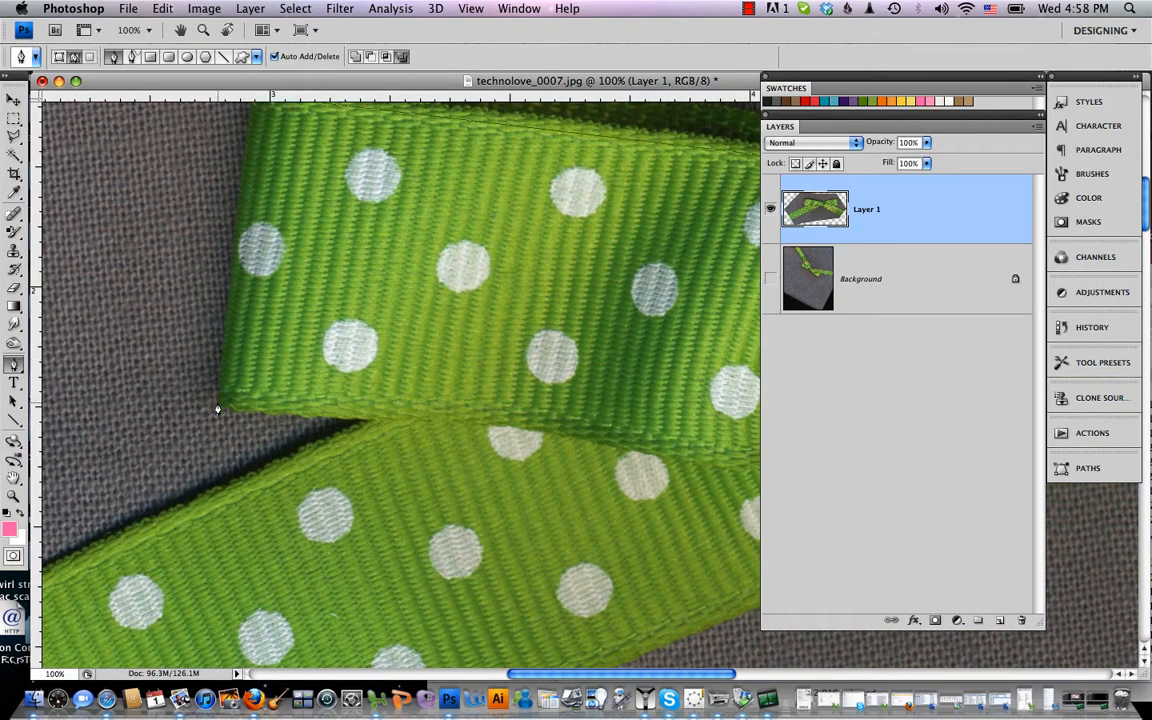
left_click(218, 399)
scroll(373, 425, "left", 6)
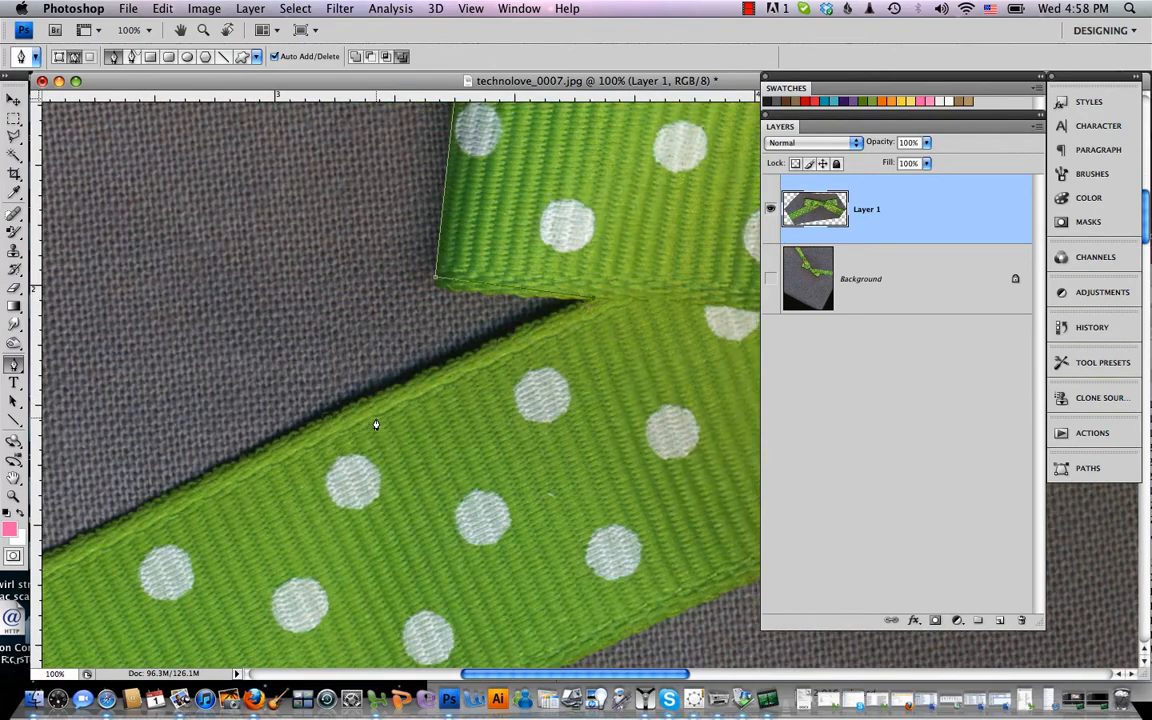
Extend the path along the left ribbon tail and anchor the upper and lower corners of its cut end
scroll(376, 425, "left", 5)
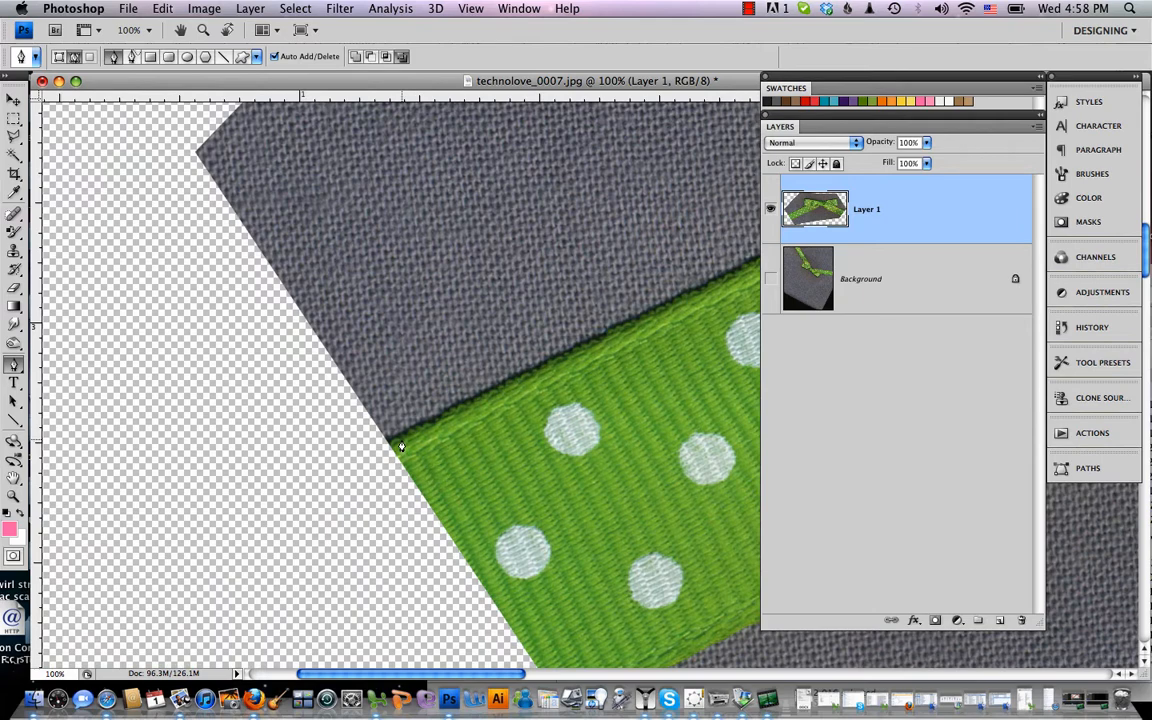
scroll(400, 440, "right", 10)
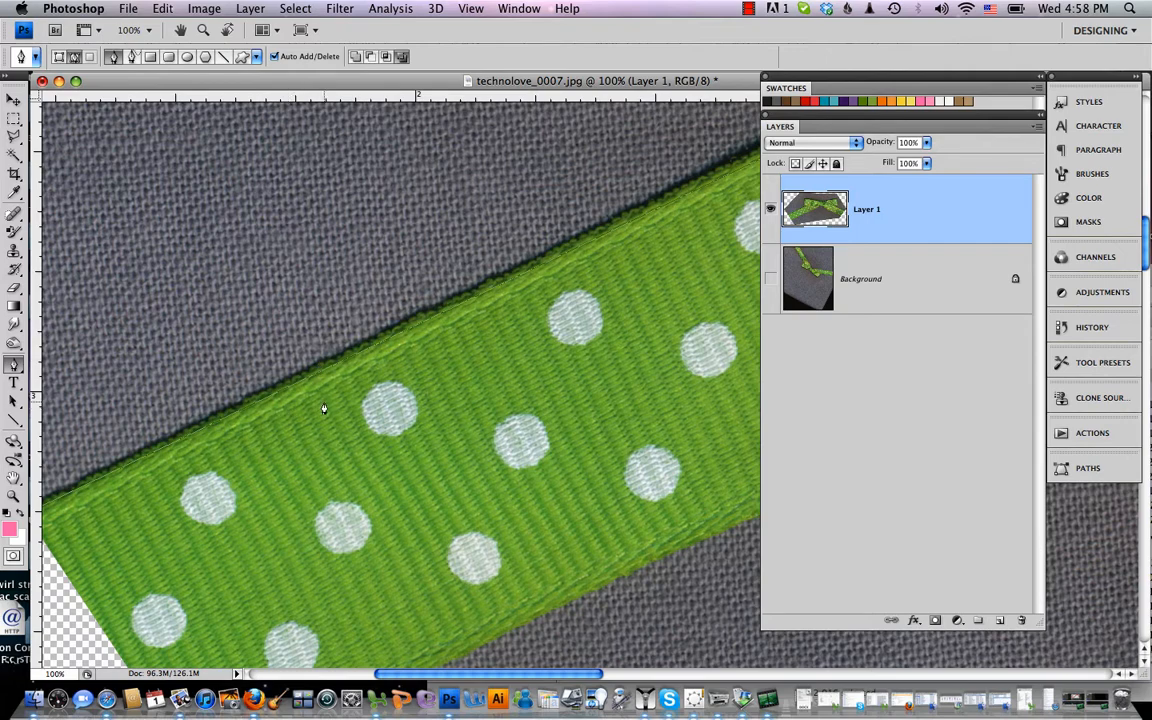
scroll(295, 412, "down", 5)
scroll(295, 412, "left", 2)
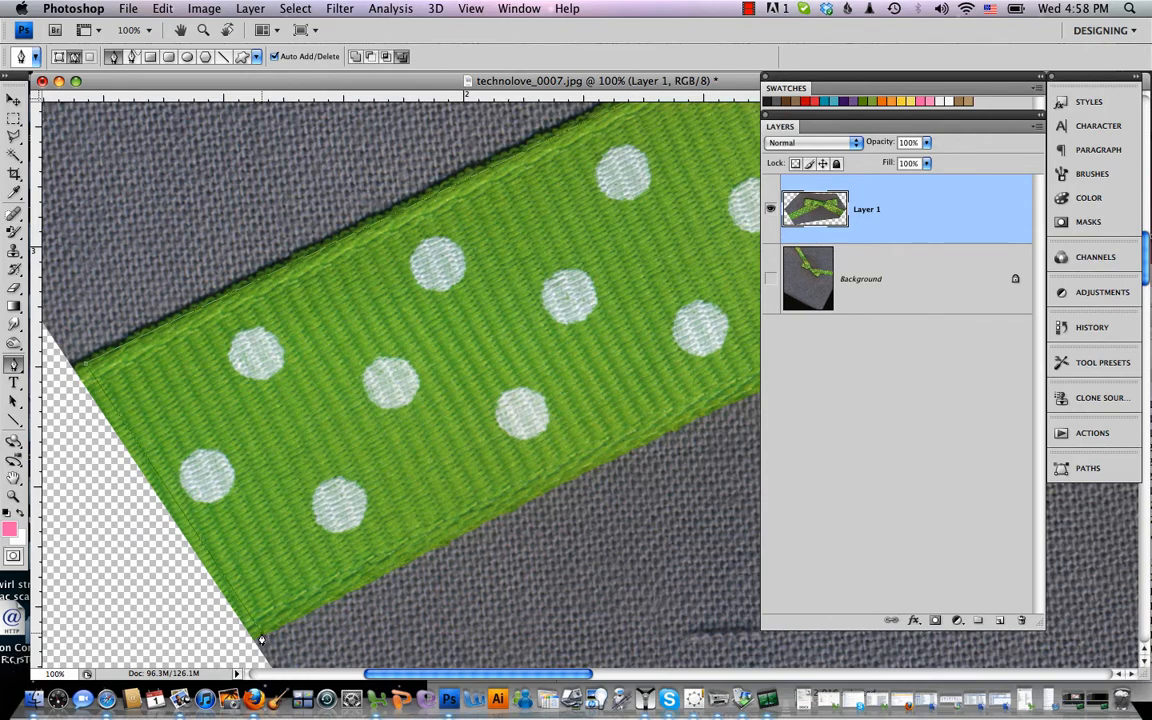
Carry the path back along the left tail's lower edge and add anchors at both lower corners of the knot
scroll(489, 510, "right", 3)
scroll(489, 510, "down", 1)
scroll(490, 511, "right", 15)
scroll(490, 511, "up", 6)
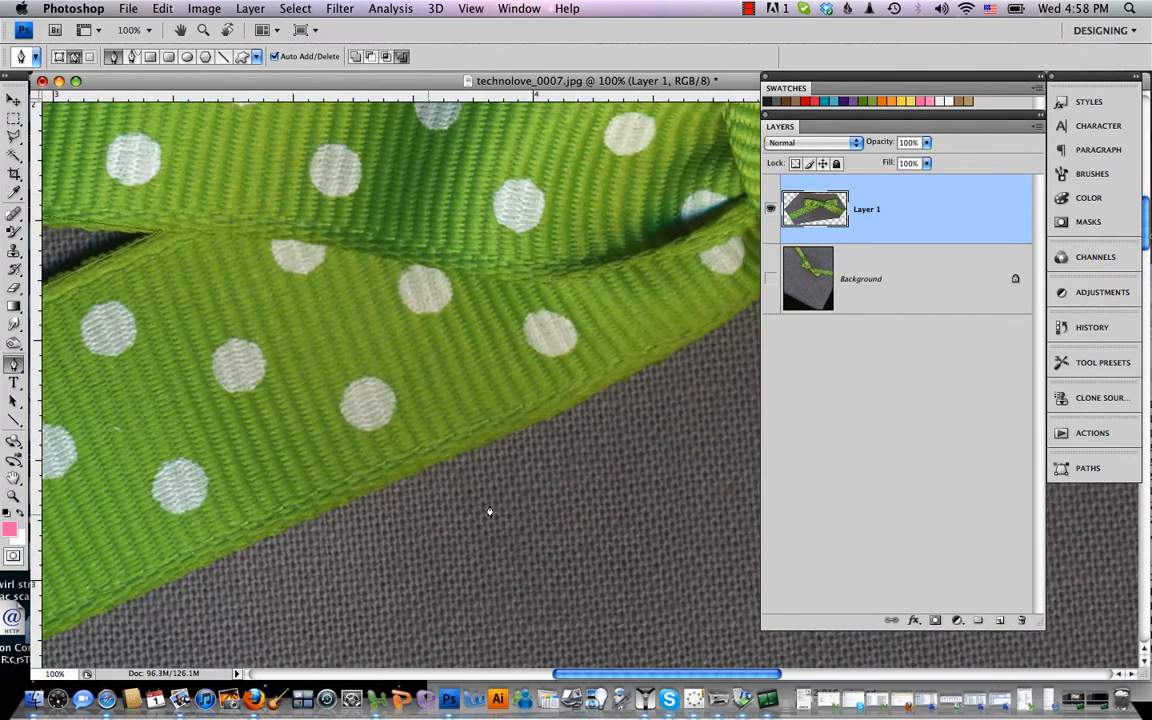
scroll(509, 448, "right", 4)
scroll(509, 448, "up", 2)
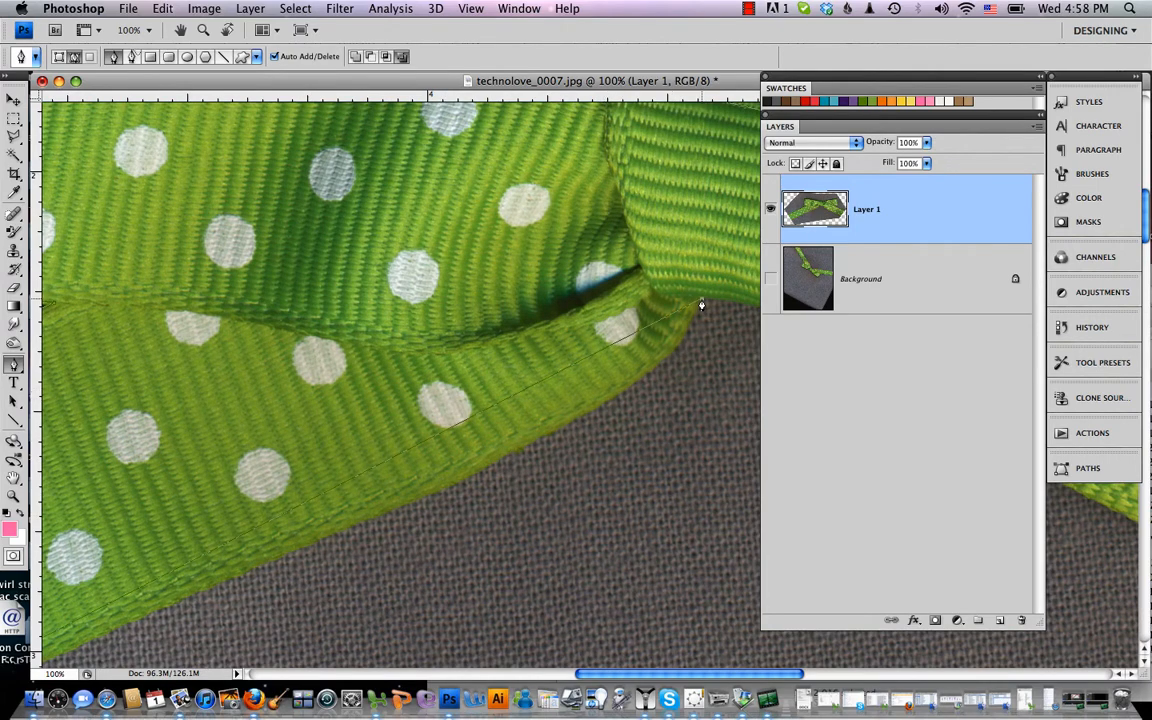
scroll(631, 275, "right", 5)
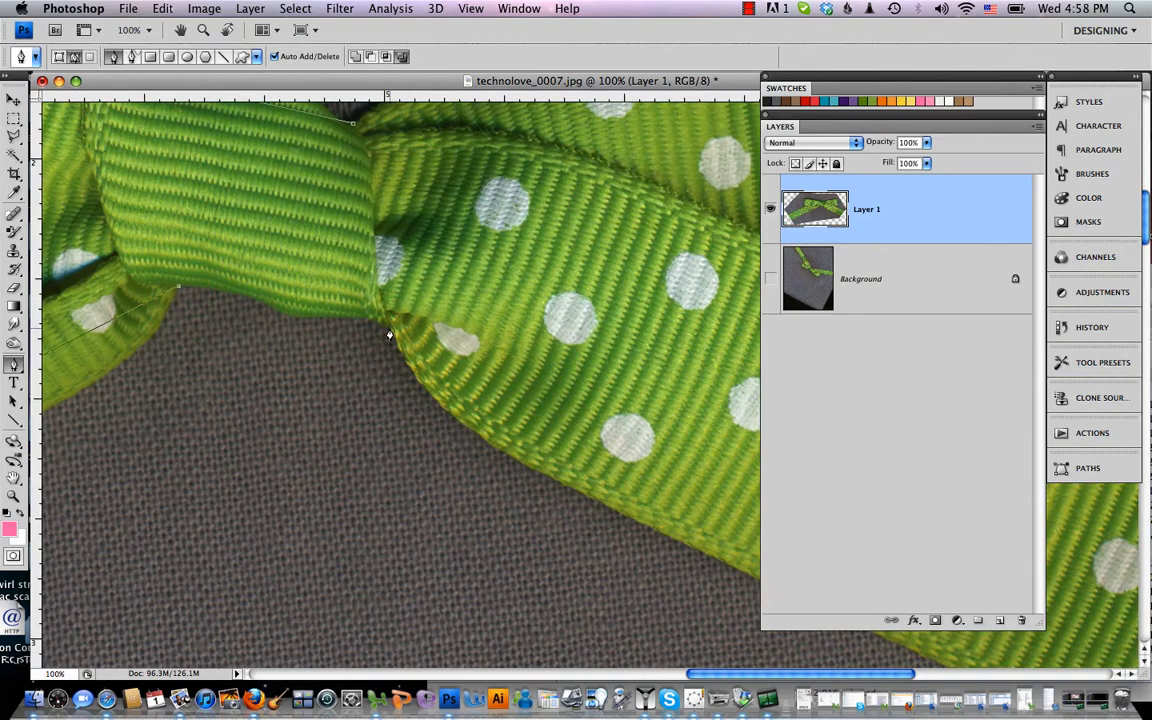
Continue the path down the right ribbon tail and anchor the lower and upper corners of its cut end
scroll(450, 404, "right", 6)
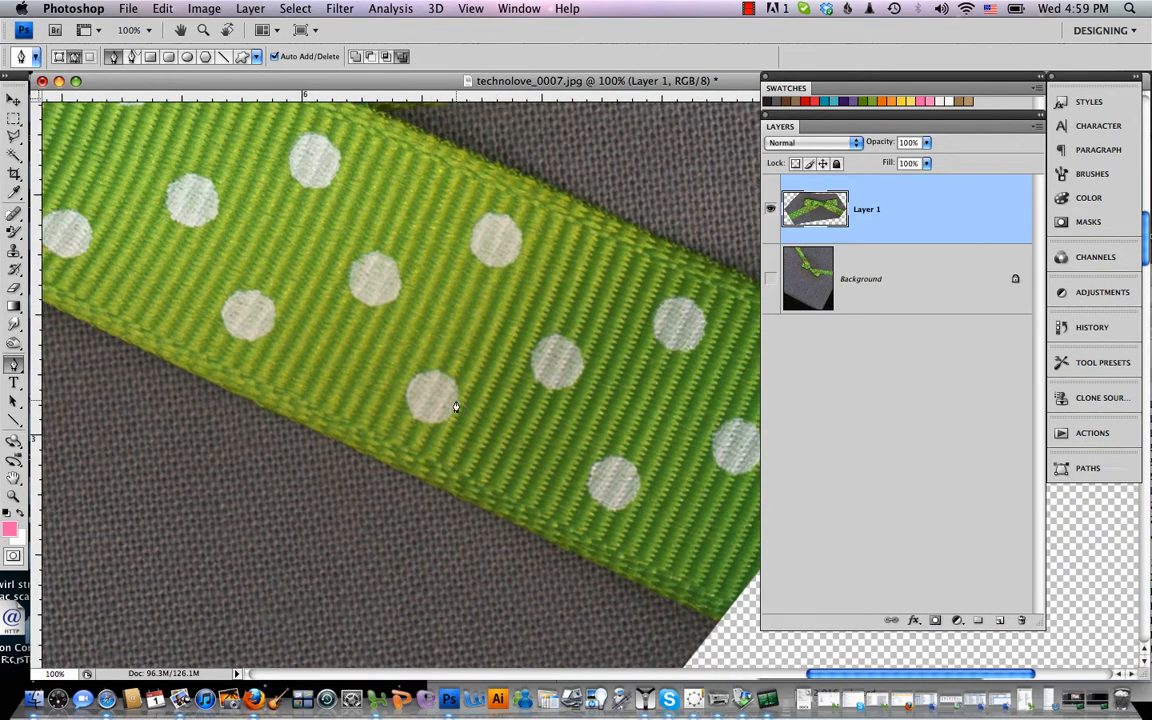
scroll(498, 459, "right", 3)
scroll(498, 459, "down", 1)
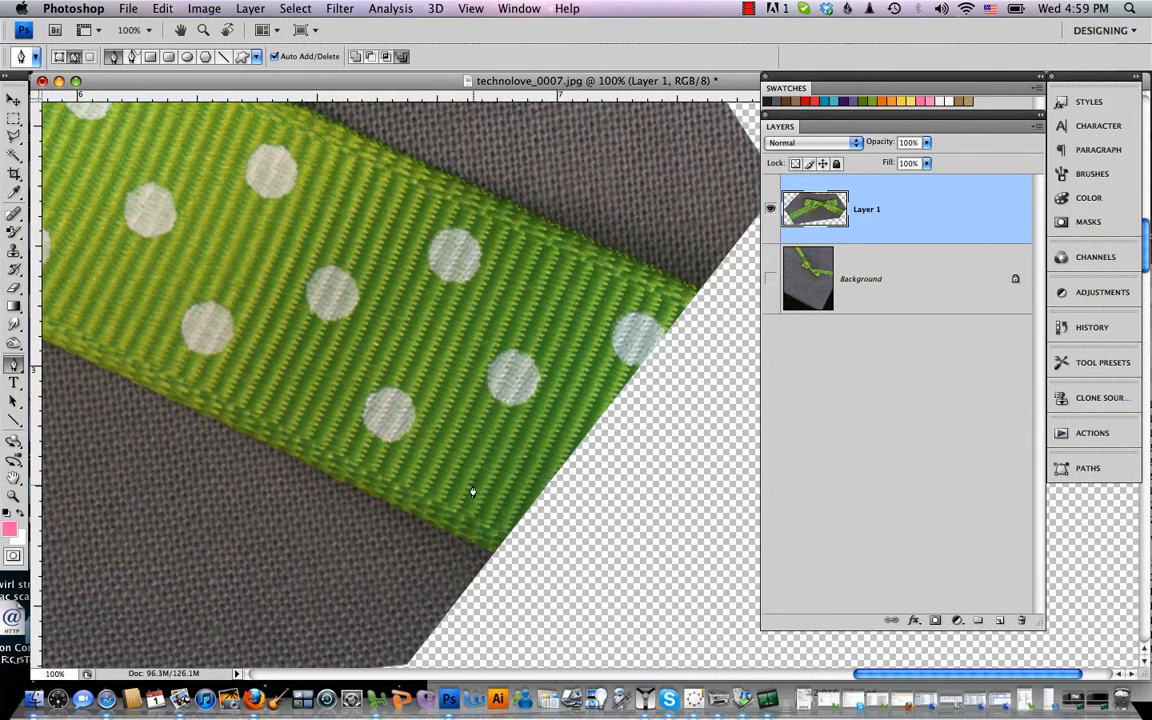
left_click(490, 553)
scroll(690, 294, "left", 10)
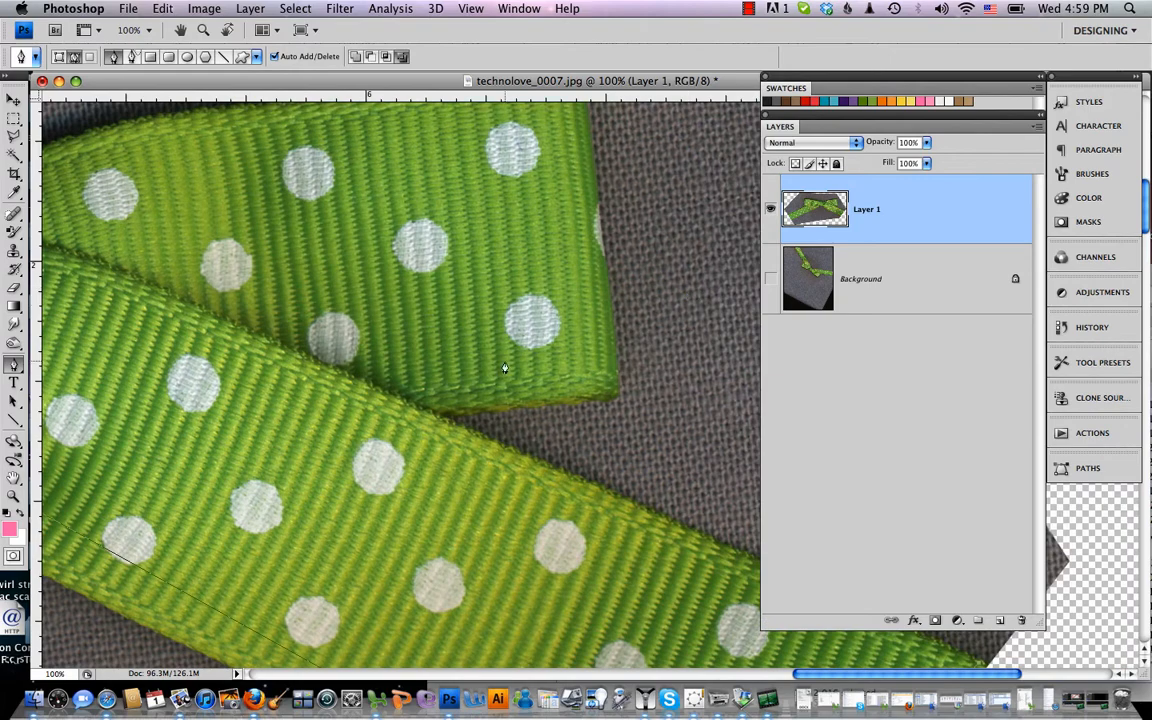
Anchor the path around the right loop's corners and close it at the starting point beside the knot
left_click(436, 413)
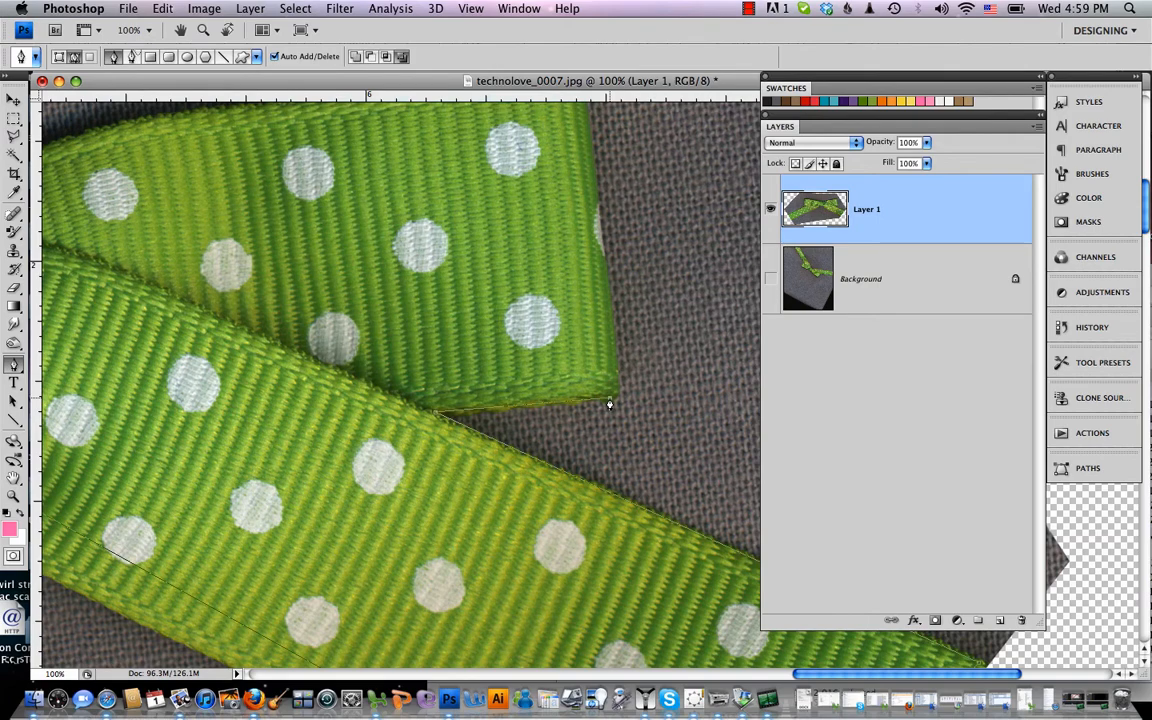
scroll(608, 404, "up", 10)
scroll(597, 411, "down", 4)
scroll(597, 411, "right", 2)
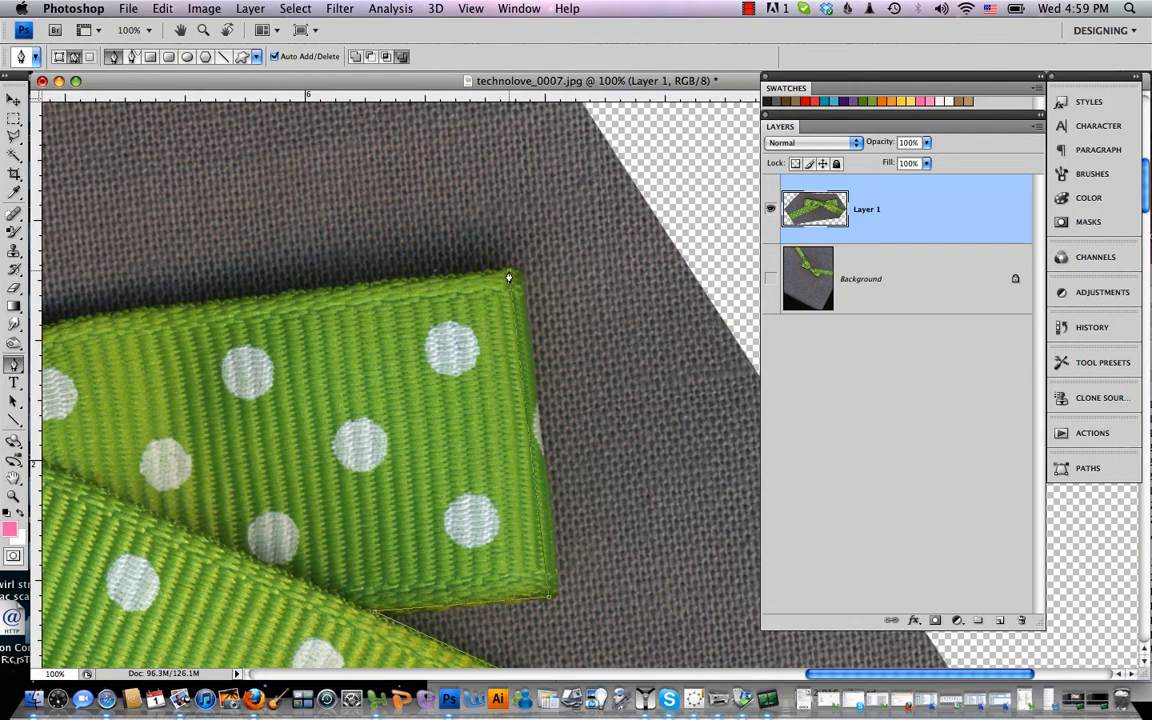
scroll(509, 277, "up", 5)
scroll(509, 277, "left", 10)
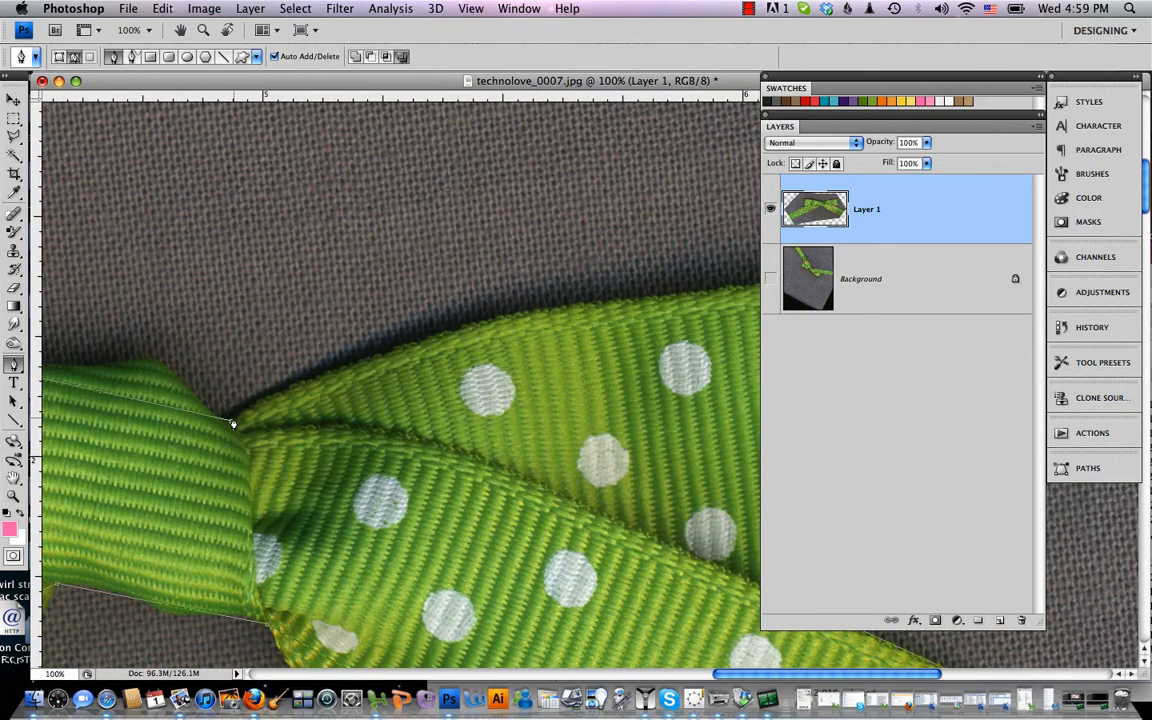
left_click(232, 421)
left_click(232, 422)
Add an anchor on the path across the knot with the Add Anchor Point tool, move it to the knot's upper-right peak and shorten both curve handles
left_click(14, 365)
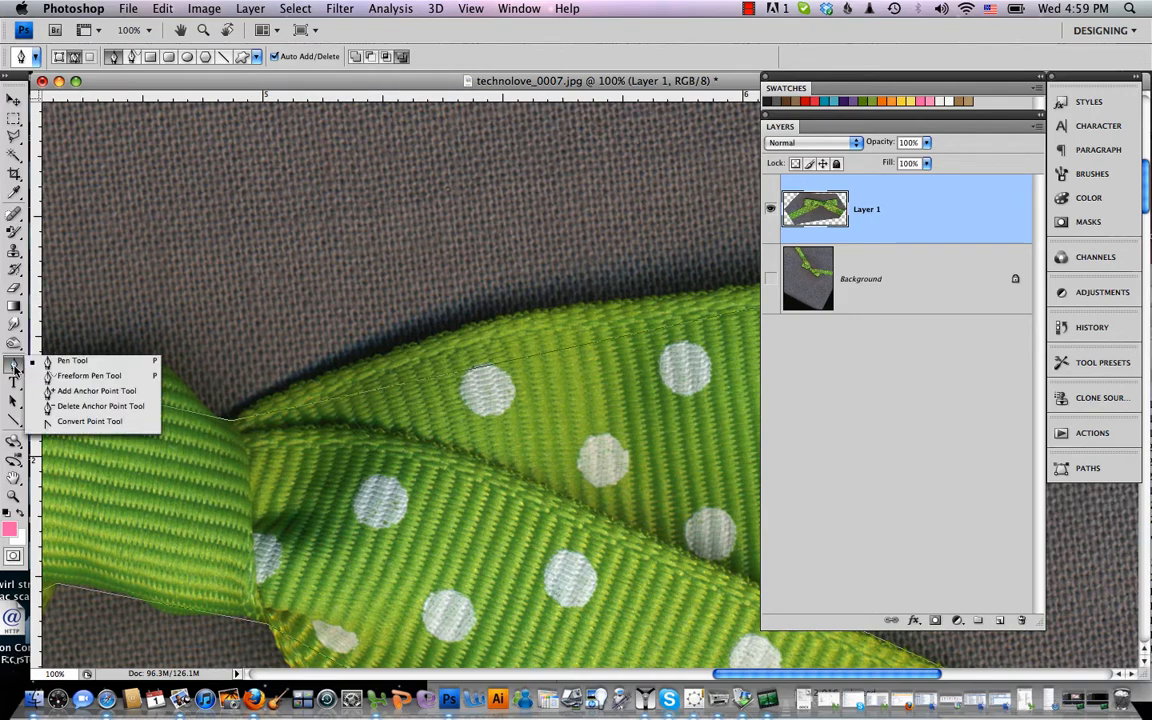
left_click(80, 390)
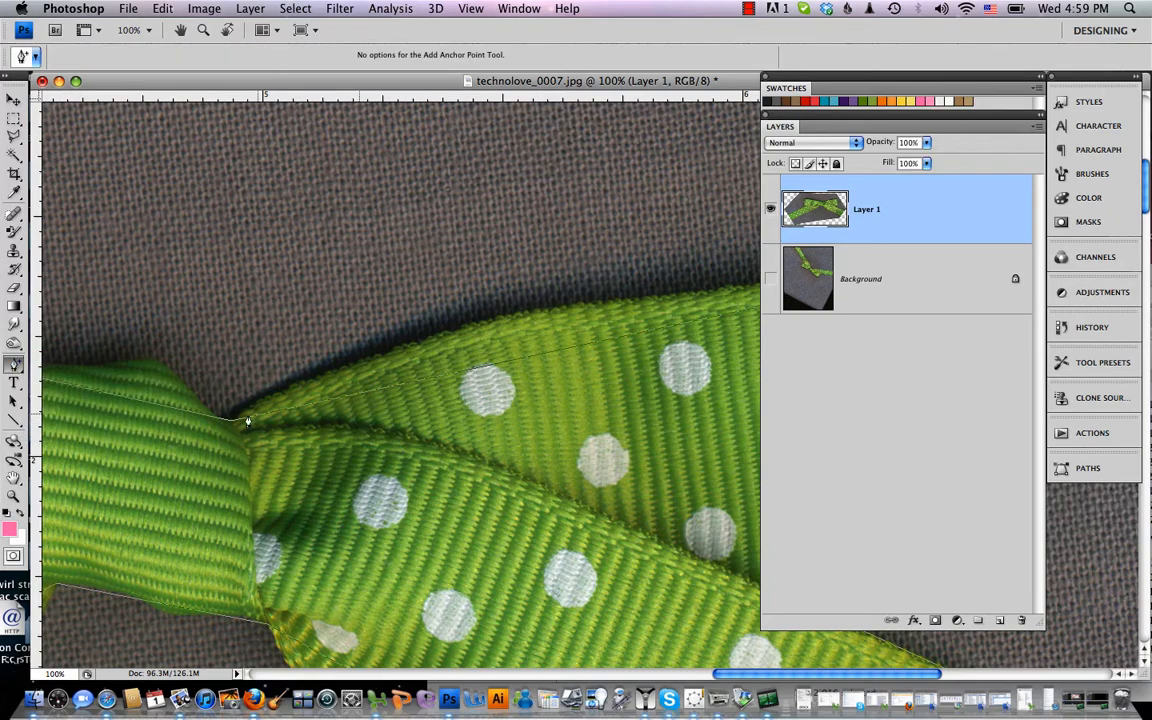
key("super+plus")
key("super+plus")
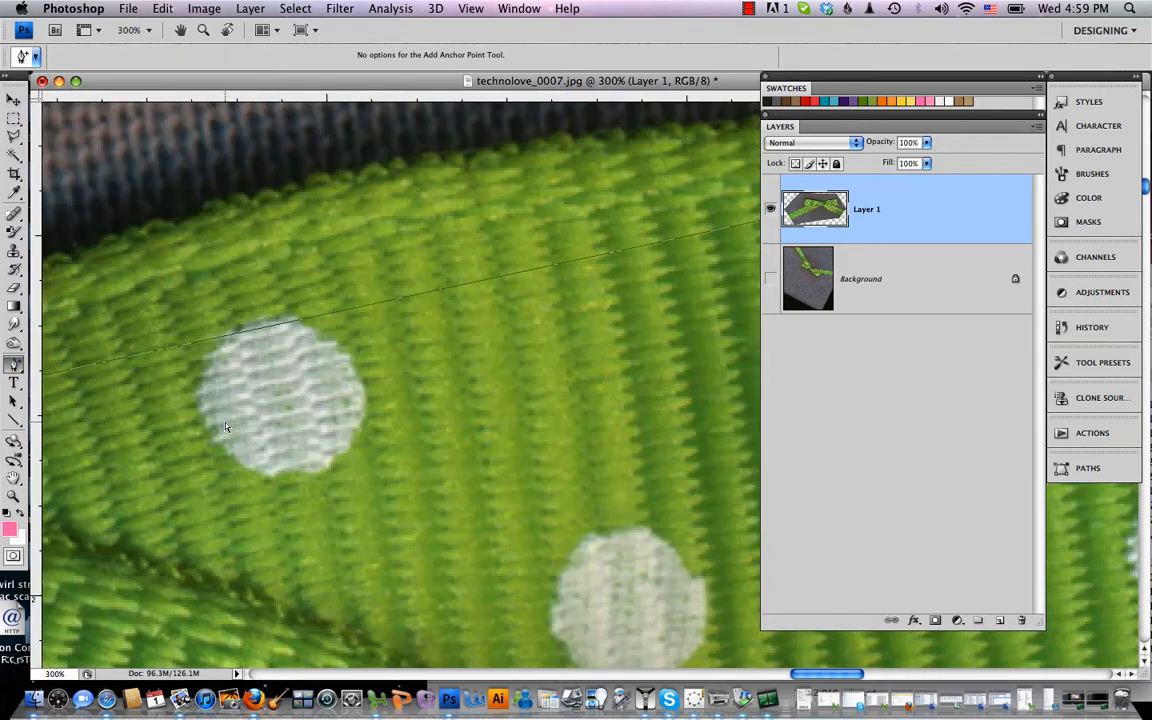
scroll(225, 428, "left", 10)
scroll(225, 428, "up", 2)
scroll(225, 428, "left", 10)
scroll(225, 428, "down", 3)
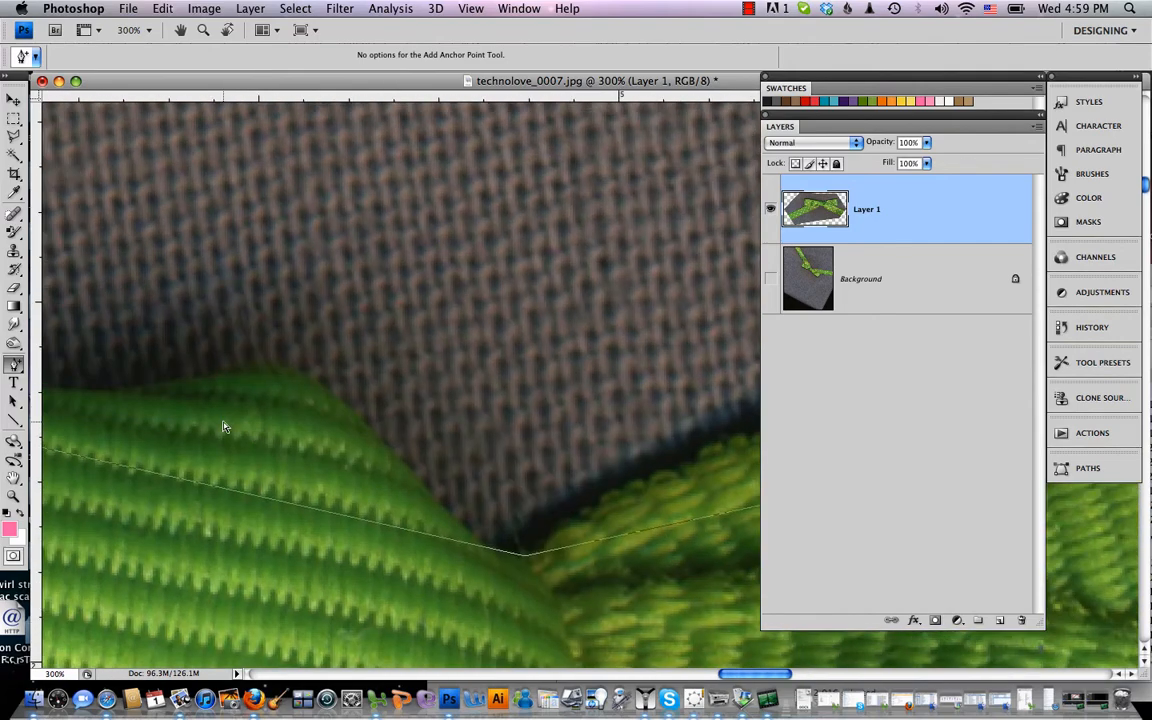
key("super+minus")
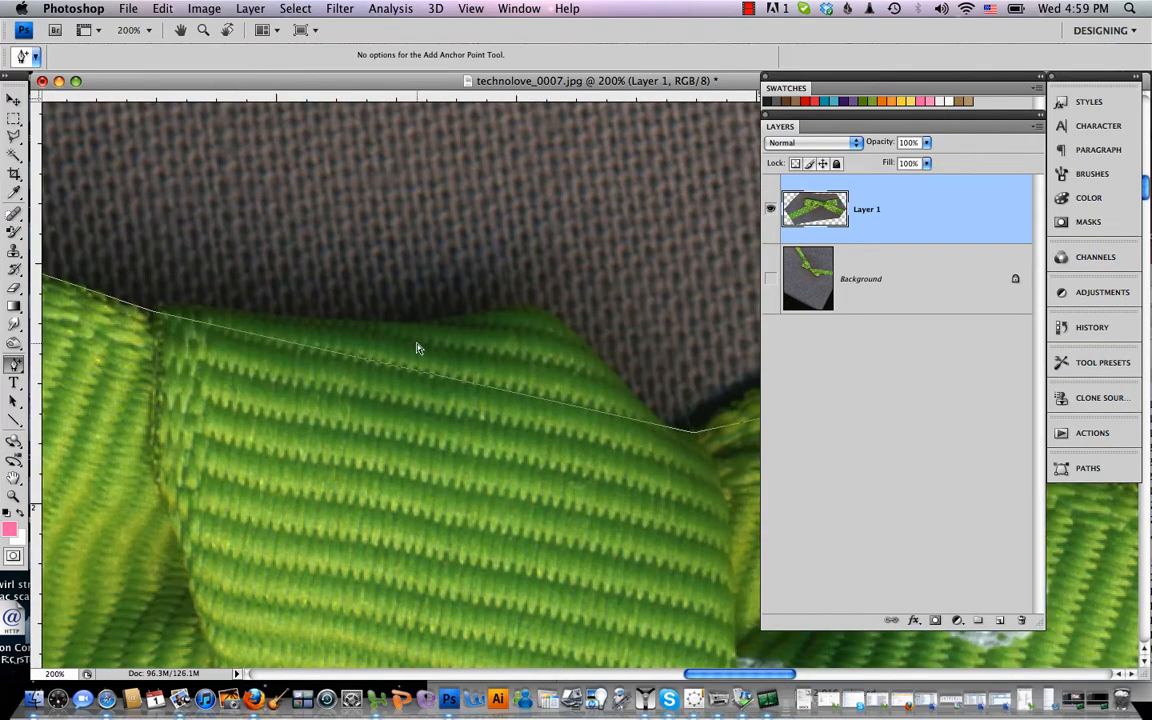
left_click(537, 401)
left_click_drag(538, 401, 538, 359)
left_click_drag(541, 336, 541, 317)
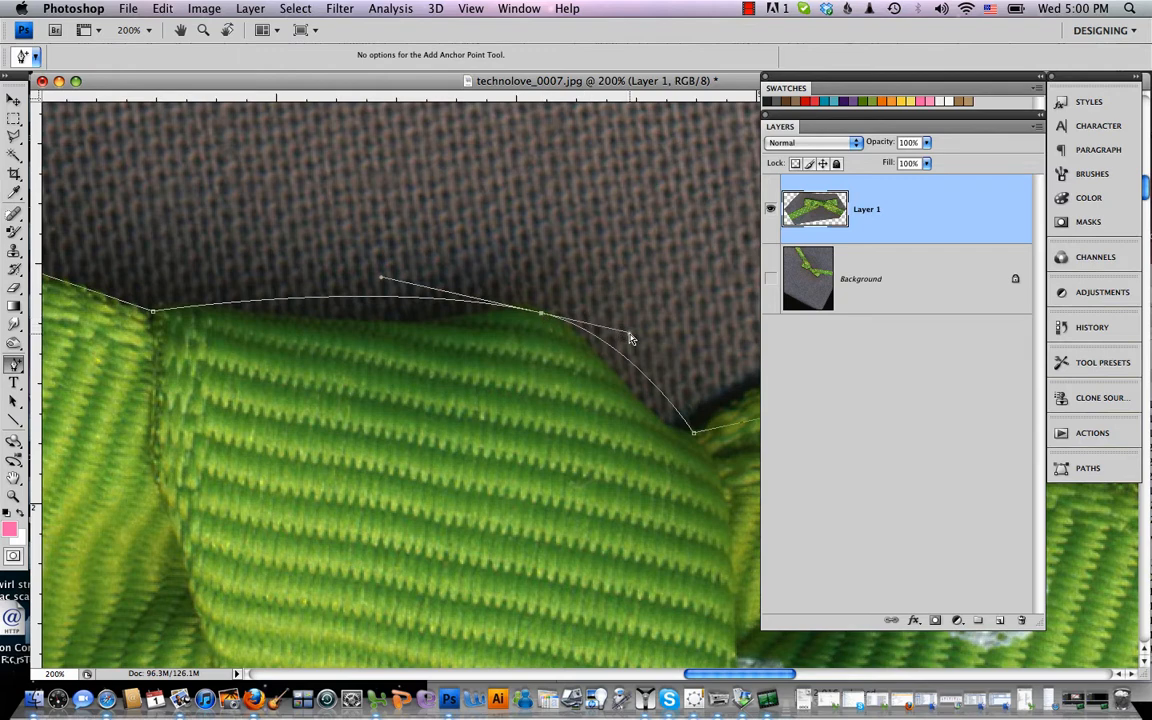
left_click_drag(630, 339, 596, 330)
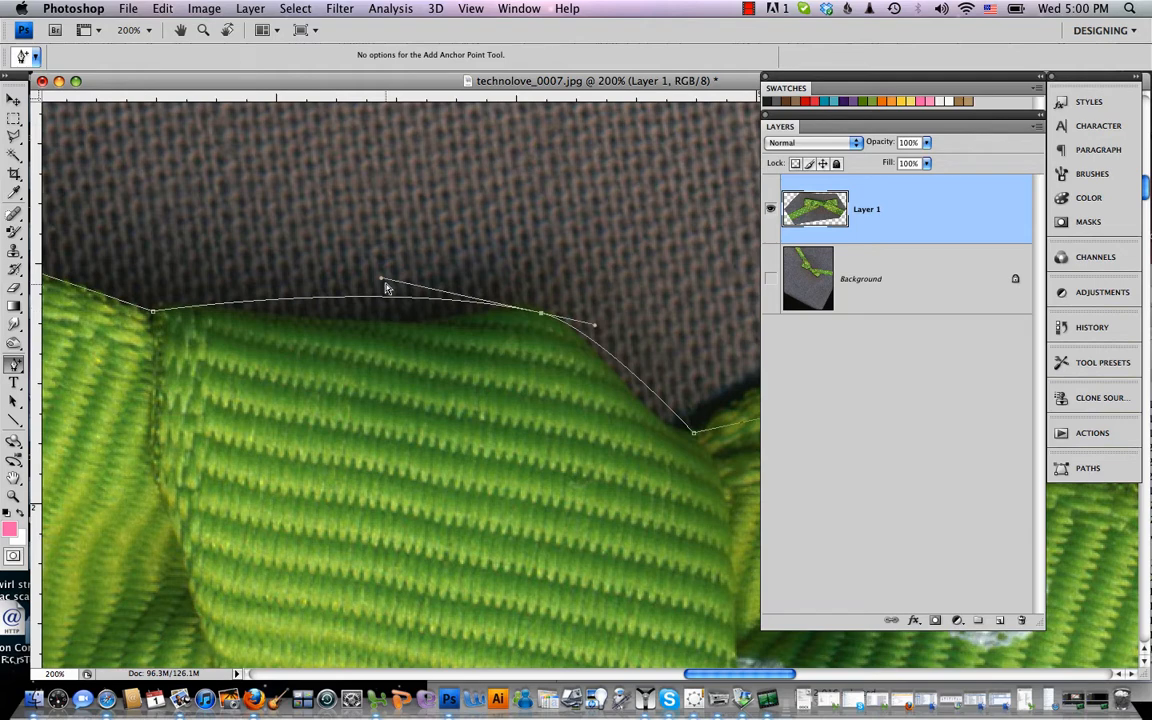
left_click_drag(381, 278, 459, 297)
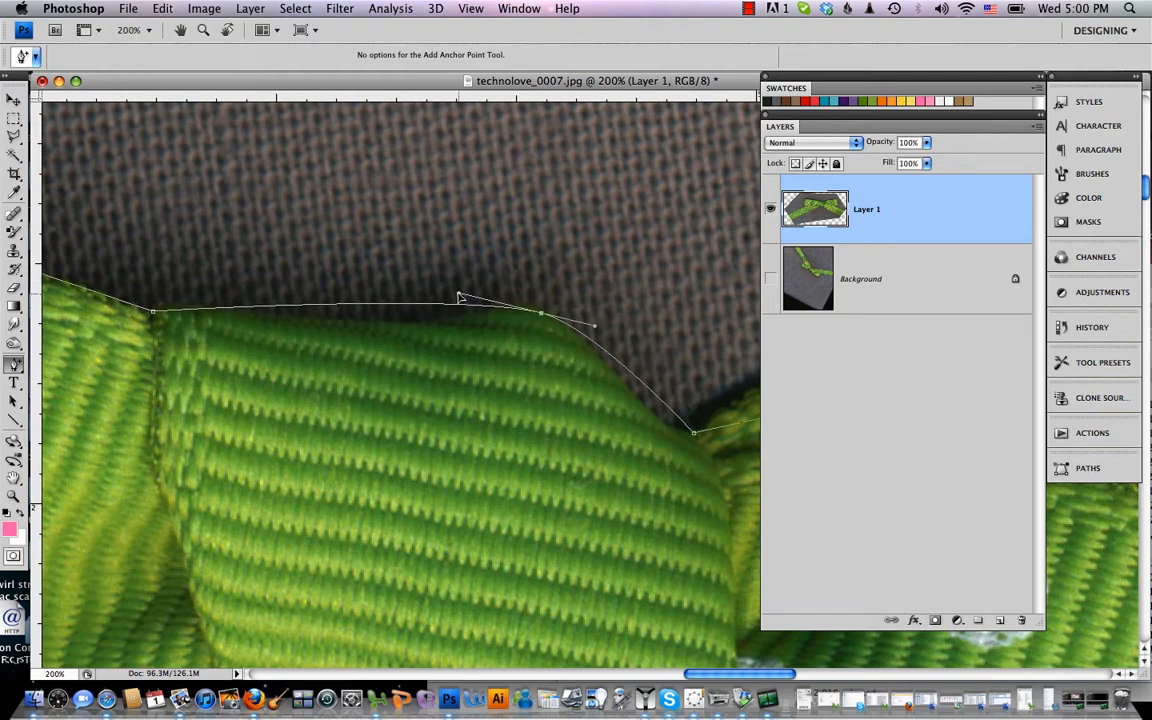
Add anchors at the base of the knot's right slope and in the dip of its top edge, fitting the curve to the ribbon
left_click(663, 405)
left_click_drag(663, 406, 658, 422)
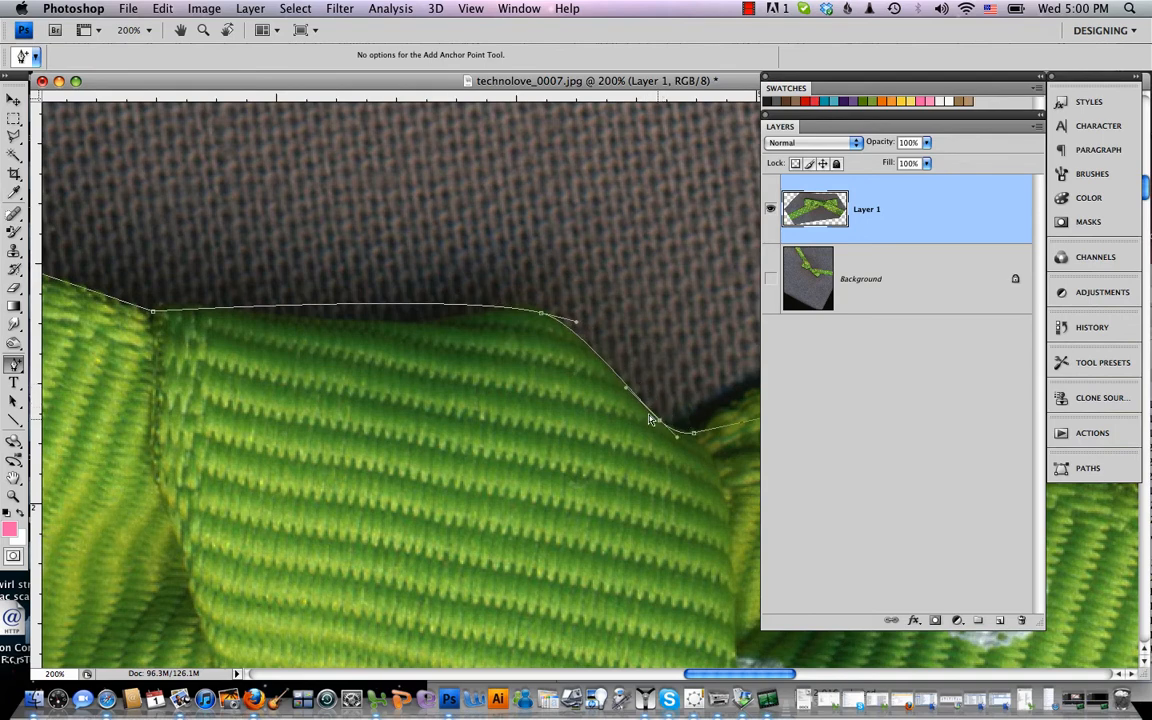
left_click(393, 304)
left_click_drag(393, 305, 406, 323)
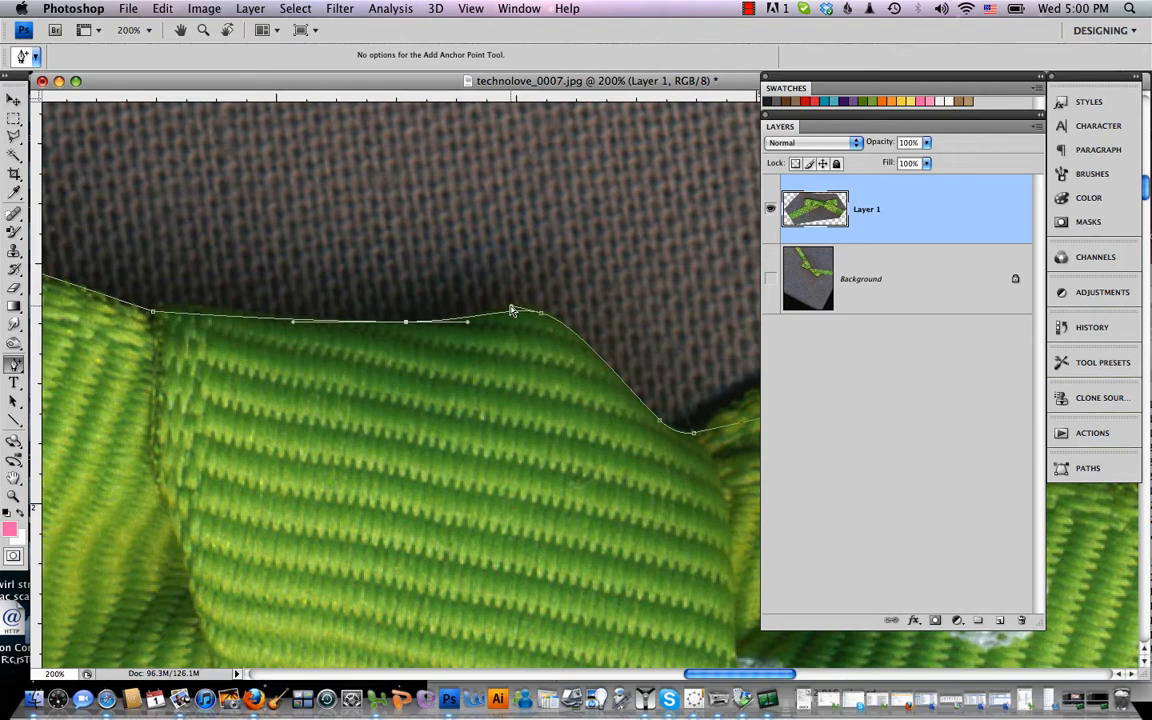
left_click_drag(511, 310, 498, 307)
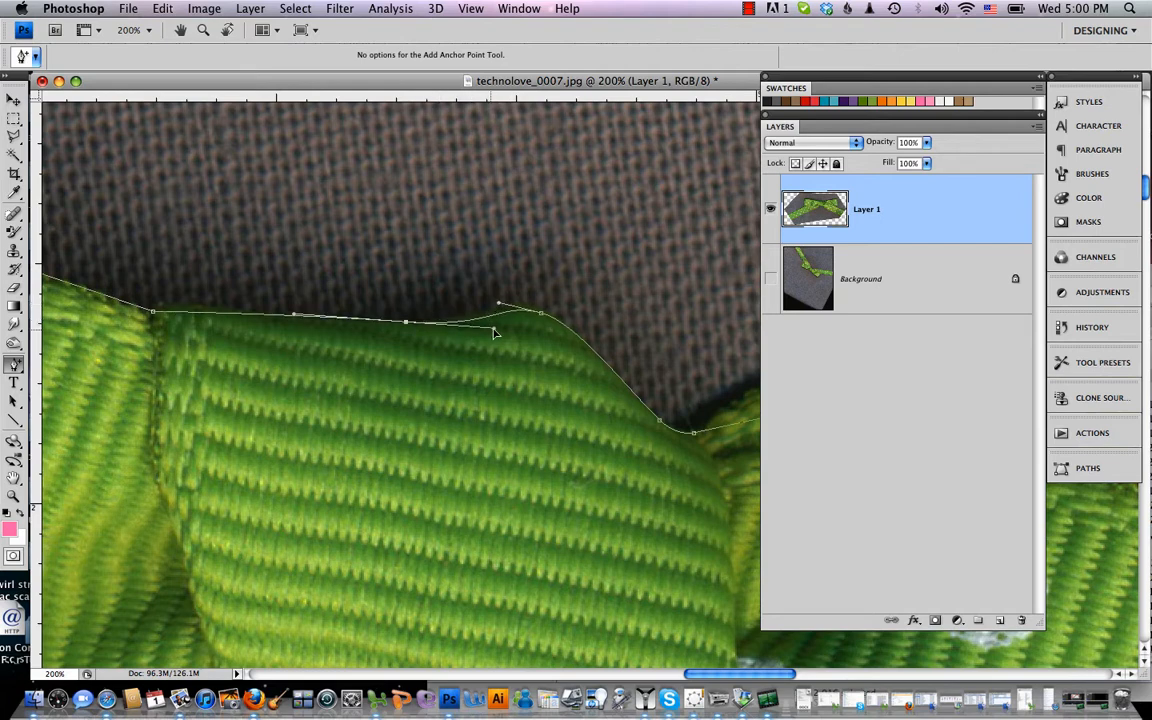
Add an anchor at the knot's upper-left corner and lower the two neighbouring anchors onto the left loop's edge
left_click(181, 313)
left_click_drag(181, 313, 611, 411)
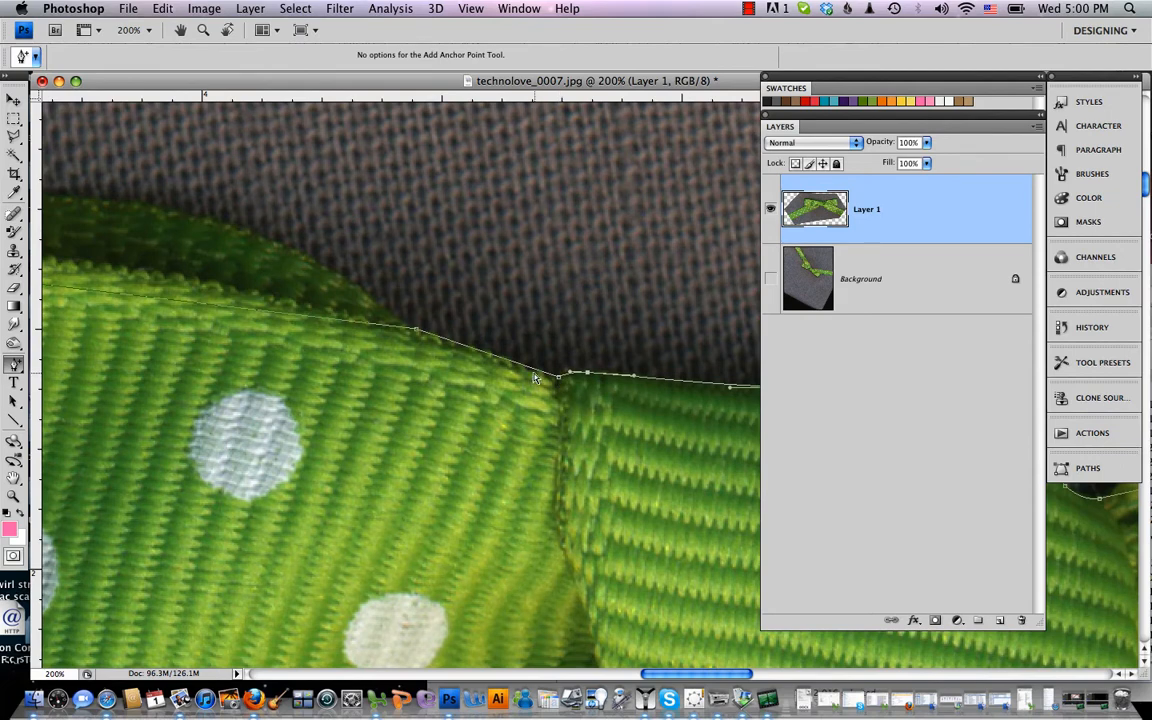
left_click_drag(559, 377, 558, 383)
left_click_drag(419, 333, 418, 340)
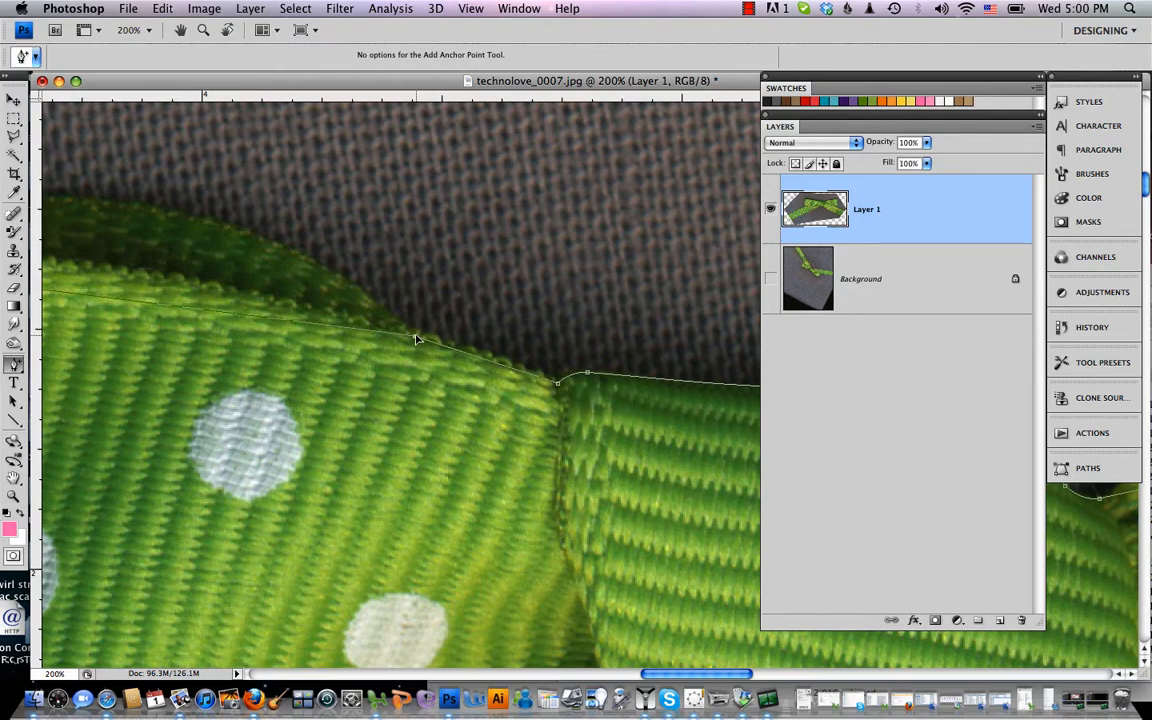
Add an anchor on the left loop's top segment and pull it up to the outer edge of the dark back ribbon
scroll(308, 289, "left", 5)
scroll(308, 289, "up", 2)
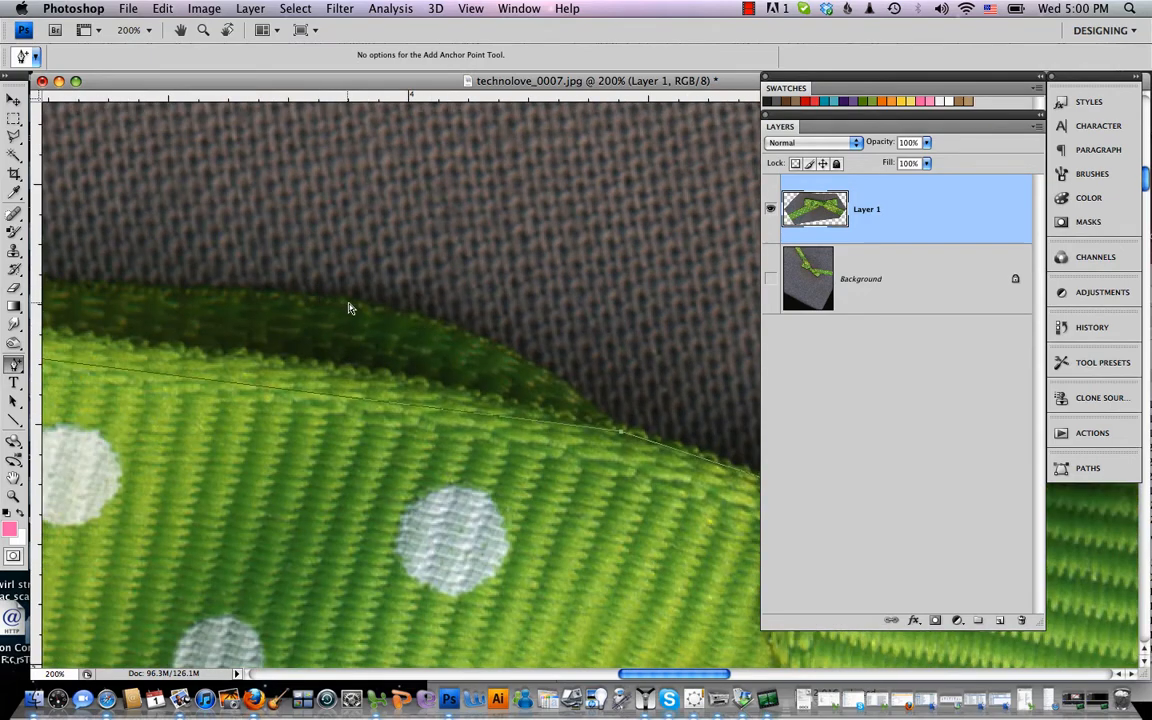
left_click_drag(321, 400, 343, 305)
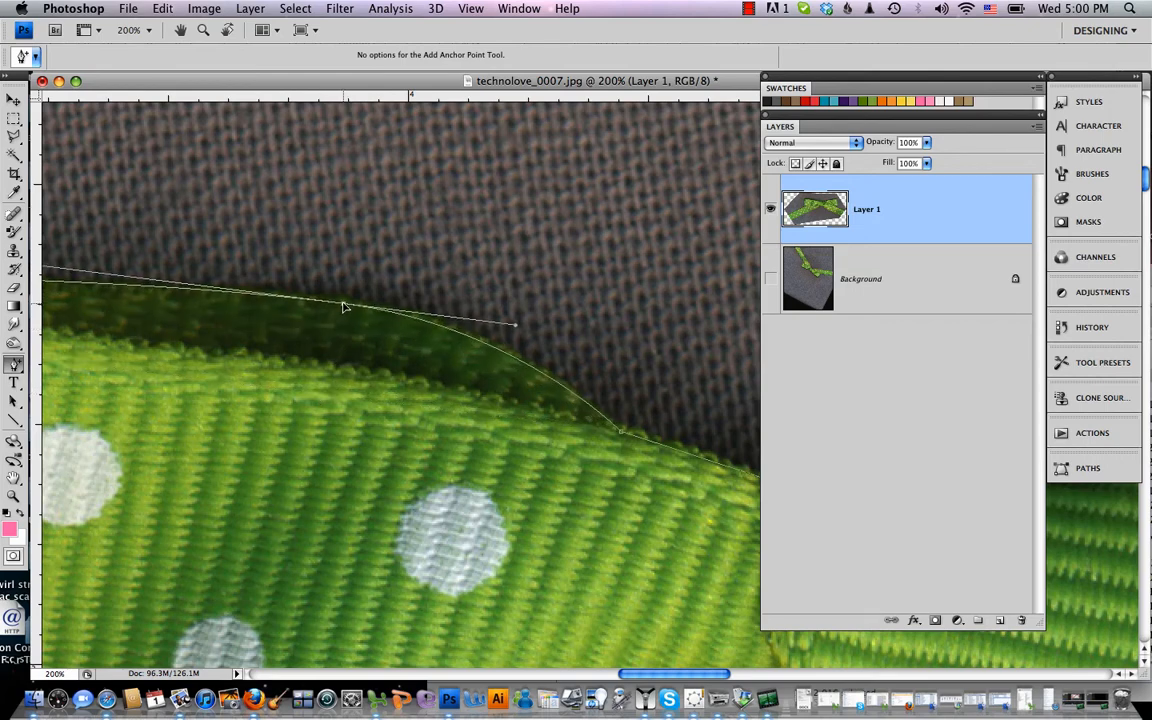
Add an anchor near the left loop's upper outer corner and raise it so the path rounds the corner
scroll(343, 307, "down", 1)
scroll(343, 307, "left", 2)
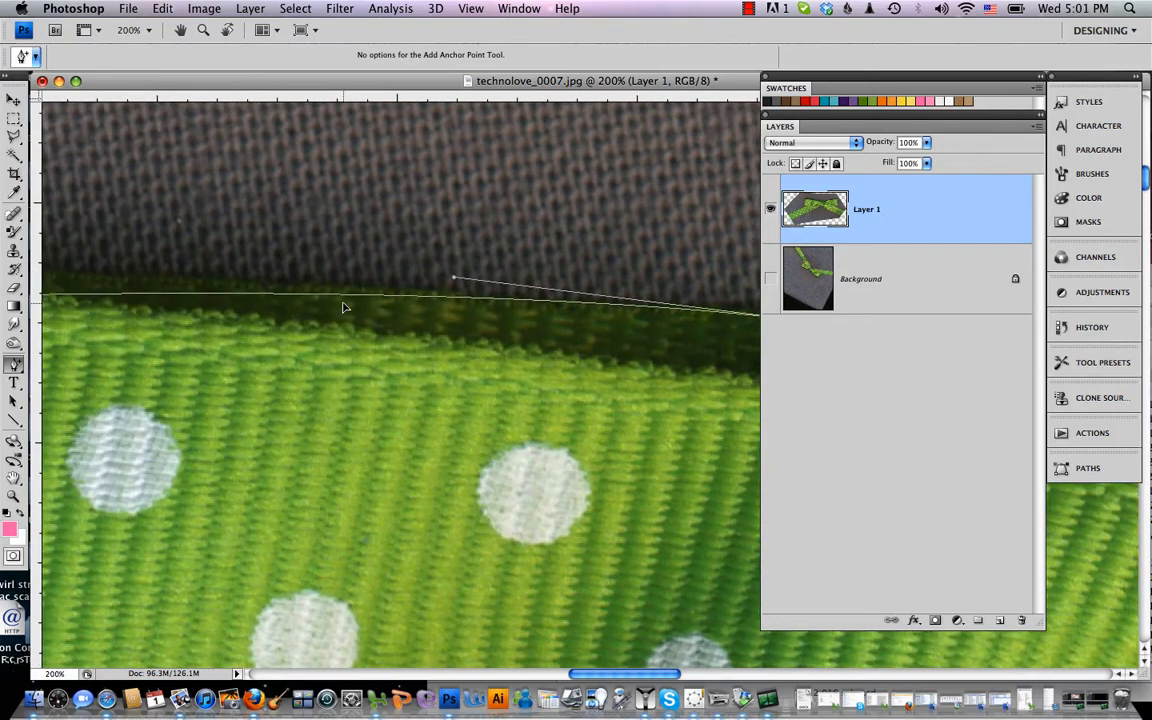
scroll(342, 308, "left", 8)
scroll(342, 308, "up", 1)
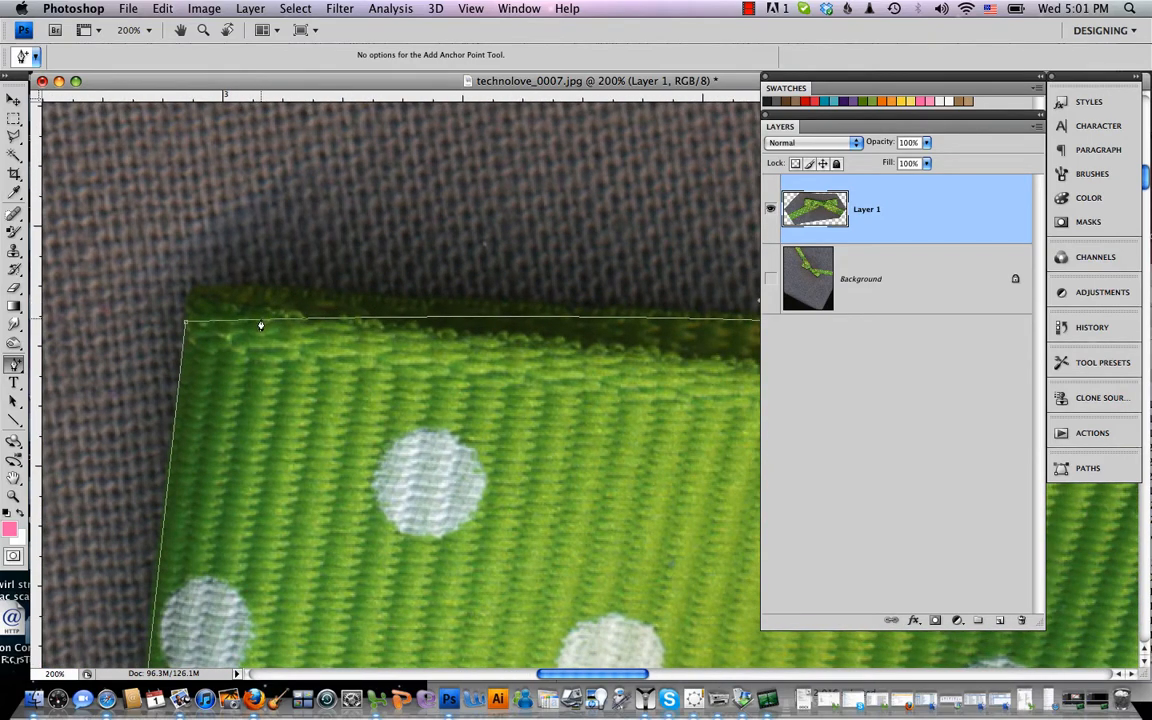
left_click_drag(245, 326, 226, 294)
Add two anchors along the left loop's top edge and nudge them down onto the dark back ribbon
scroll(347, 297, "right", 10)
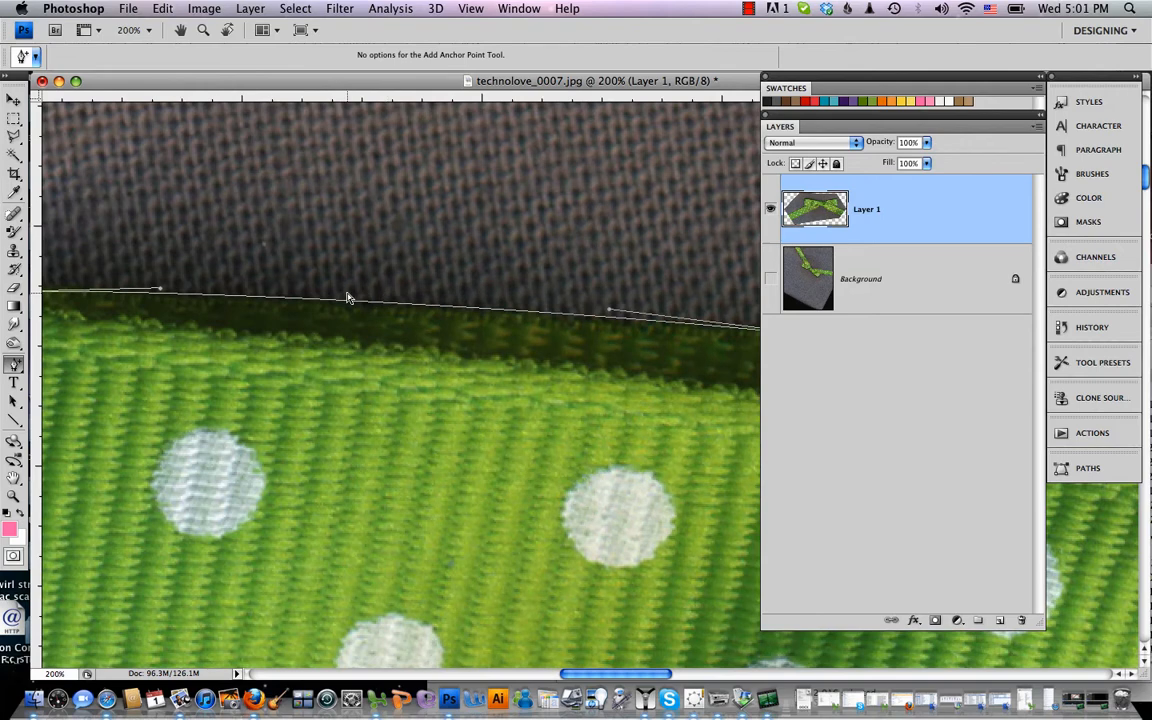
left_click(348, 298)
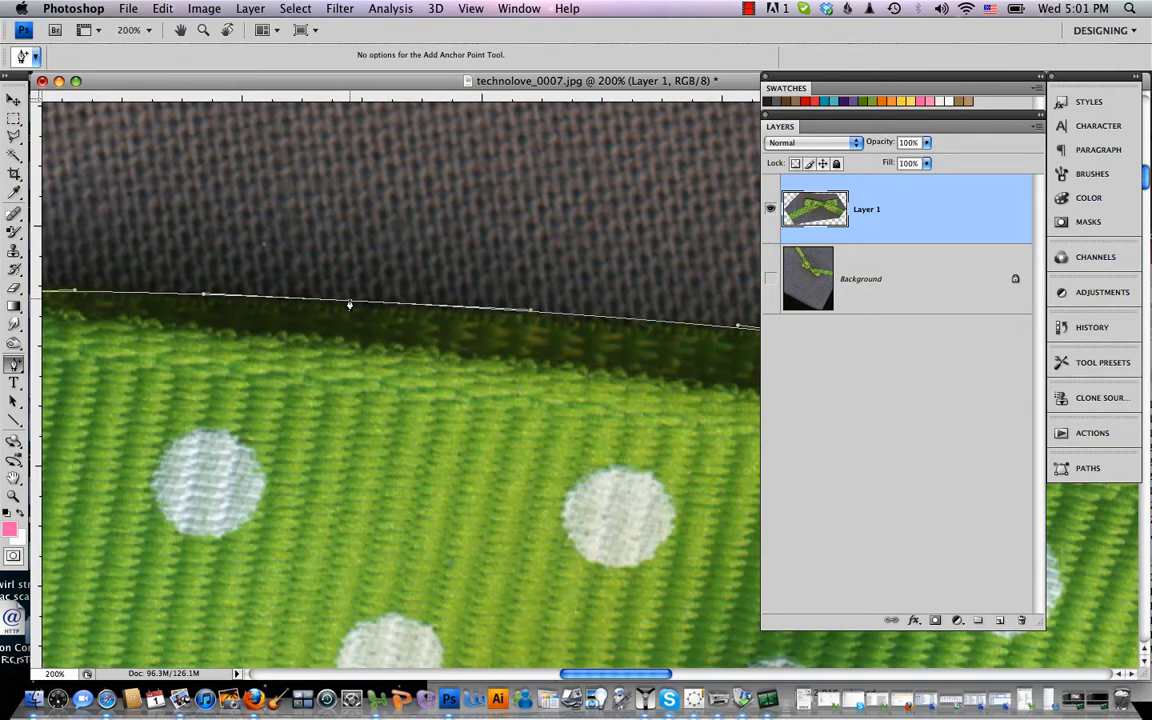
mouse_move(350, 311)
left_mouse_down()
mouse_move(320, 302)
mouse_move(354, 315)
left_mouse_up()
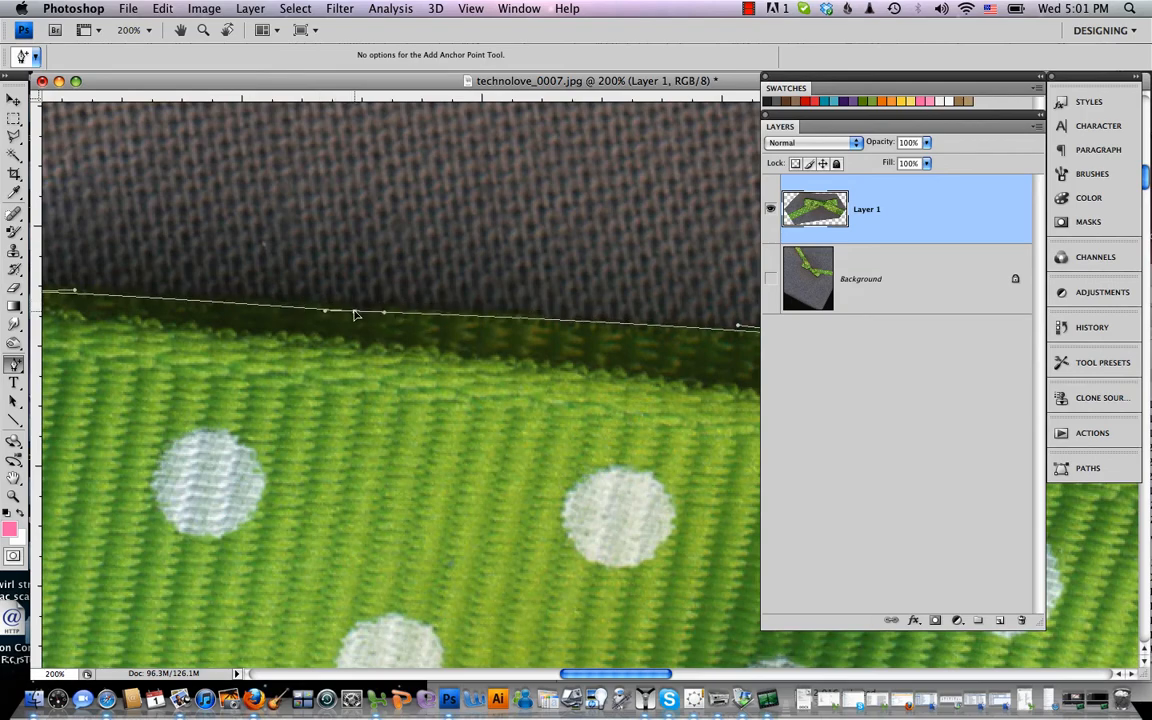
scroll(354, 315, "right", 5)
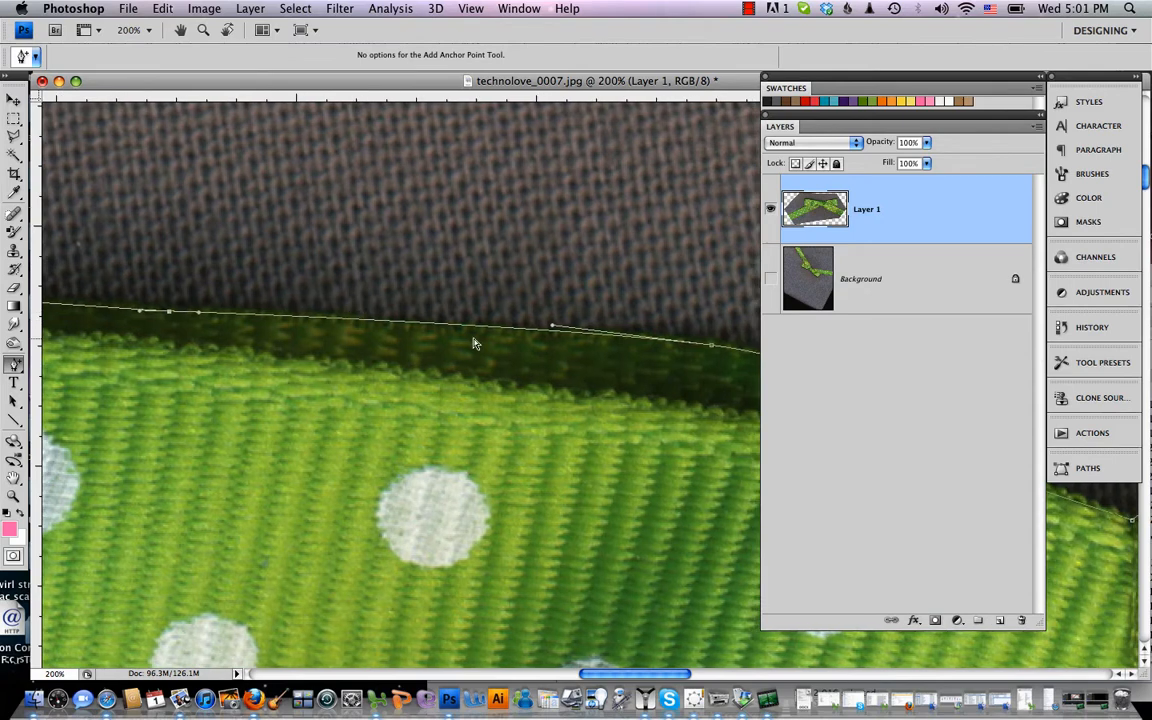
scroll(474, 343, "right", 2)
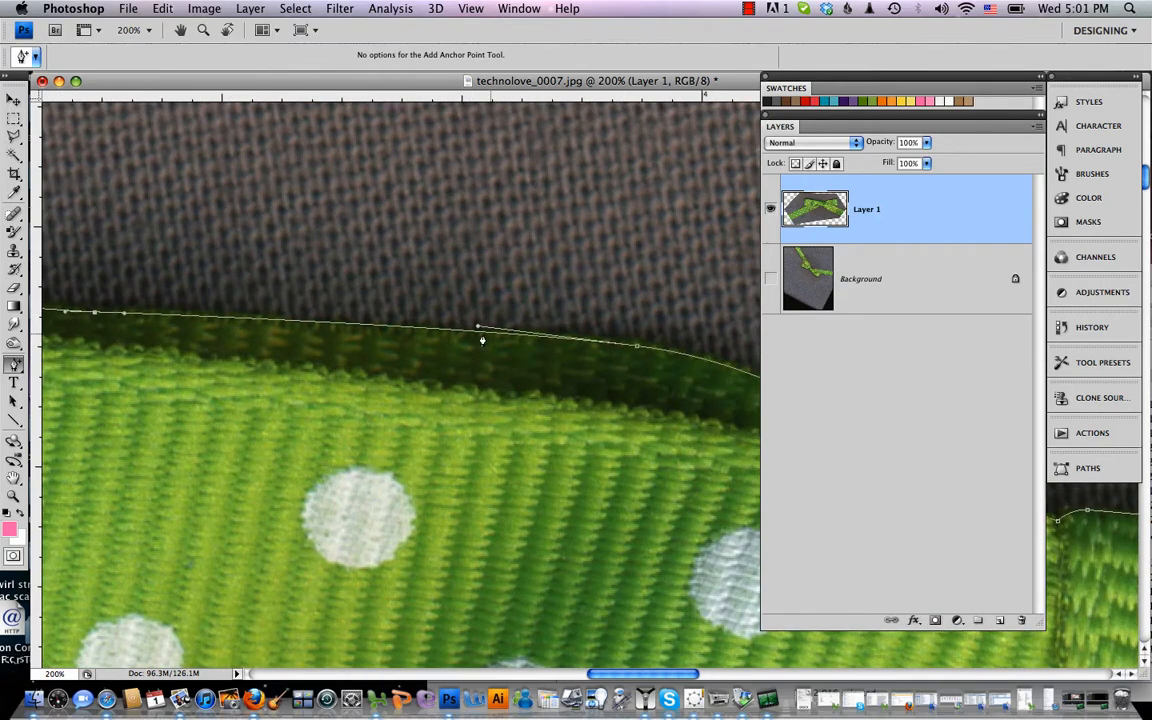
left_click(375, 325)
mouse_move(376, 328)
left_mouse_down()
mouse_move(360, 325)
mouse_move(382, 336)
left_mouse_up()
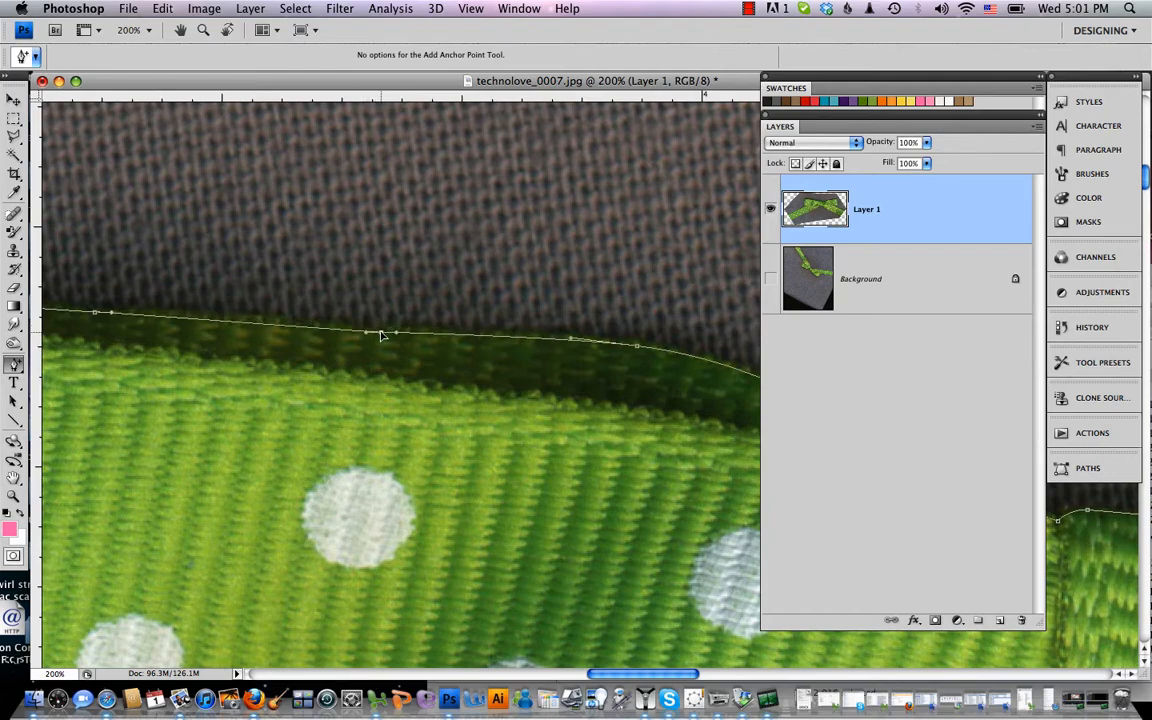
Add an anchor at the left loop's lower outer corner and pull the path down to the ribbon's bottom edge
scroll(381, 336, "left", 6)
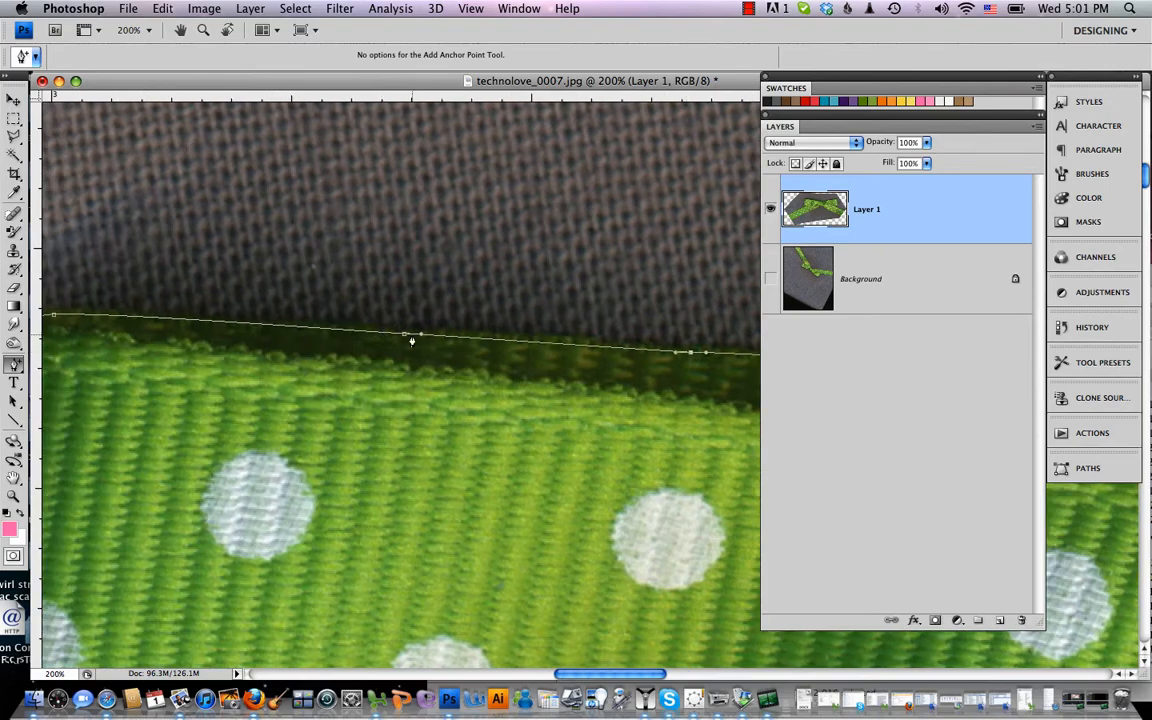
scroll(305, 330, "left", 2)
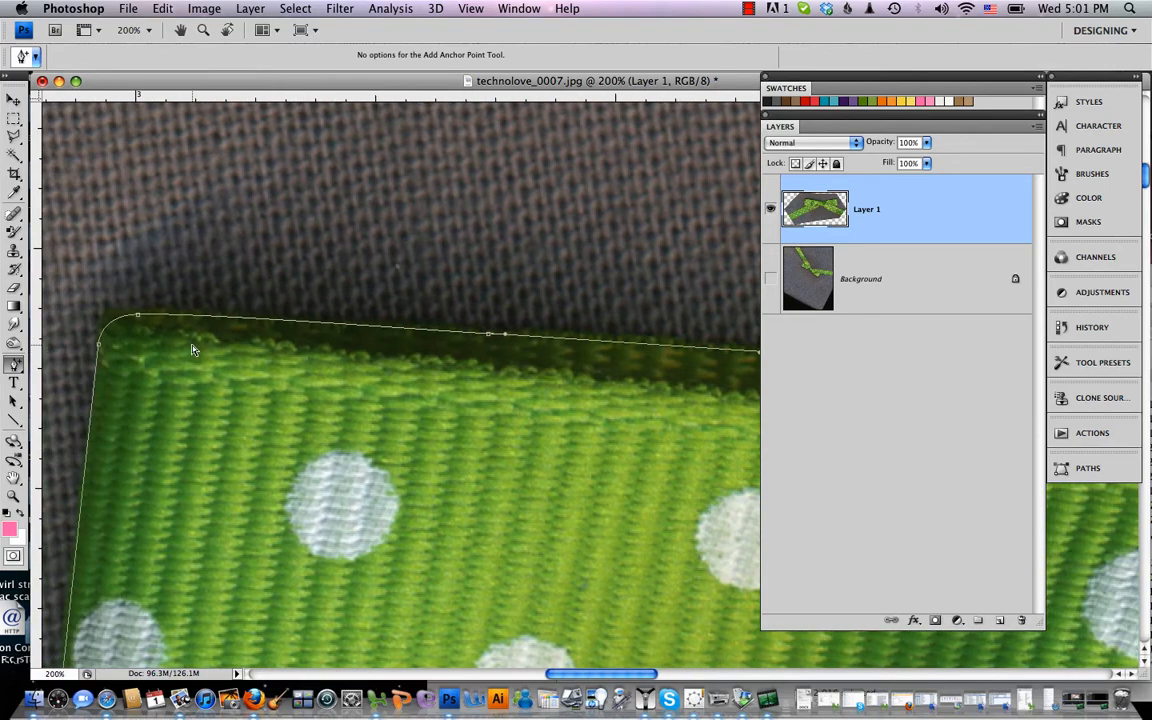
scroll(170, 363, "down", 10)
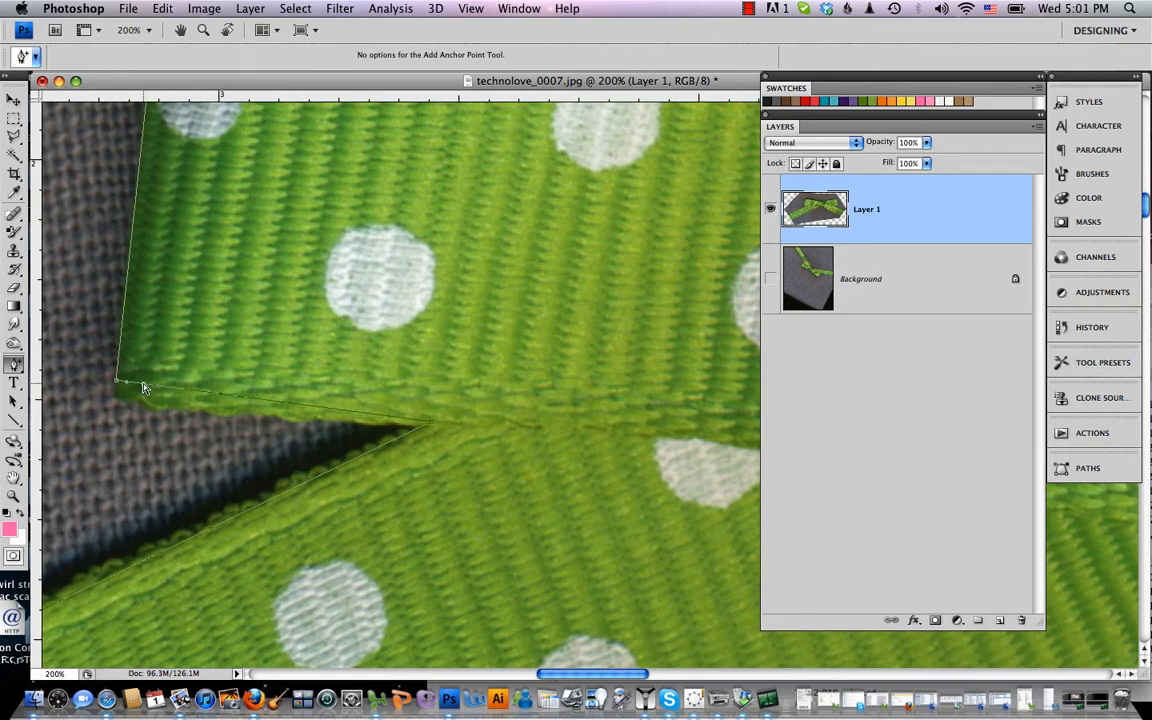
left_click_drag(143, 387, 130, 405)
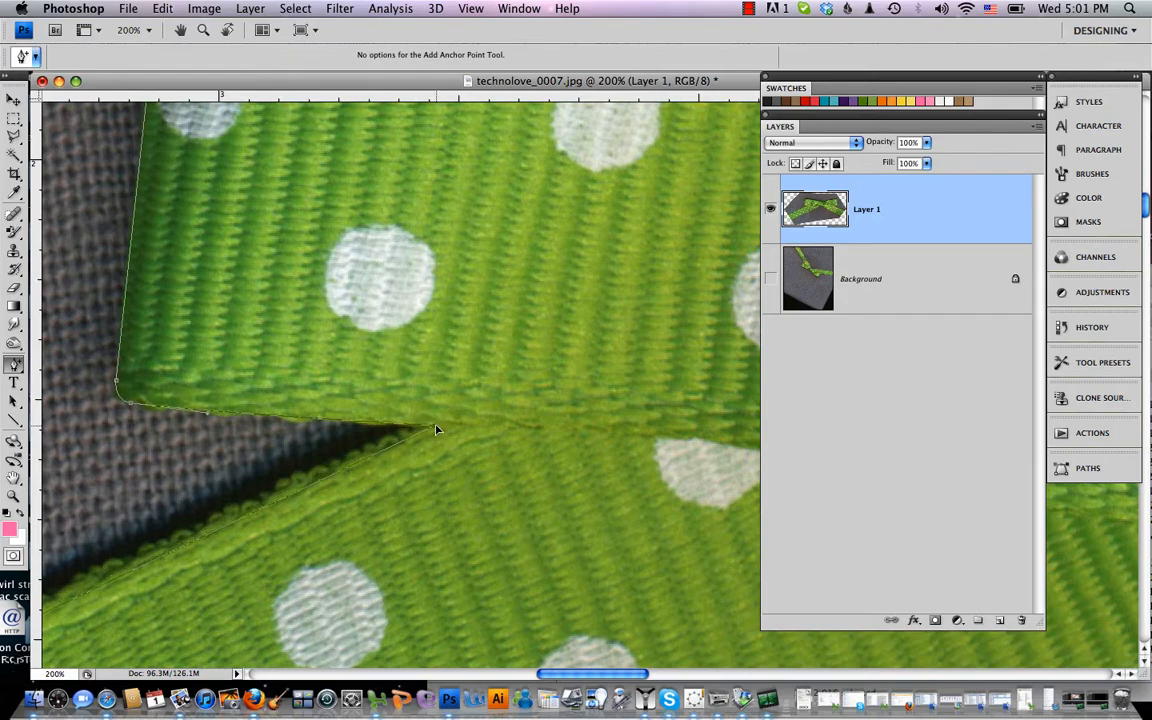
Nudge the path along the left tail's upper edge at two spots to follow the ribbon's scalloped border
scroll(298, 486, "left", 10)
scroll(298, 486, "down", 3)
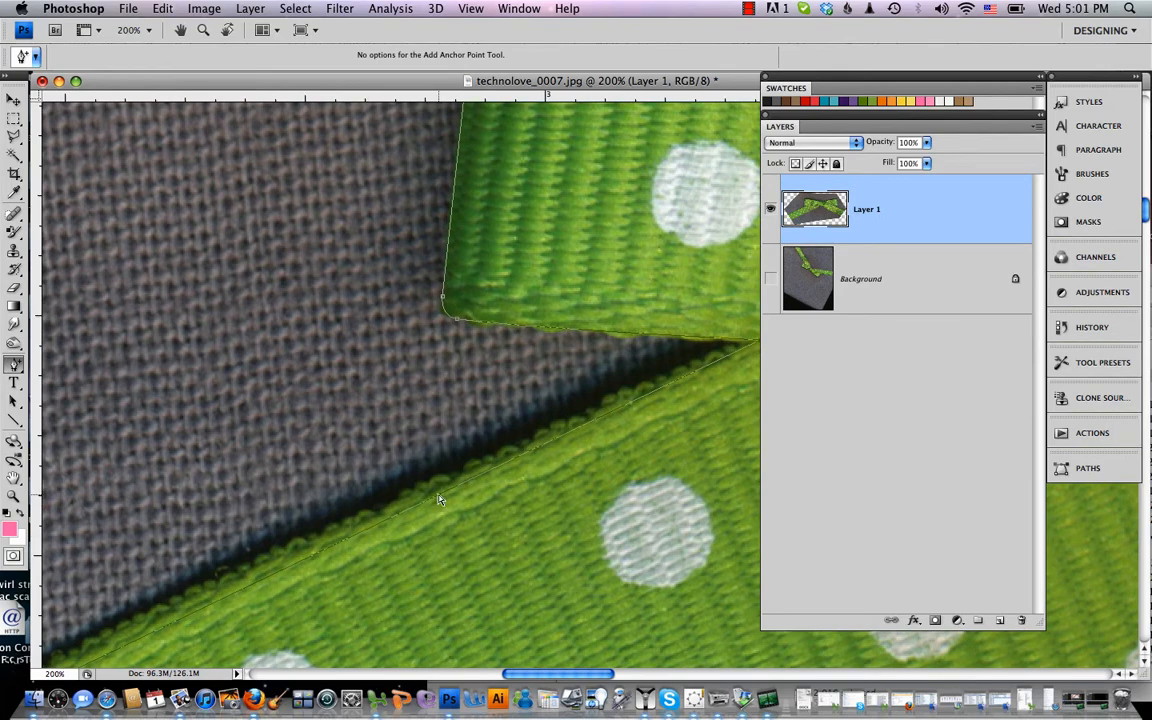
left_click_drag(437, 492, 435, 488)
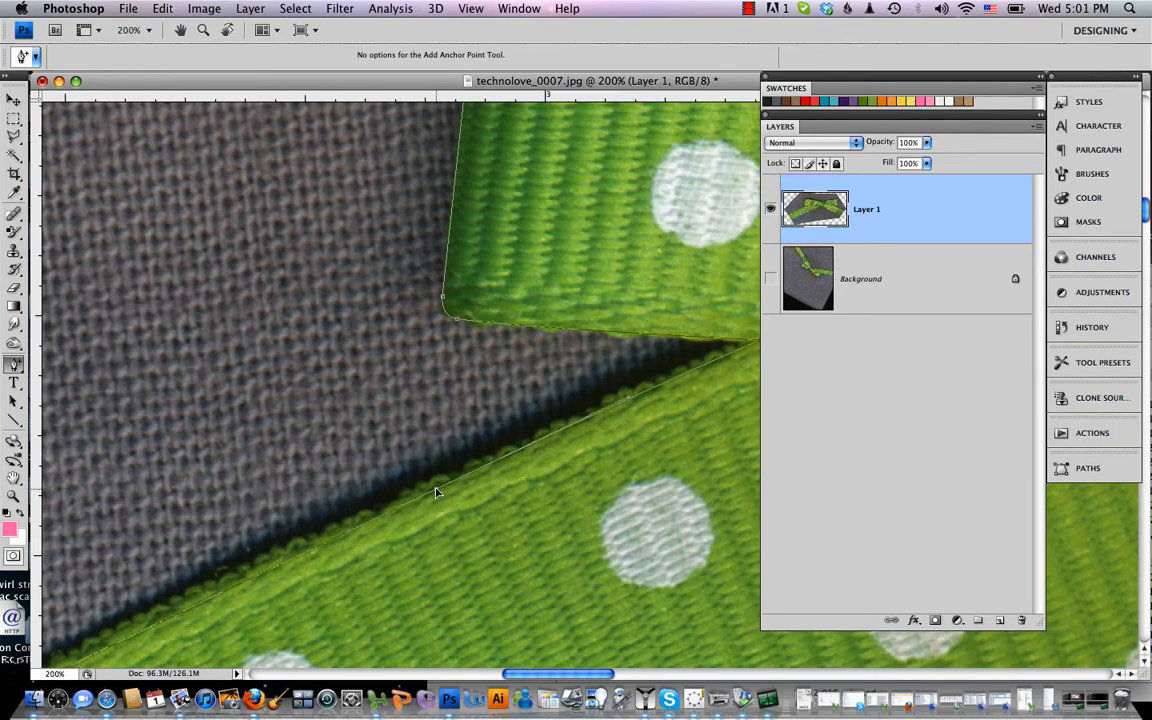
scroll(436, 492, "left", 8)
scroll(436, 492, "down", 4)
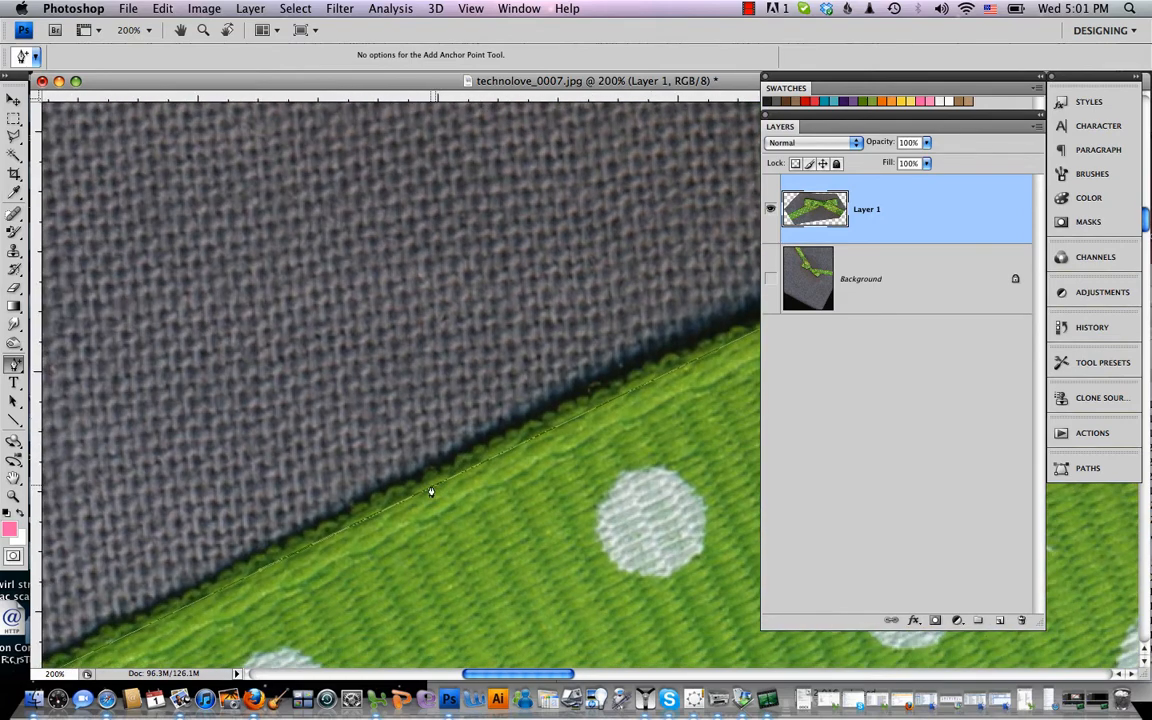
left_click_drag(434, 487, 433, 487)
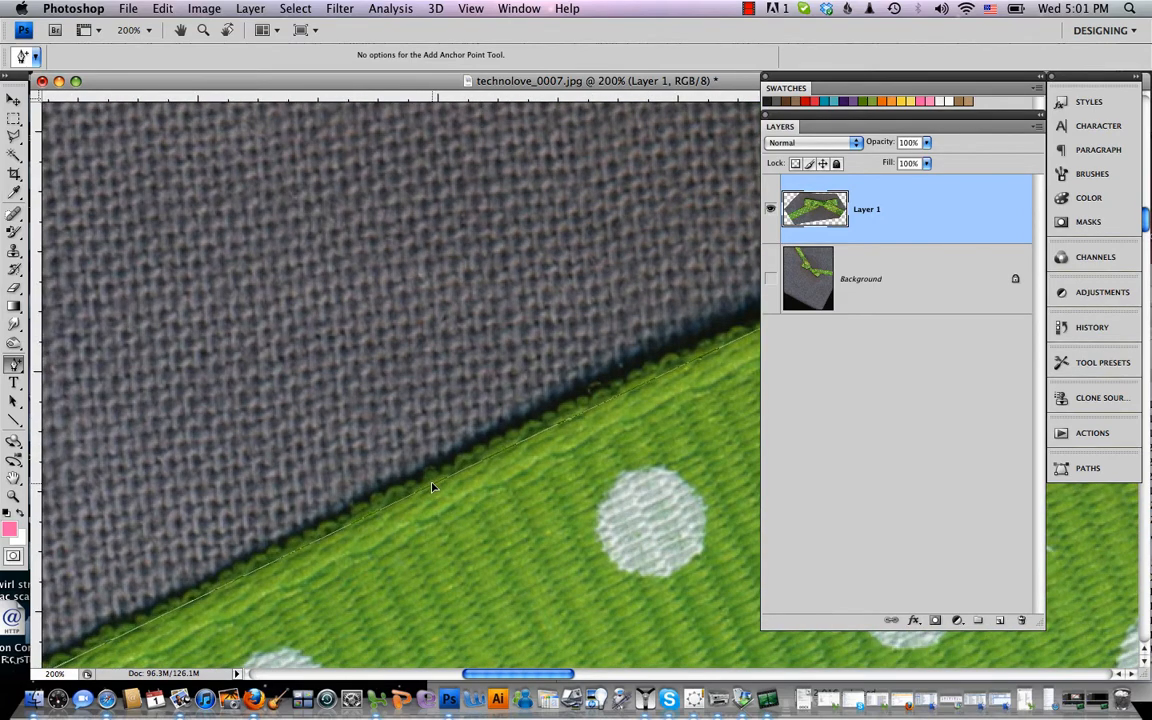
Examine how closely the path follows the left tail's upper edge, cut end and lower edge
scroll(433, 487, "left", 8)
scroll(433, 487, "down", 4)
scroll(432, 487, "left", 8)
scroll(432, 487, "down", 4)
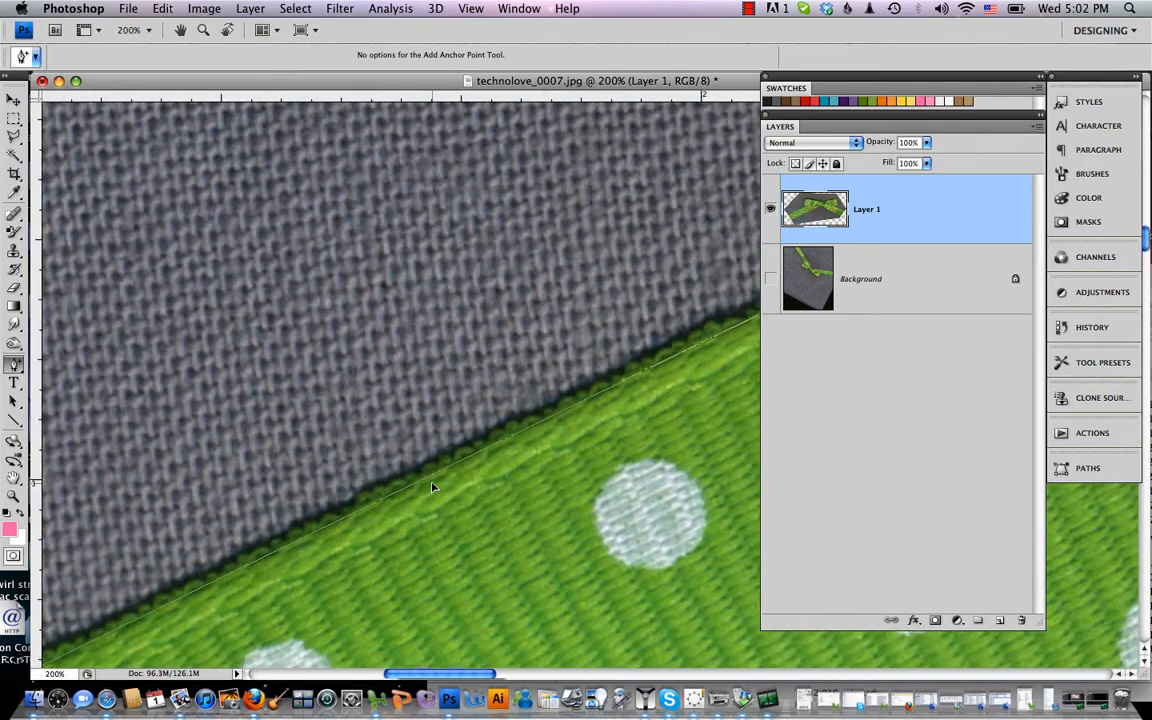
scroll(432, 487, "down", 10)
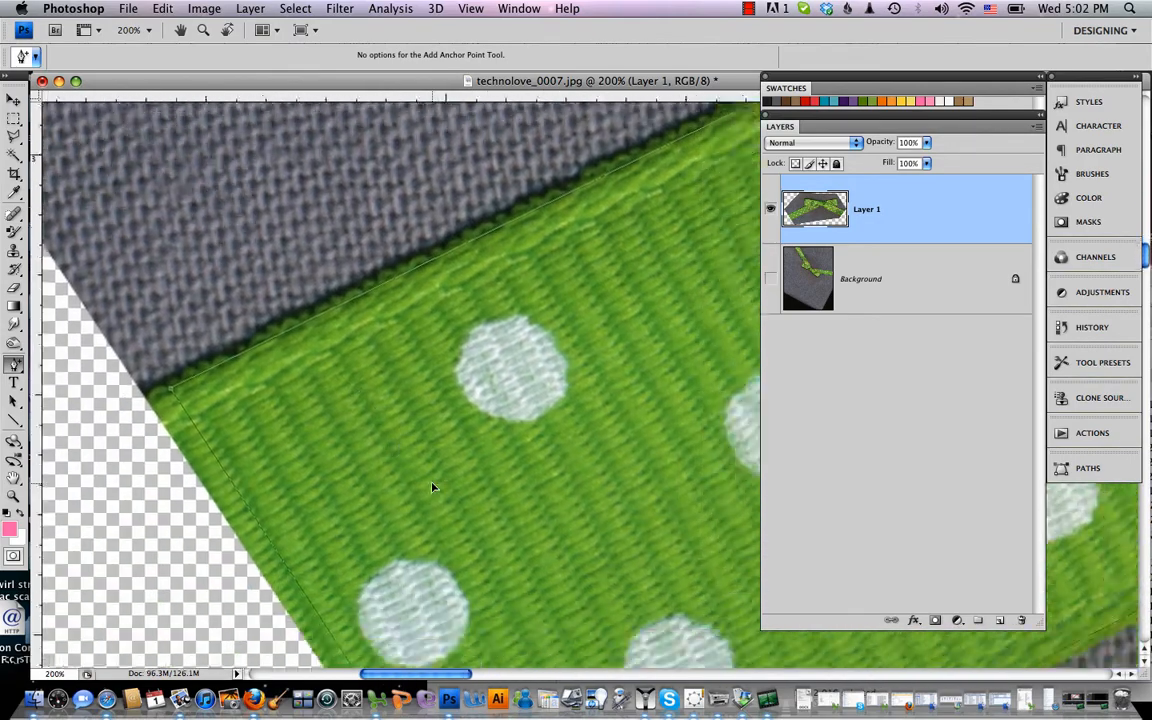
scroll(432, 487, "right", 3)
scroll(432, 487, "right", 3)
scroll(432, 487, "up", 1)
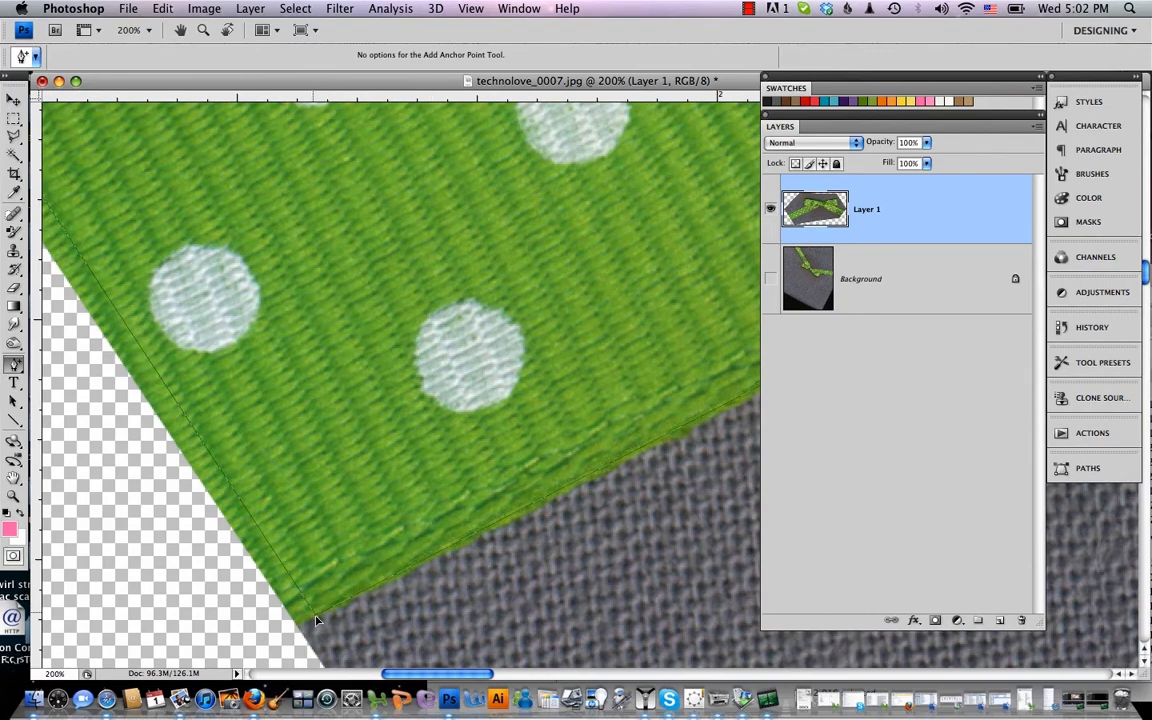
scroll(316, 620, "right", 10)
scroll(316, 620, "up", 3)
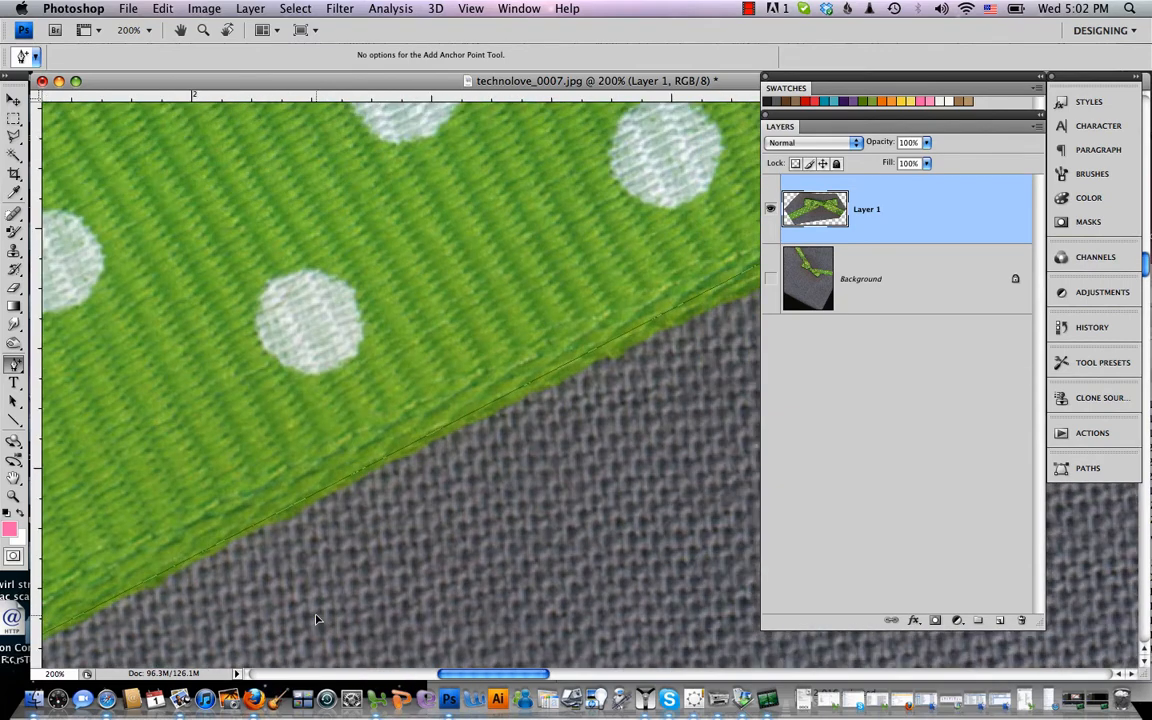
Add an anchor midway along the left tail's lower edge and pull the path down onto the ribbon's outer border
scroll(316, 620, "right", 4)
scroll(316, 620, "up", 2)
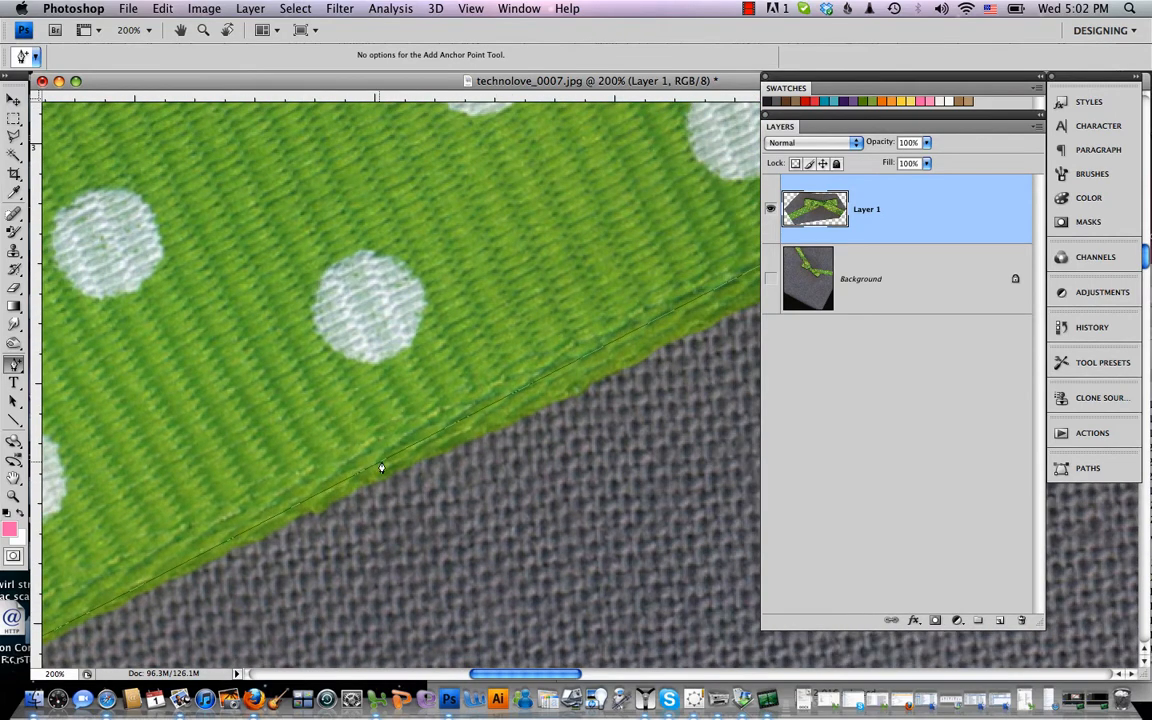
scroll(512, 425, "right", 8)
scroll(512, 425, "up", 2)
scroll(512, 426, "right", 6)
scroll(512, 426, "down", 2)
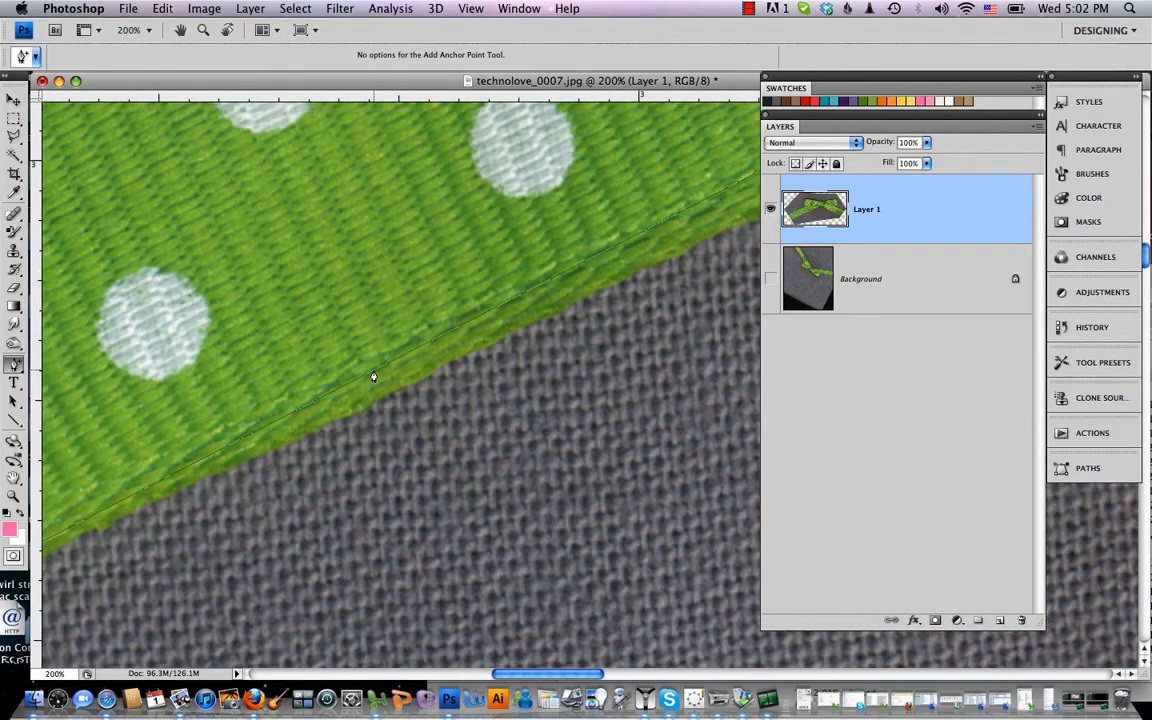
left_click_drag(373, 376, 388, 393)
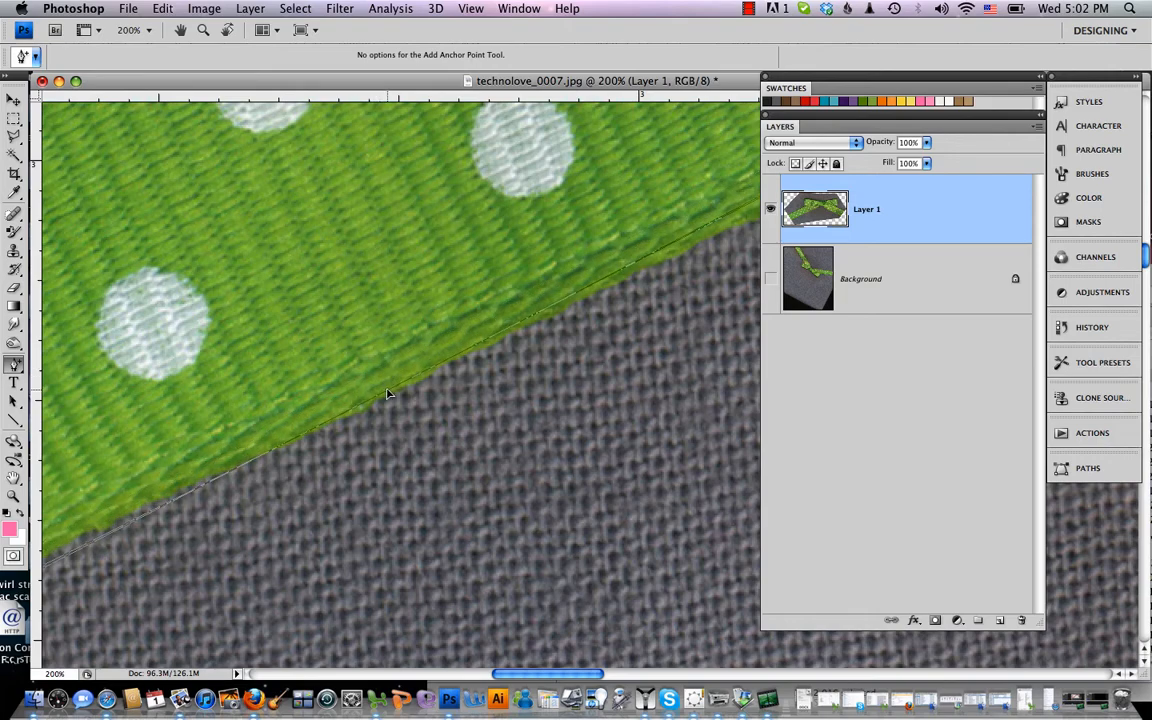
scroll(388, 393, "left", 5)
scroll(388, 393, "down", 2)
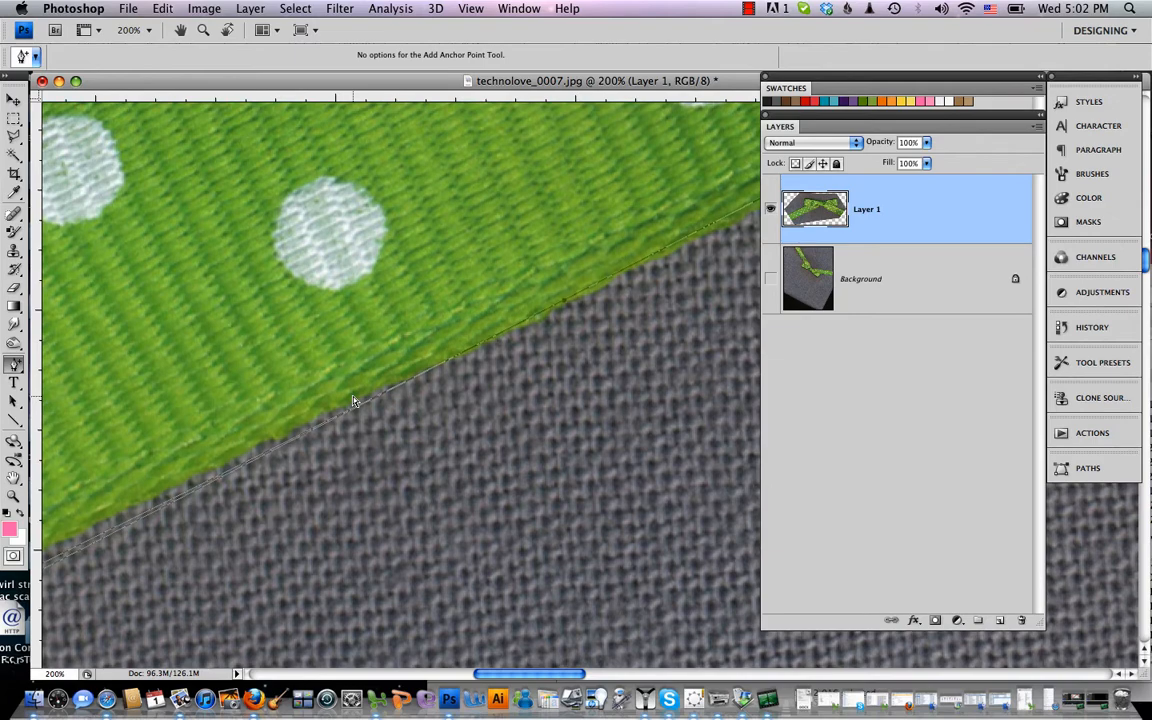
Add an anchor on the left tail's lower edge near the knot and fit the path there to the ribbon's border at two spots
key("super+minus")
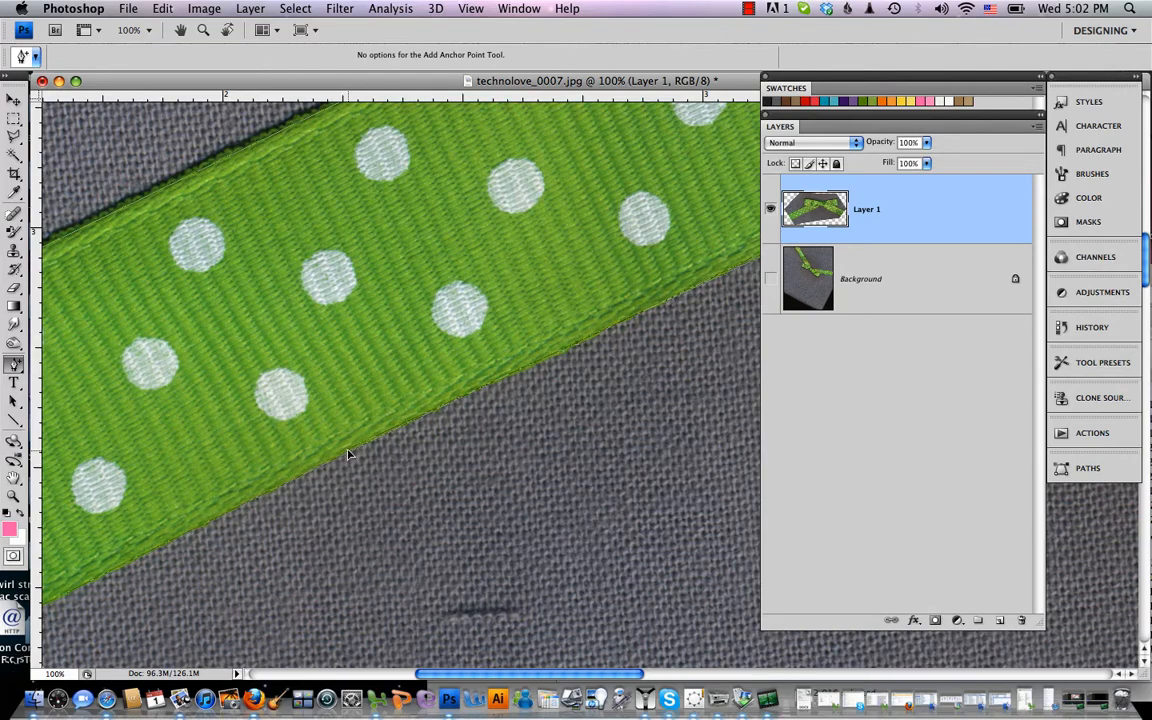
scroll(348, 455, "right", 10)
scroll(348, 455, "up", 3)
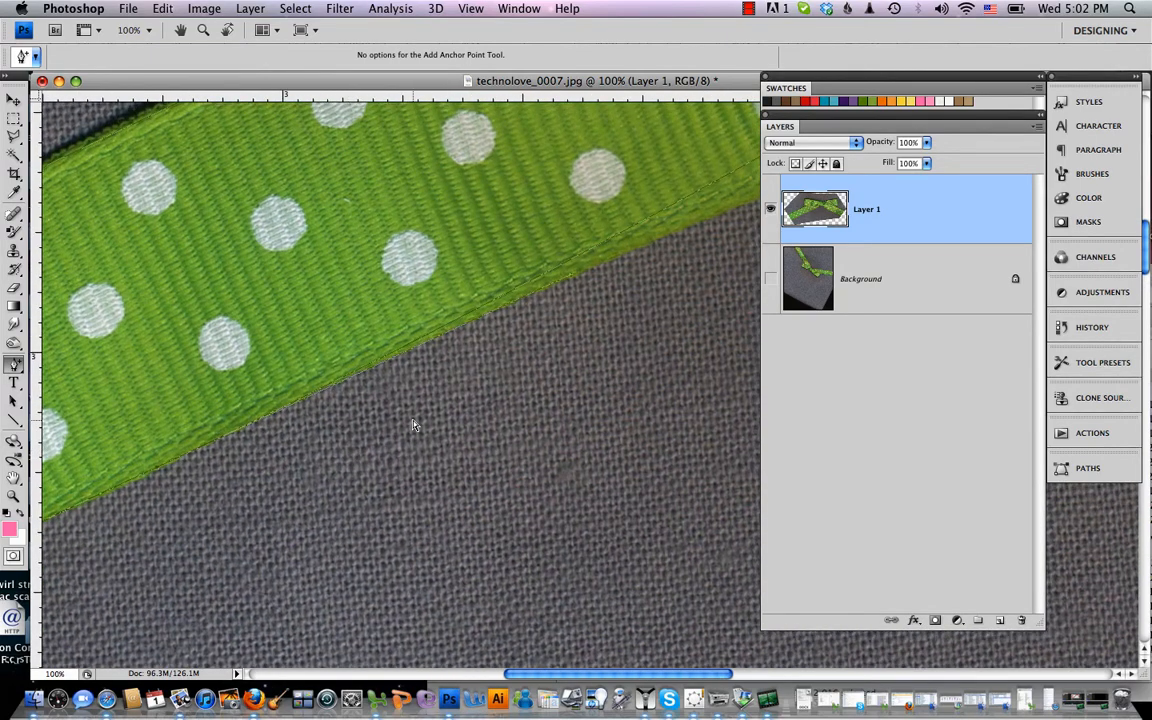
scroll(413, 425, "right", 5)
scroll(413, 425, "up", 2)
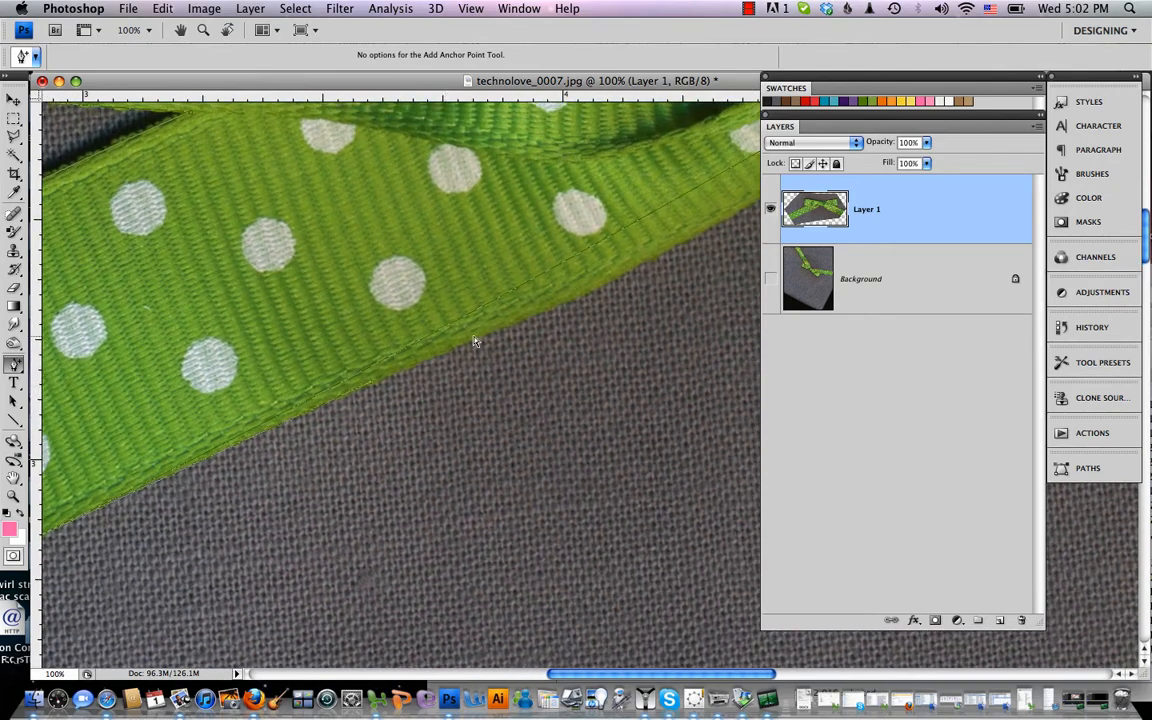
scroll(475, 342, "right", 5)
scroll(475, 342, "up", 2)
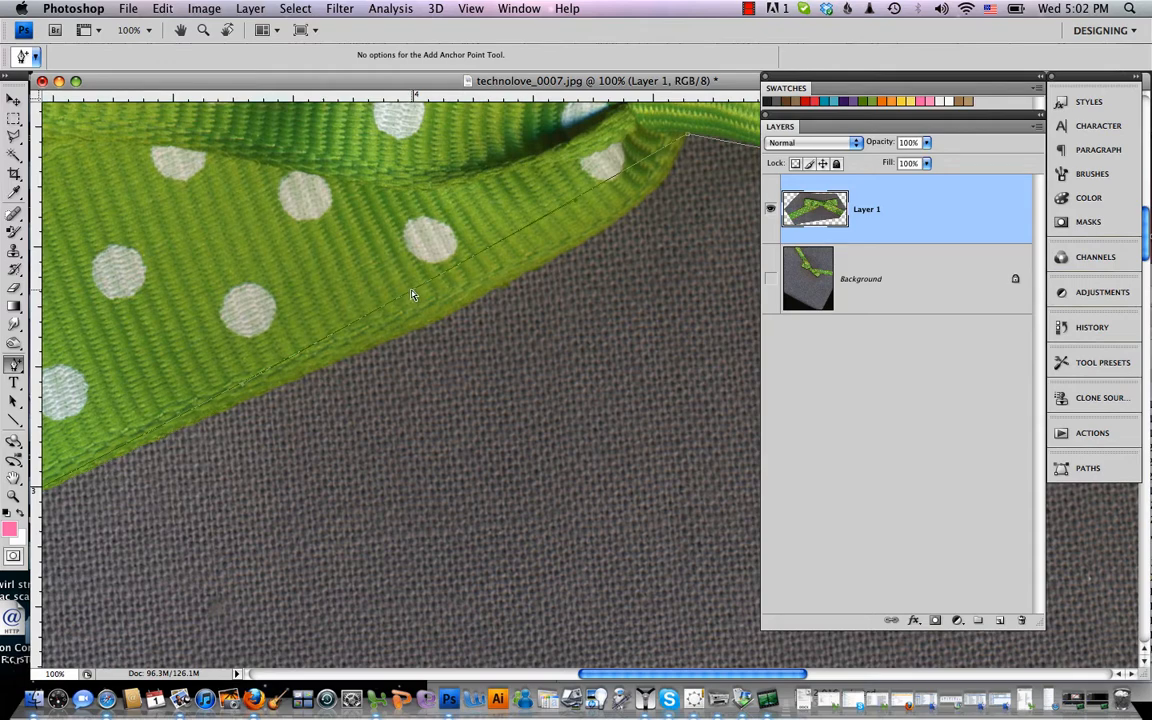
left_click_drag(410, 295, 428, 327)
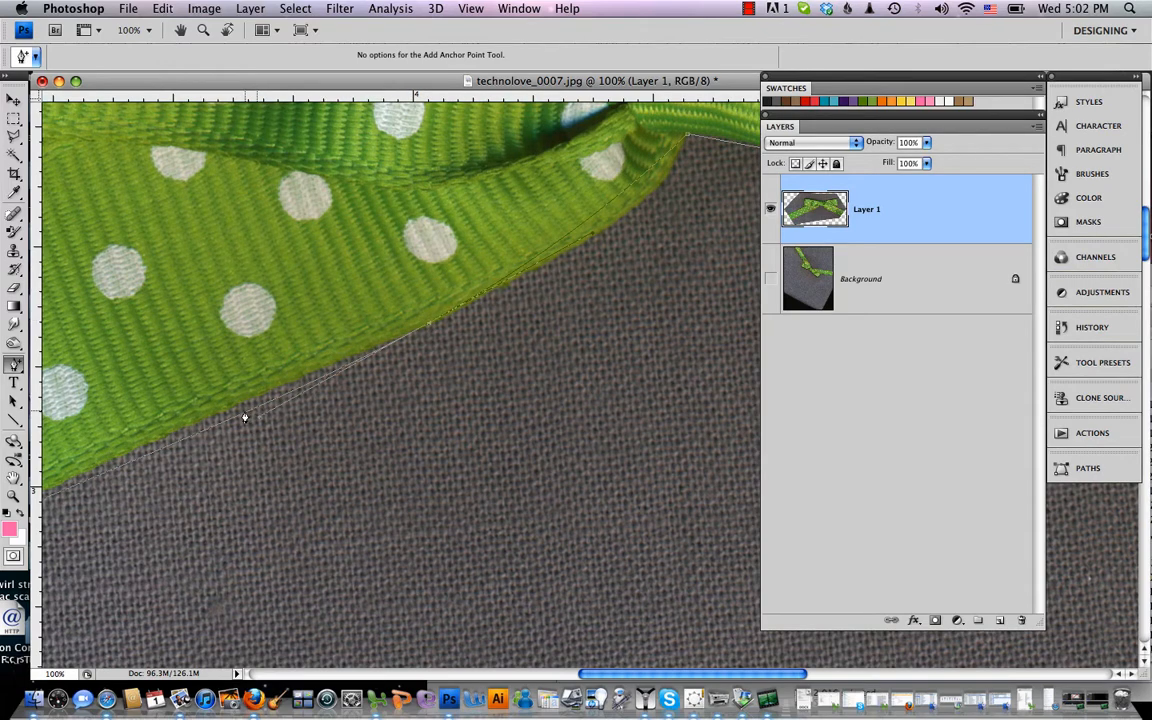
left_click_drag(247, 416, 241, 399)
Nudge the path up onto the left tail's lower edge where it still bulges into the background between the new anchors
key("super+plus")
scroll(386, 349, "left", 5)
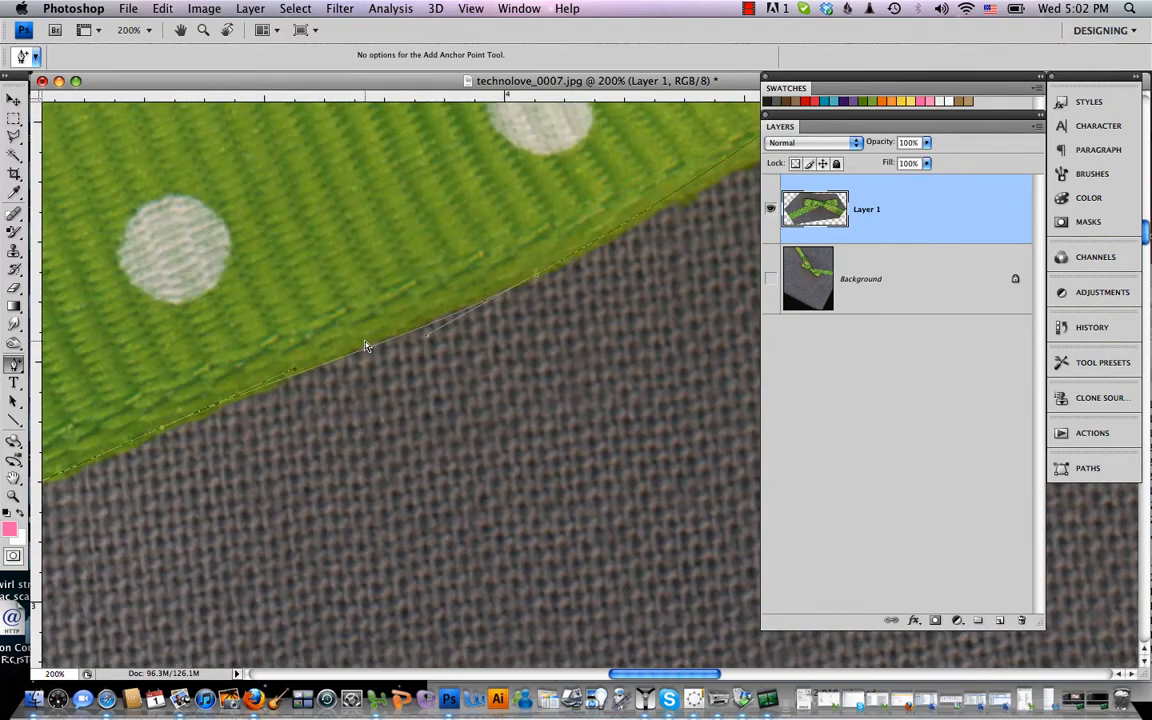
left_click_drag(398, 337, 398, 332)
left_click_drag(399, 338, 397, 333)
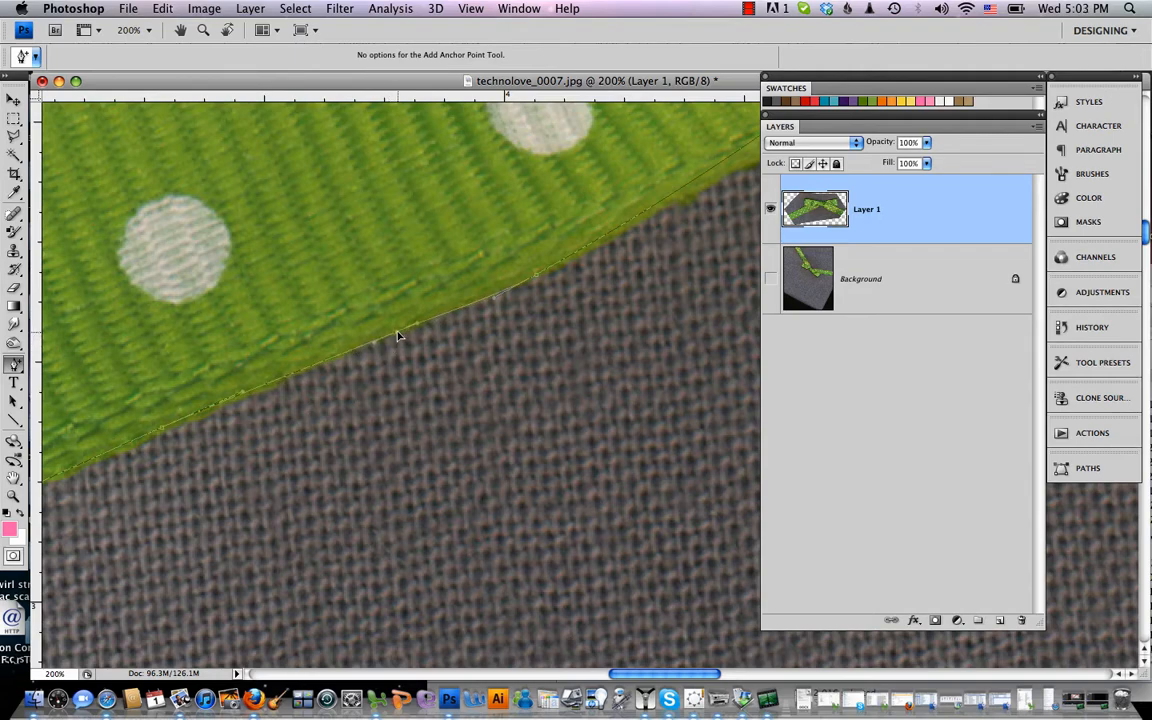
Bend the path around the left tail's curve below the knot and shift the corner anchor onto the ribbon-knot junction
scroll(397, 335, "right", 10)
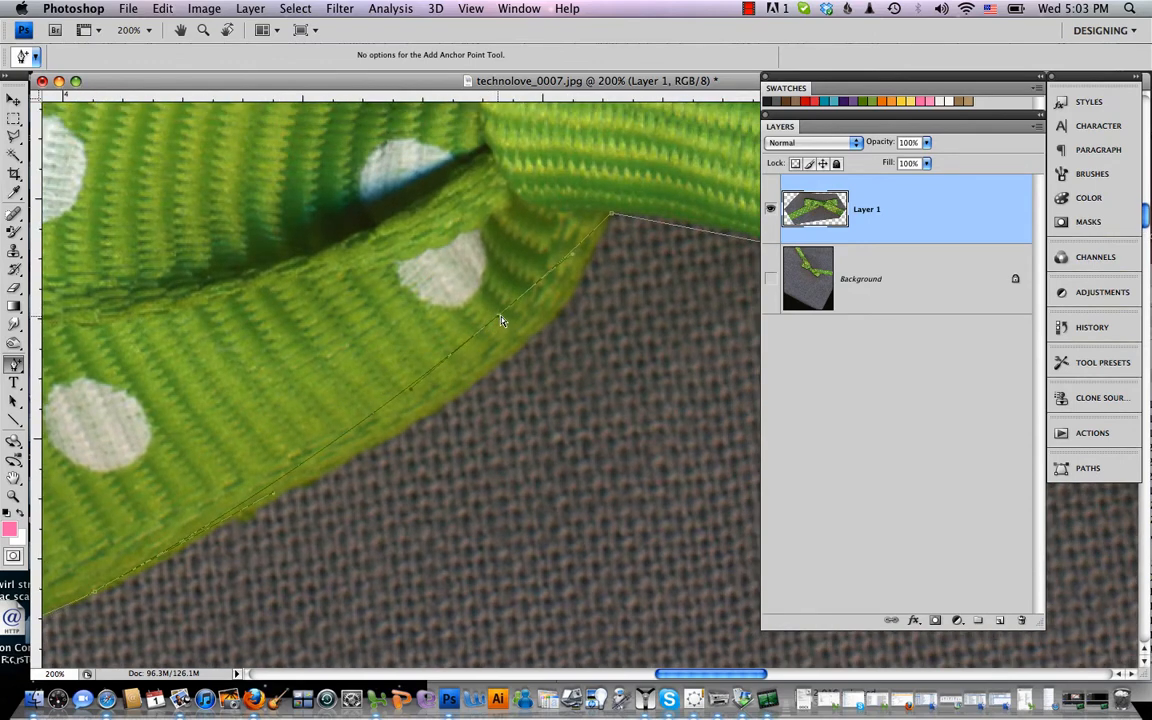
left_click_drag(501, 322, 531, 341)
left_click_drag(611, 214, 604, 210)
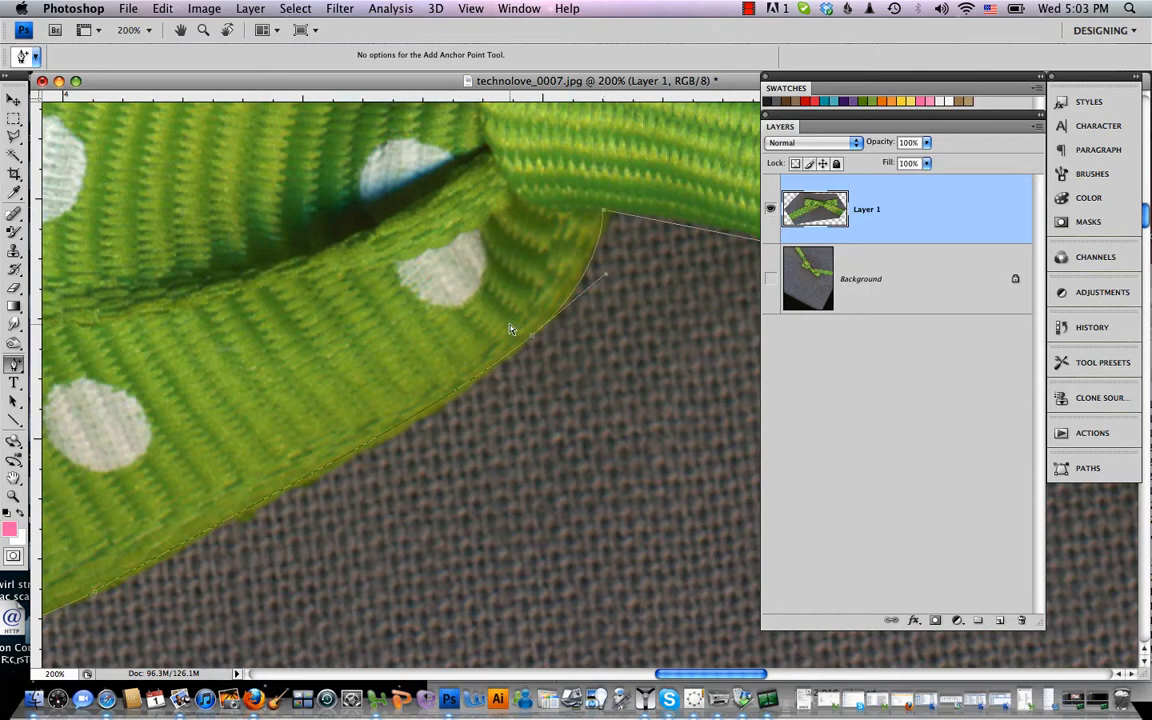
left_click_drag(441, 398, 446, 401)
Add anchors along the knot's lower edge and move them so the path follows its wavy contour
scroll(446, 404, "right", 10)
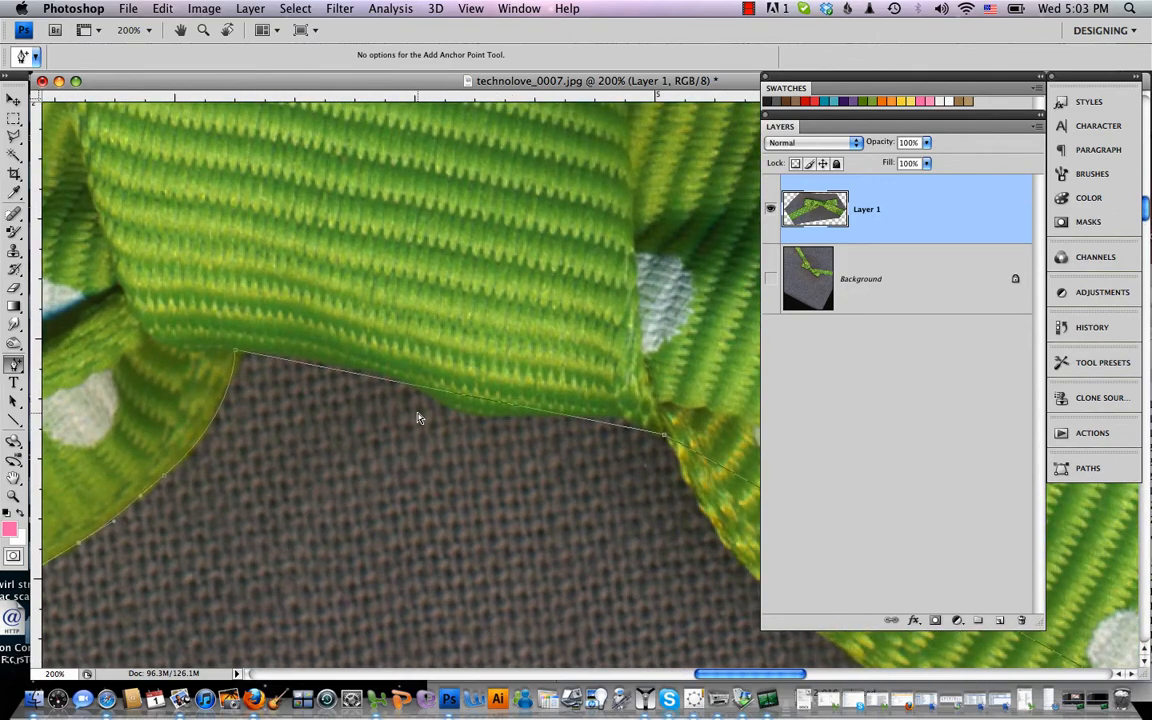
scroll(419, 418, "right", 3)
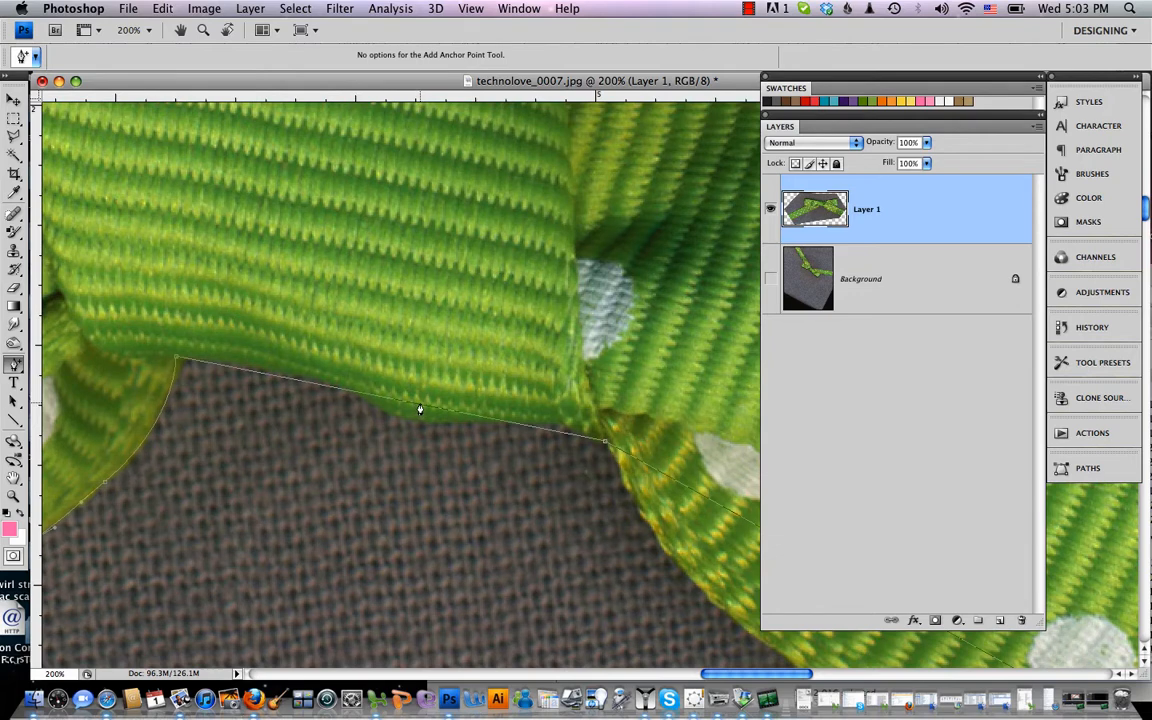
left_click_drag(421, 410, 421, 419)
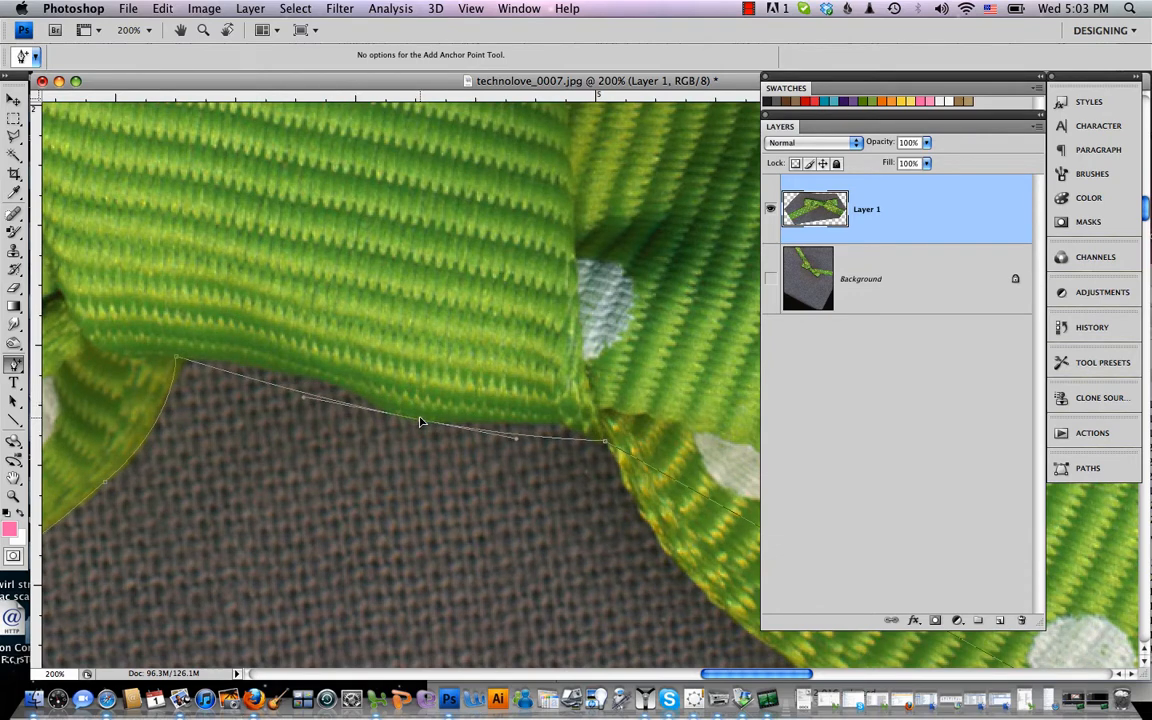
left_click(320, 402)
left_click_drag(320, 402, 322, 384)
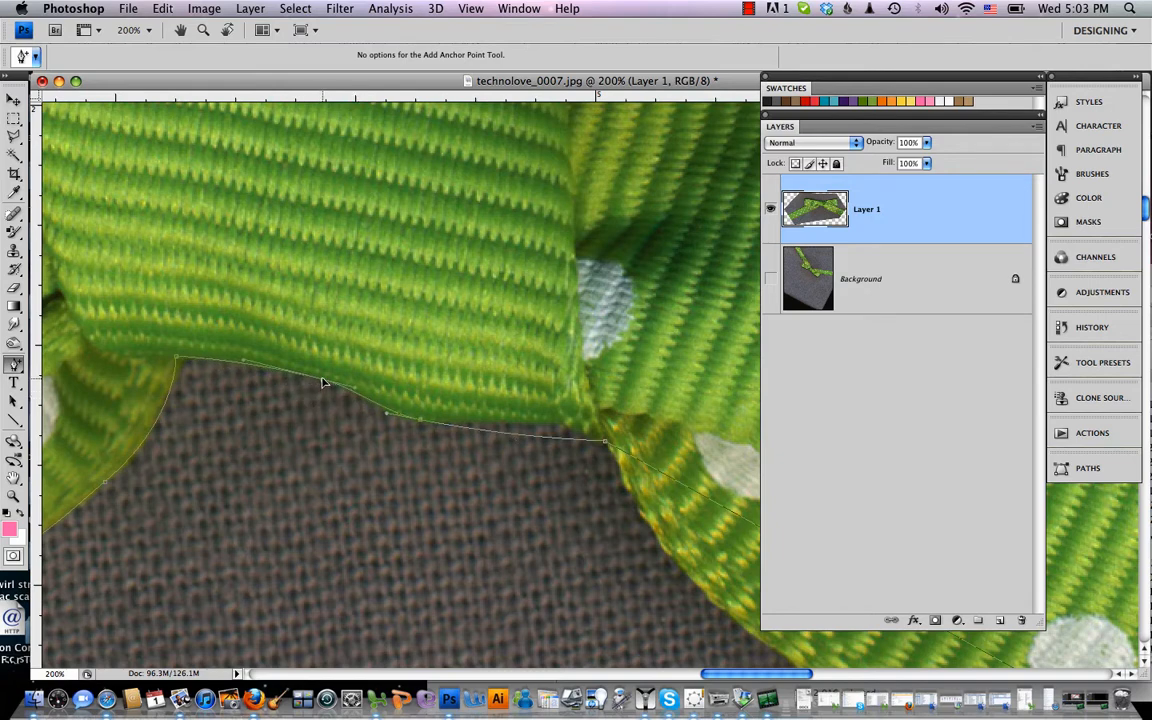
left_click(560, 443)
left_click_drag(560, 443, 563, 427)
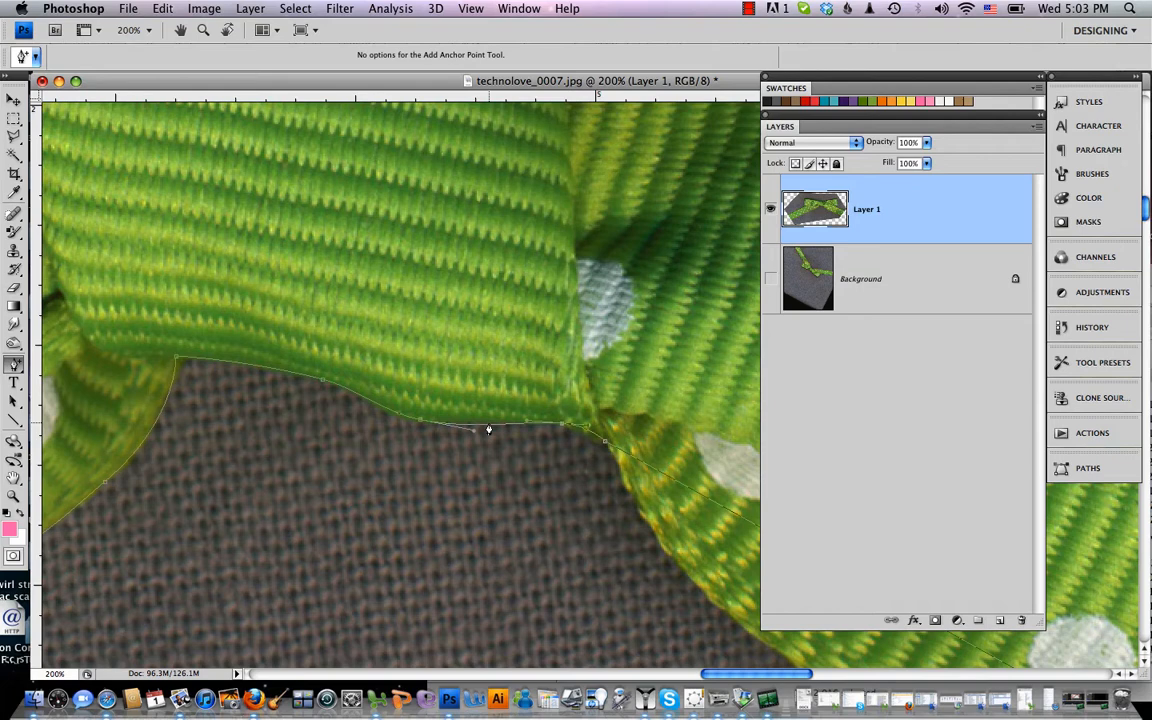
left_click_drag(488, 430, 488, 422)
Add two anchors along the right tail's lower edge and fit the path to the ribbon's outer border
scroll(610, 470, "right", 10)
scroll(610, 470, "down", 3)
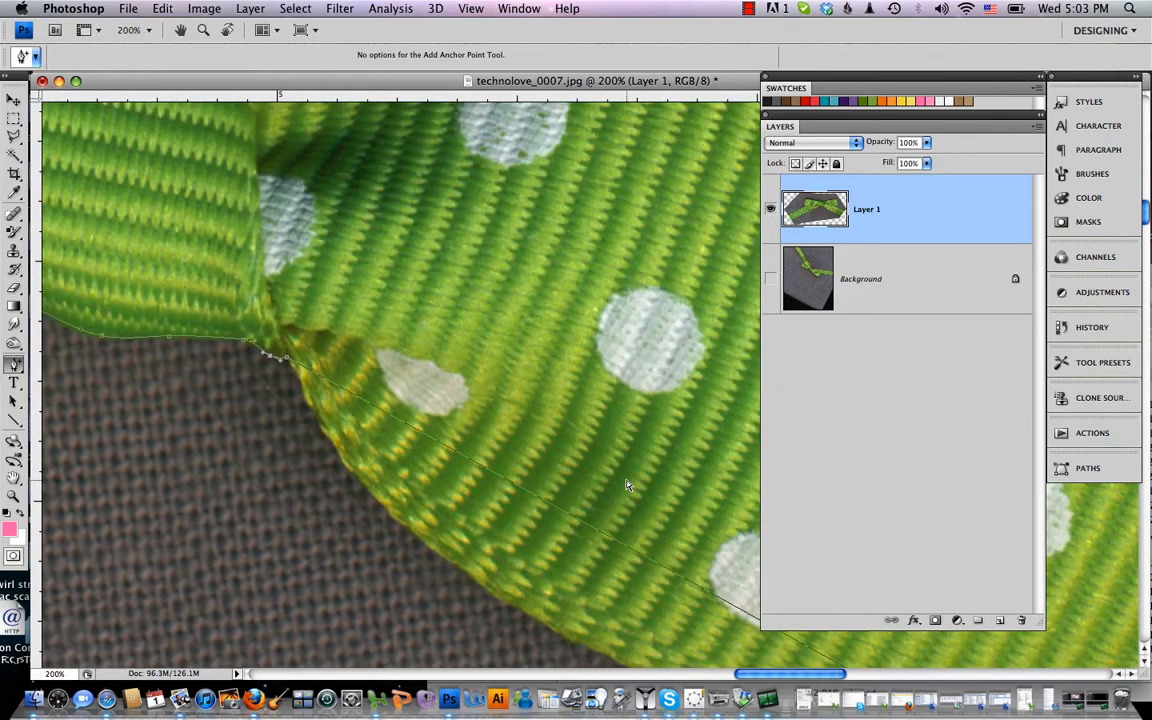
scroll(627, 485, "down", 1)
scroll(631, 512, "right", 15)
scroll(631, 512, "down", 5)
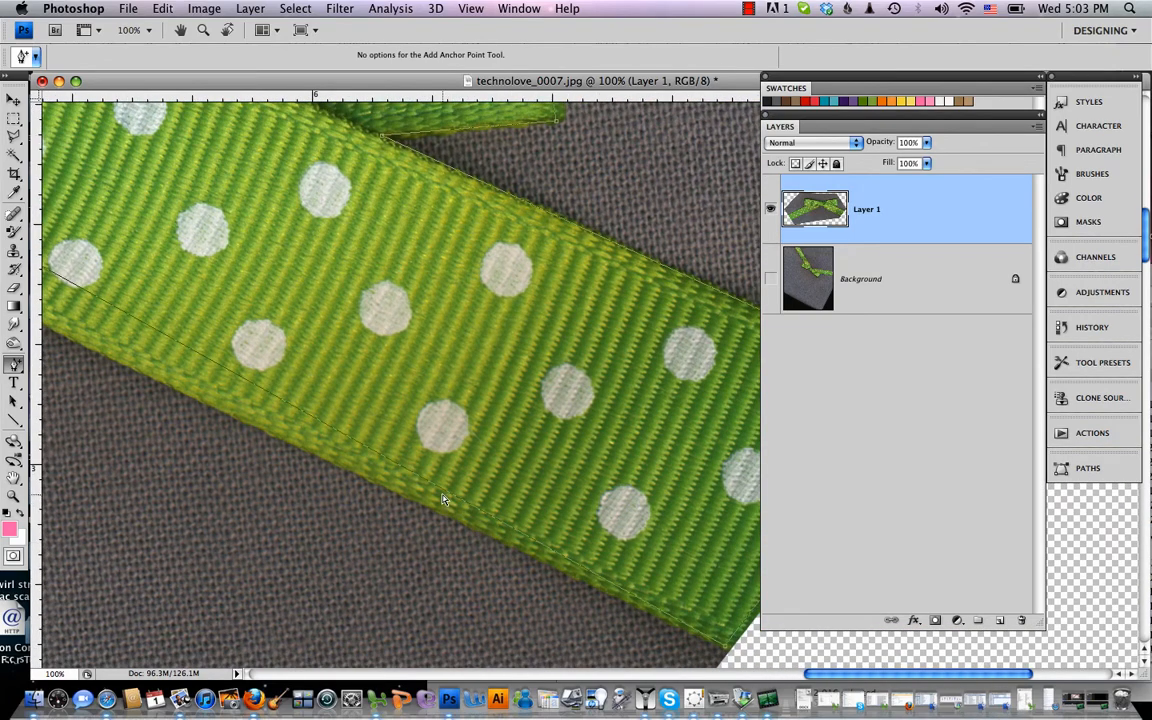
scroll(315, 418, "left", 6)
scroll(315, 418, "up", 3)
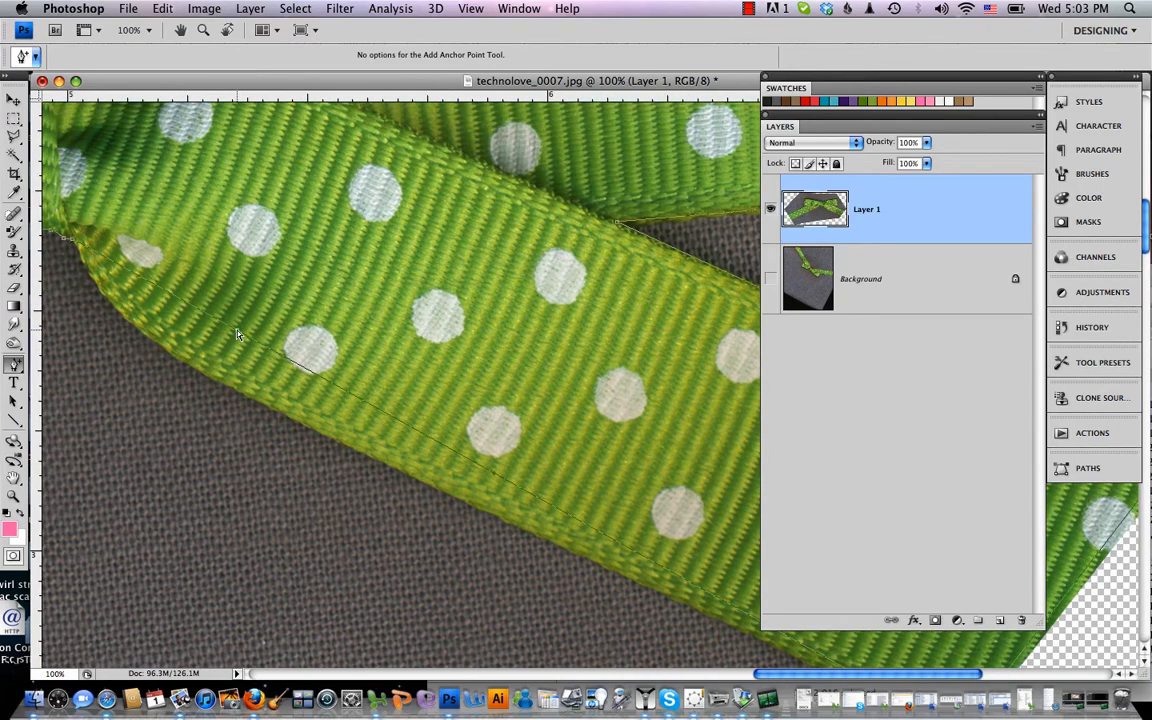
left_click_drag(237, 332, 194, 367)
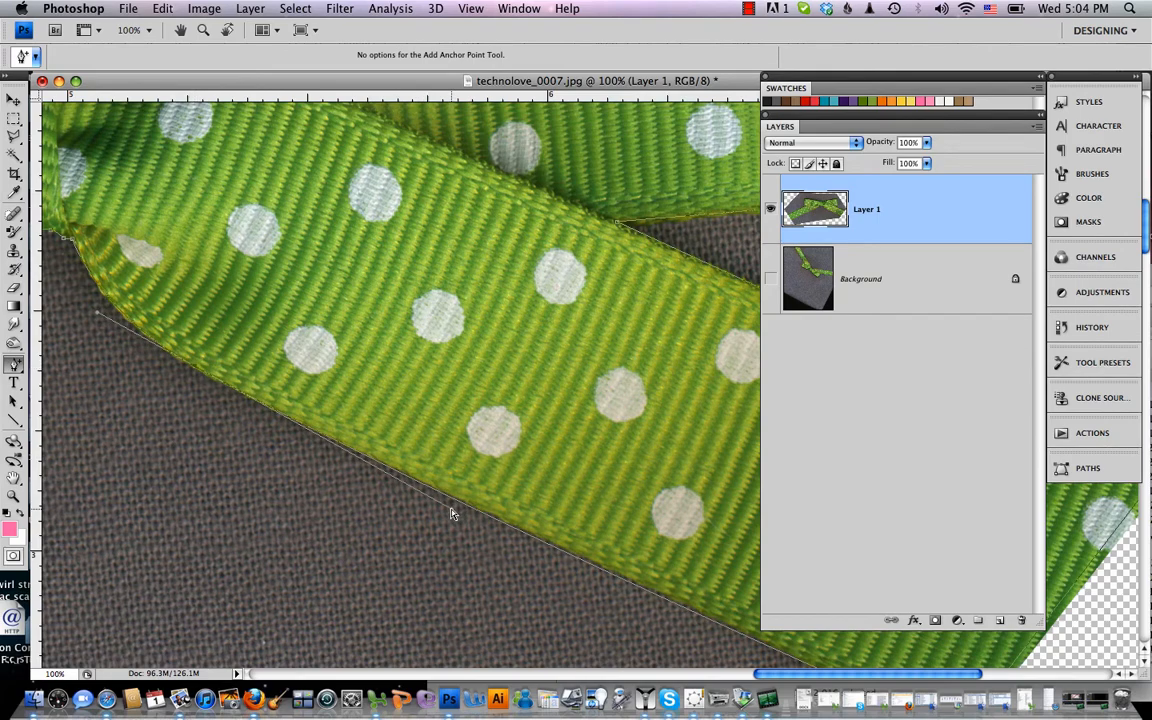
left_click_drag(451, 508, 457, 497)
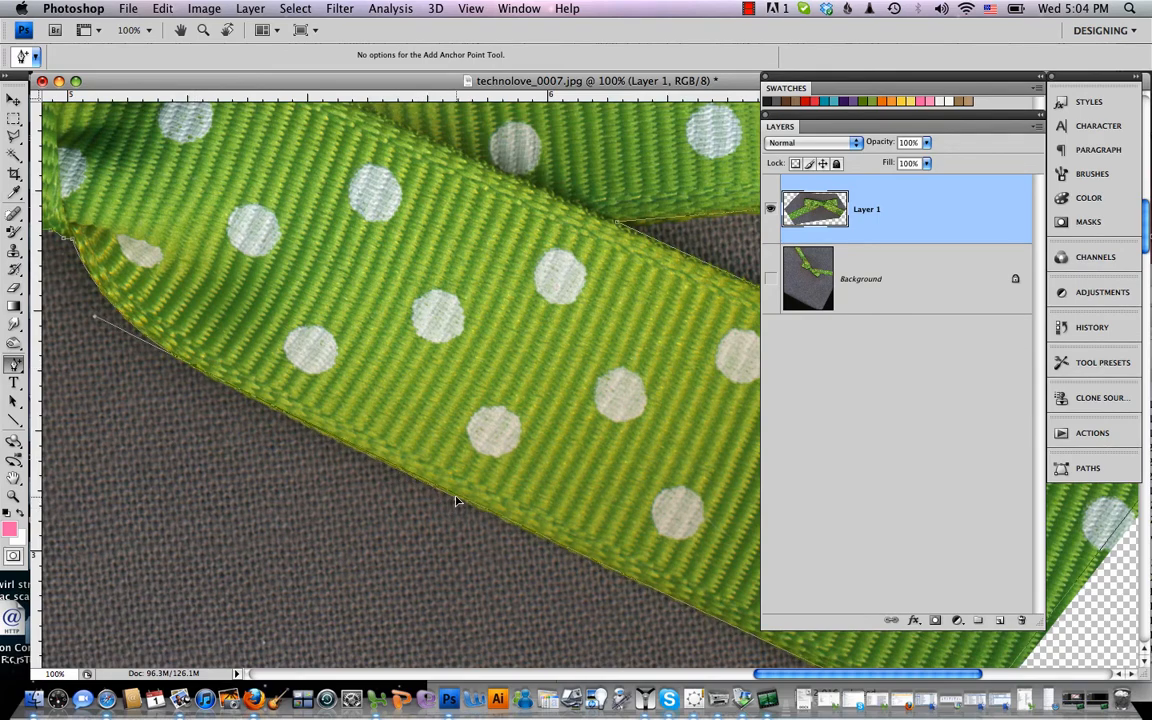
Examine how closely the path follows the right tail's lower edge
scroll(456, 500, "right", 5)
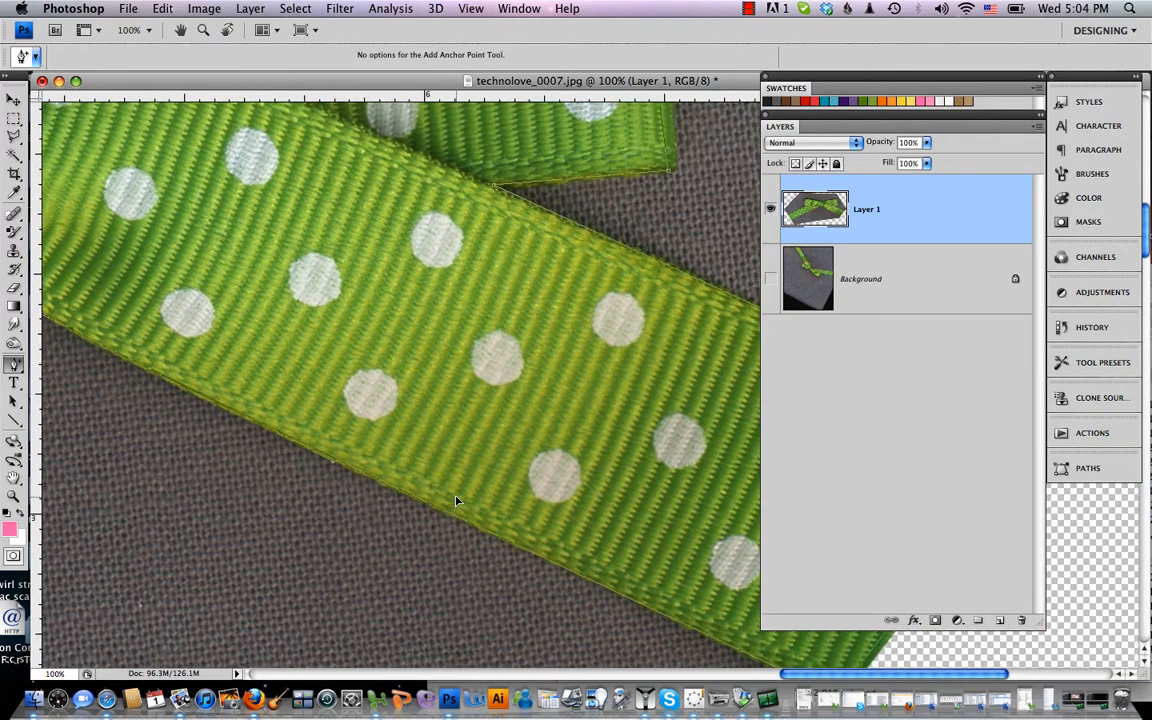
key("super+equal")
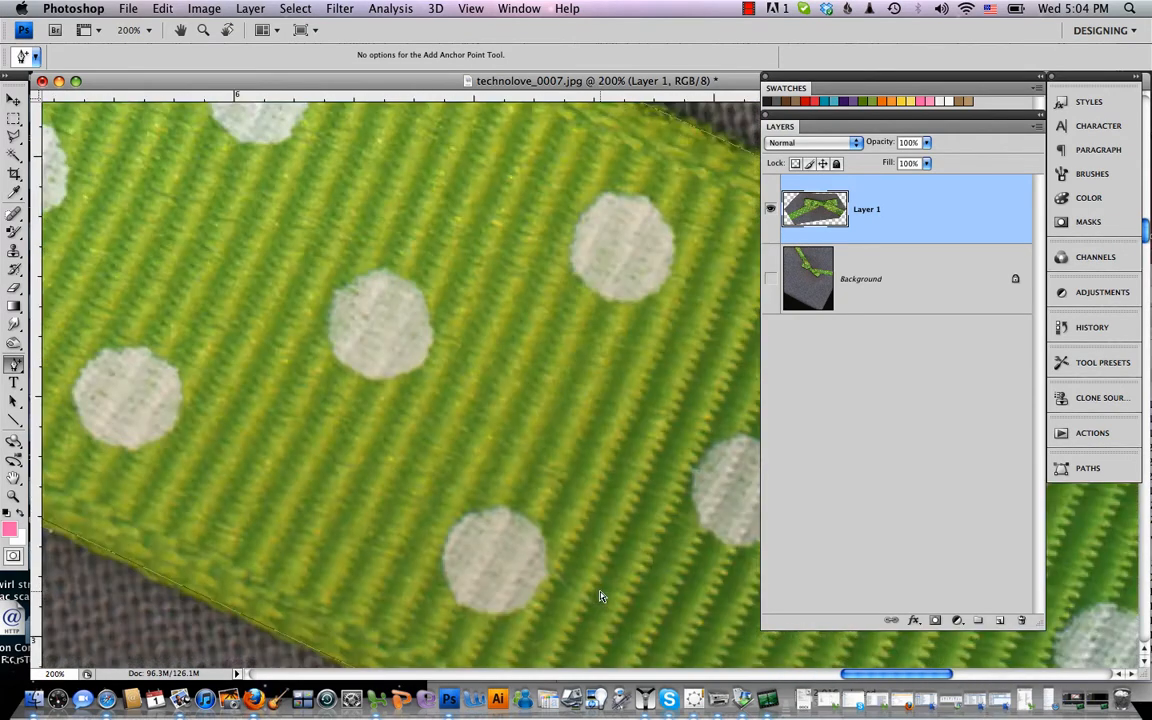
key("super+equal")
key("super+minus")
key("super+minus")
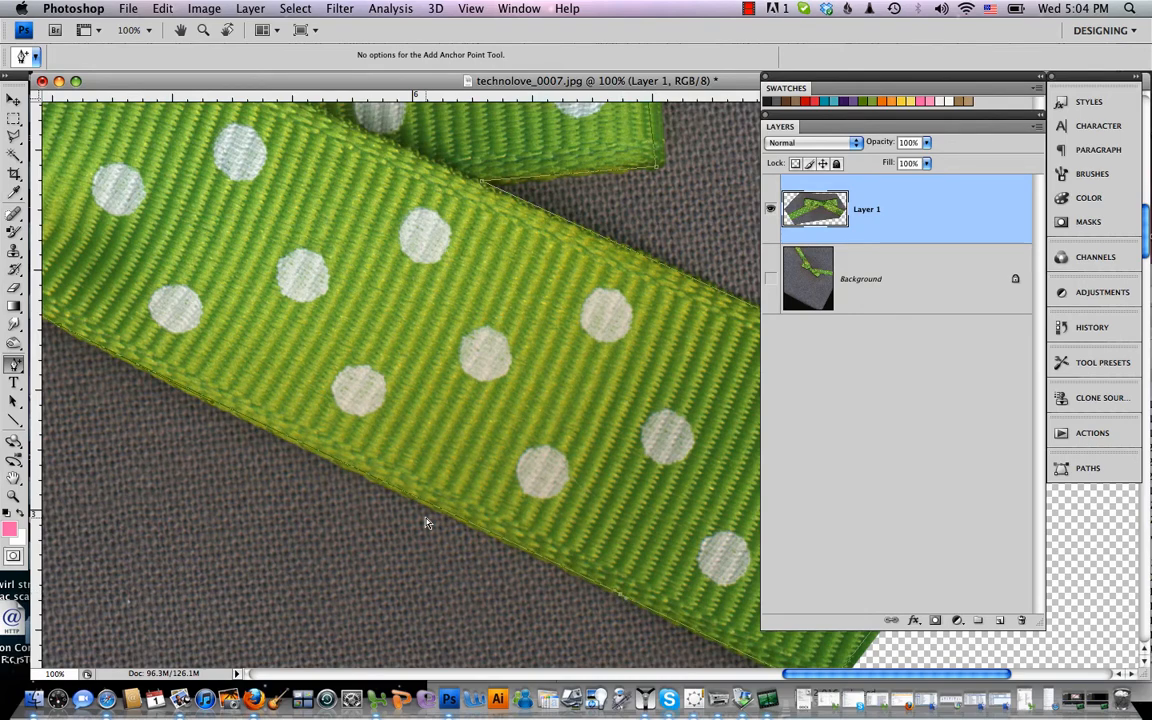
scroll(424, 522, "left", 10)
scroll(424, 522, "up", 4)
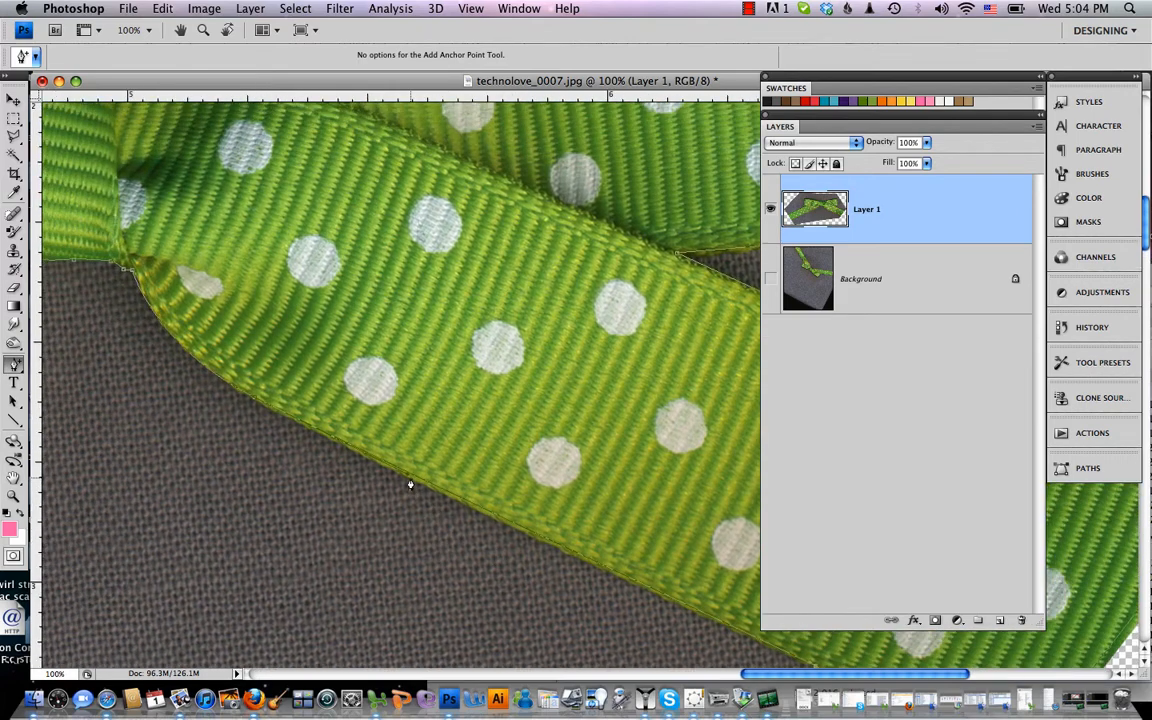
Add an anchor on the right tail's lower curve, nudge it onto the ribbon, and adjust the corner anchor beside the knot
key("super+equal")
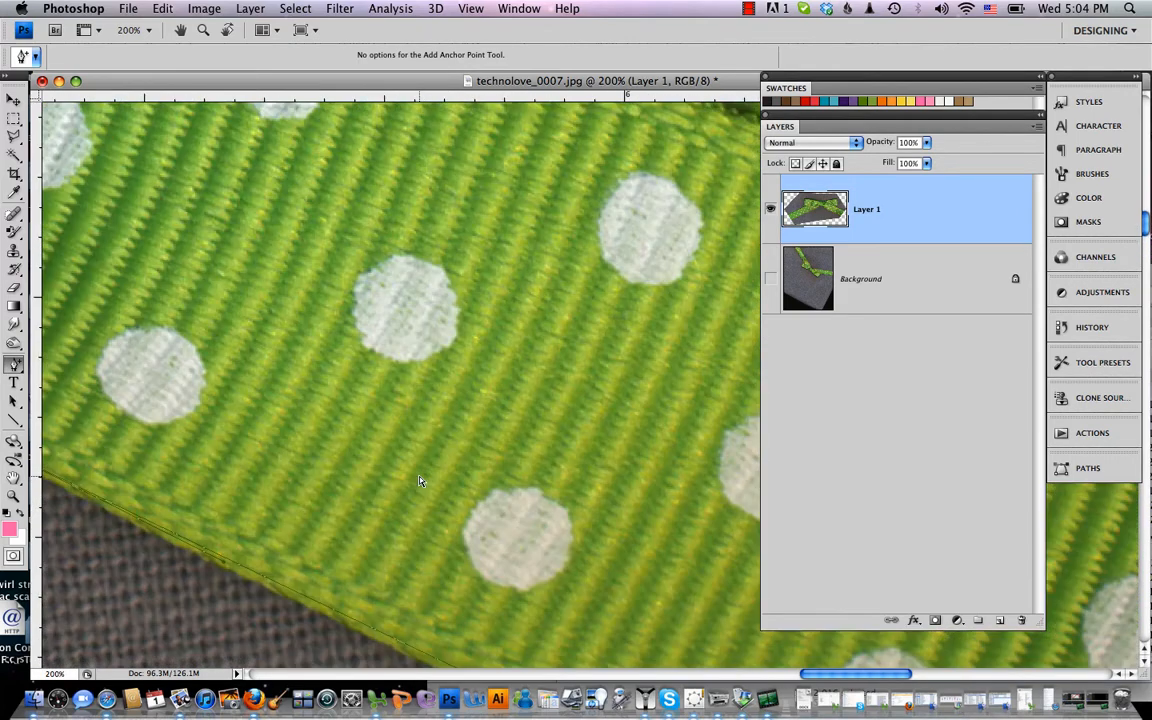
scroll(420, 481, "down", 10)
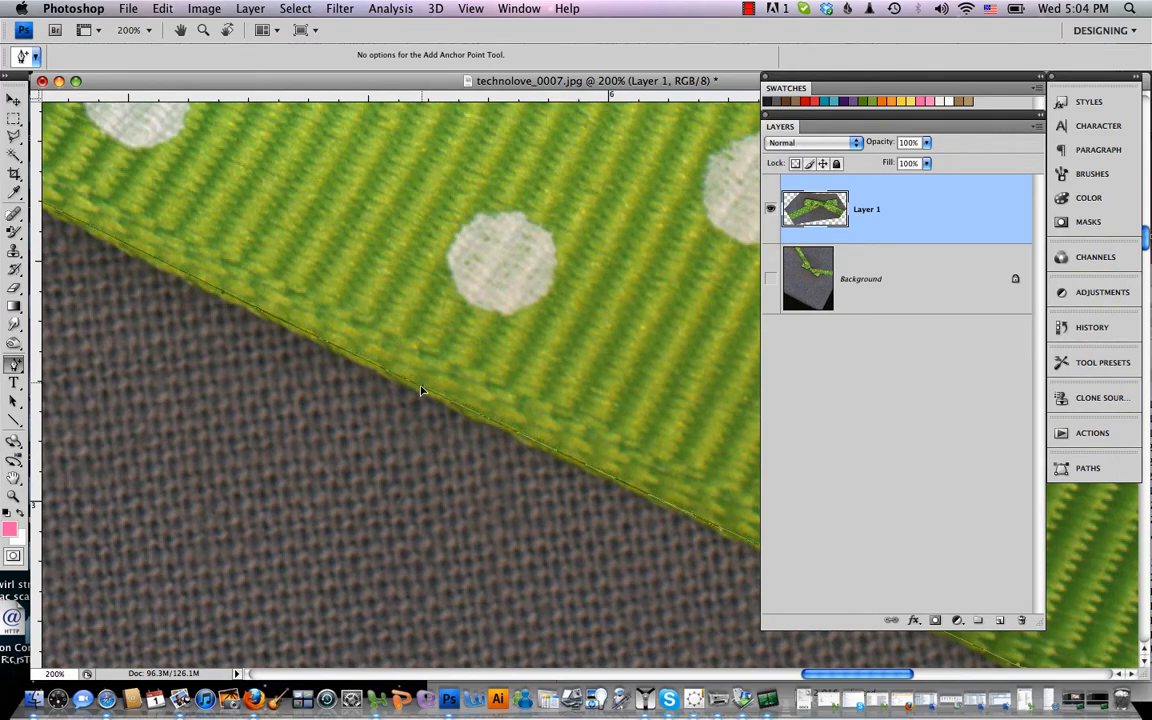
scroll(421, 390, "left", 4)
scroll(421, 390, "up", 2)
scroll(421, 392, "up", 4)
scroll(421, 392, "left", 3)
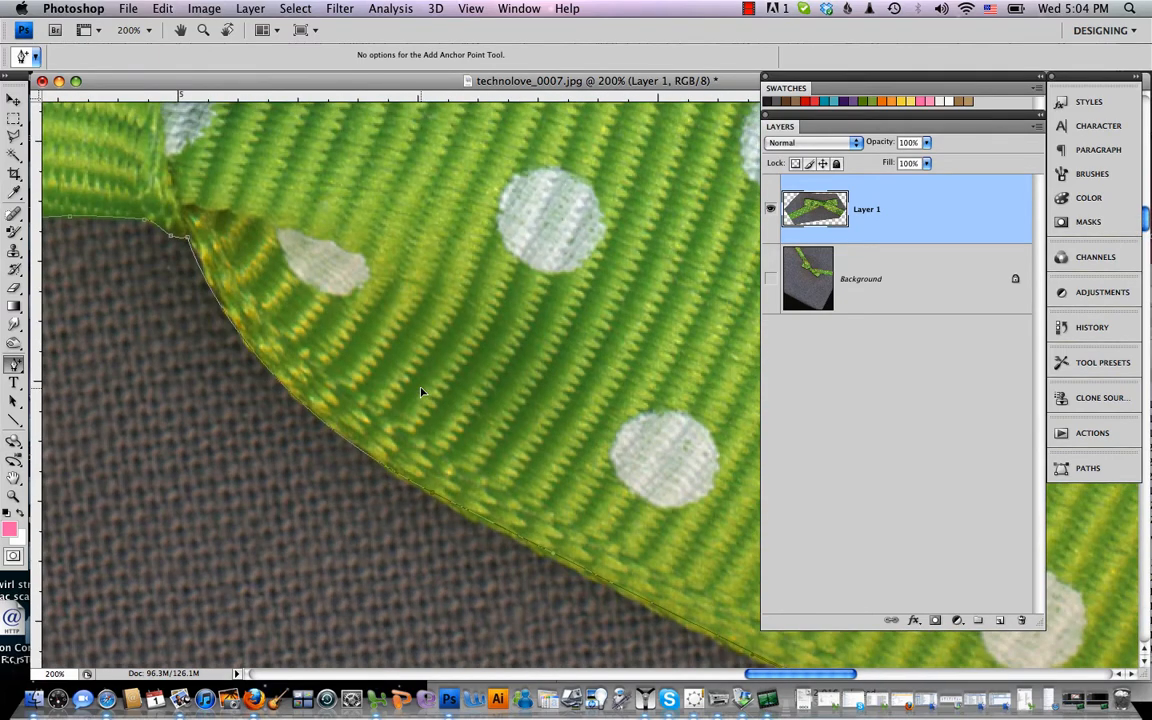
left_click(362, 458)
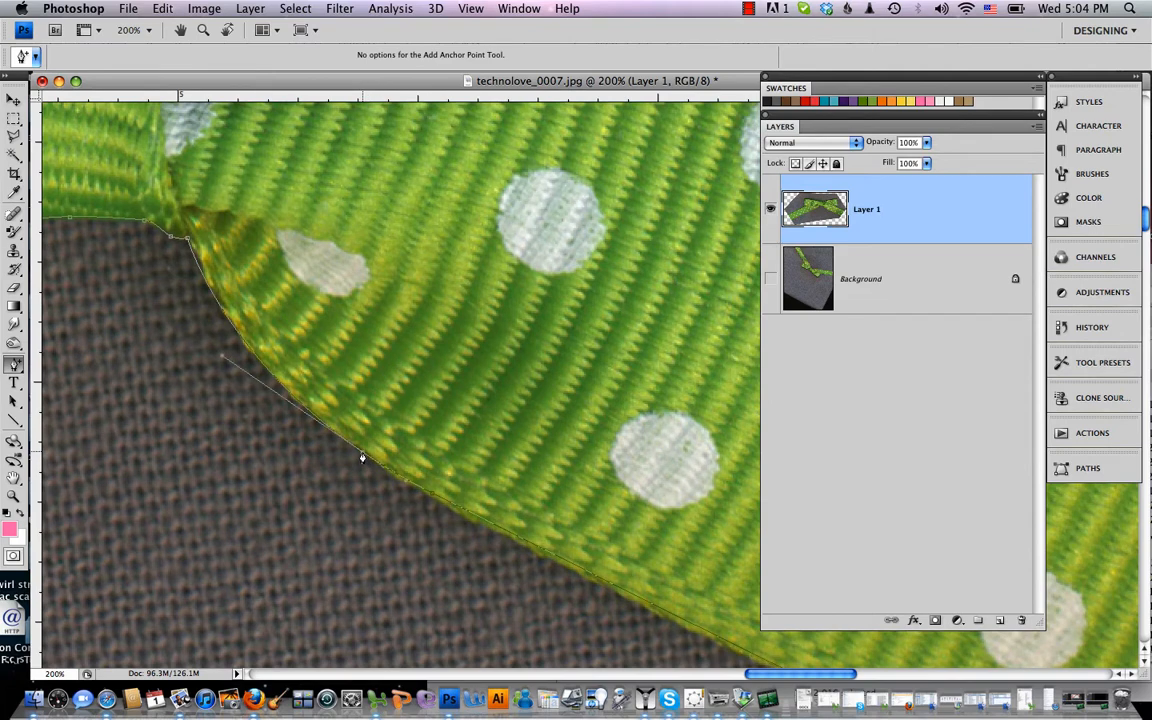
left_click_drag(362, 458, 363, 450)
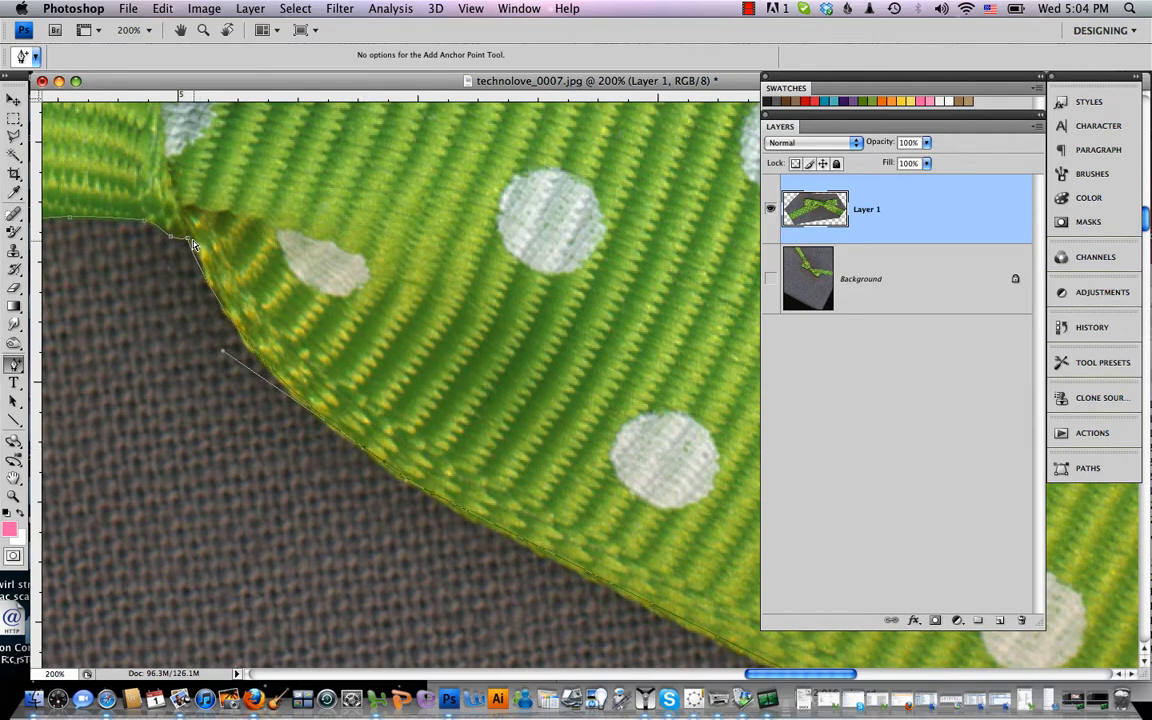
left_click_drag(188, 239, 192, 234)
Move the corner anchor between the right tail's upper edge and the right loop deeper into the notch where the ribbons meet
scroll(353, 227, "right", 10)
scroll(353, 227, "down", 3)
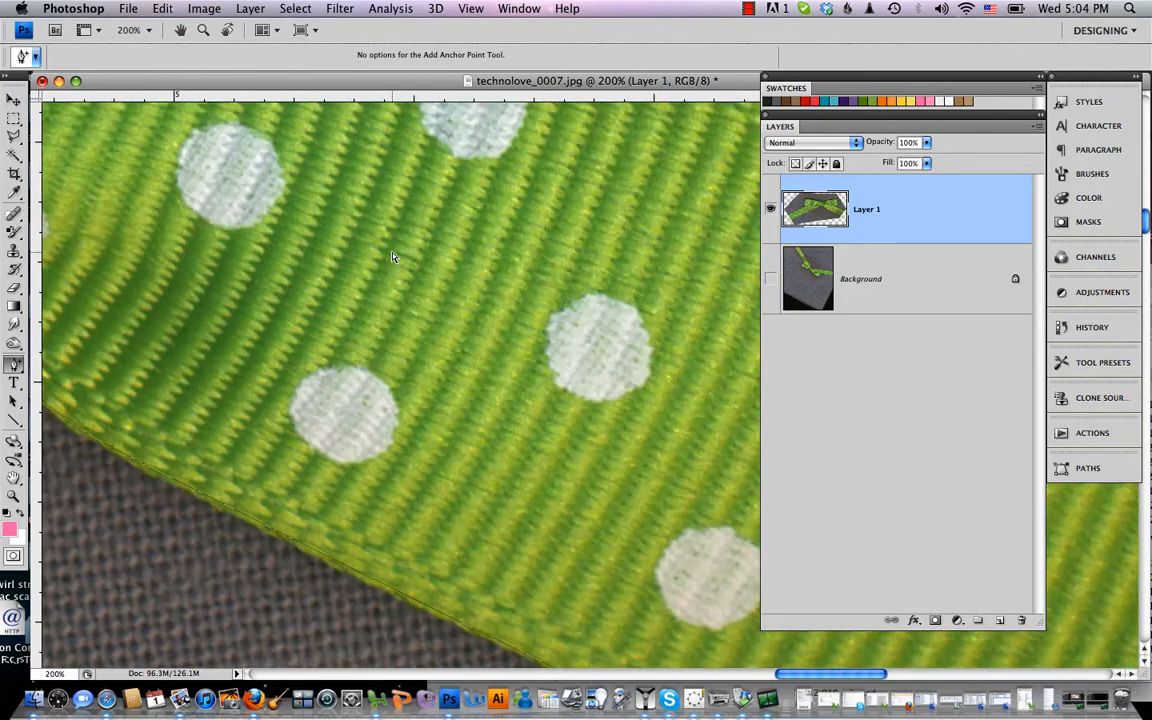
scroll(393, 257, "up", 5)
scroll(393, 257, "left", 5)
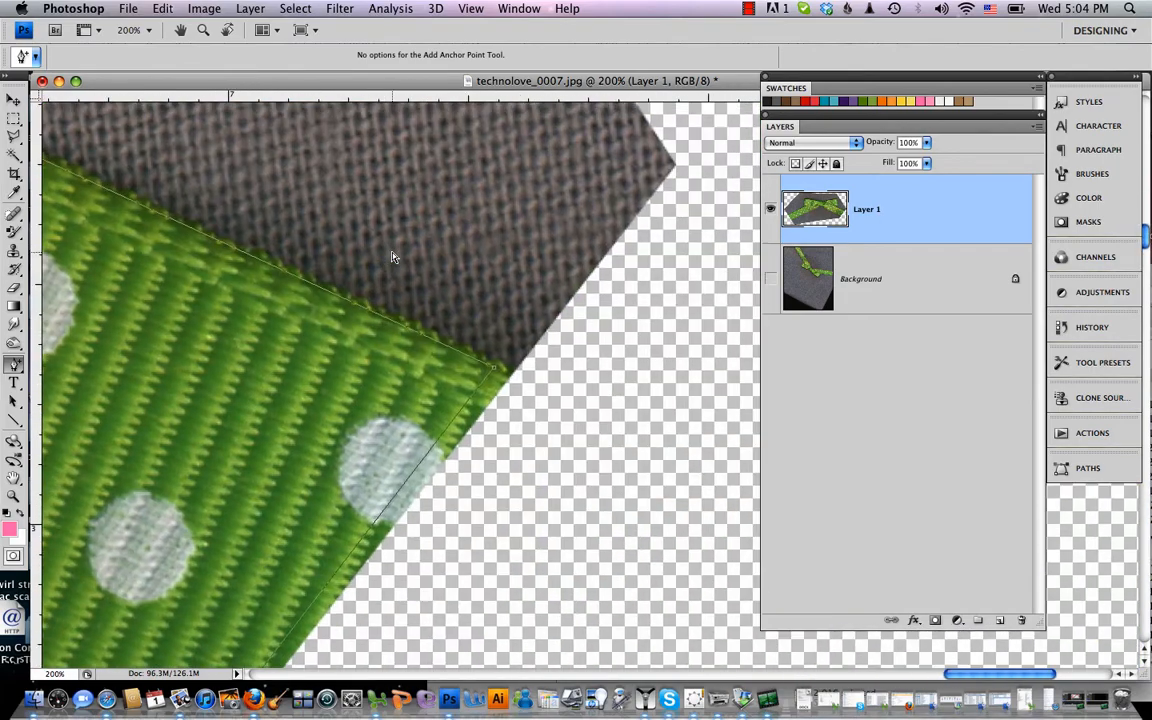
scroll(393, 257, "up", 3)
scroll(393, 257, "left", 5)
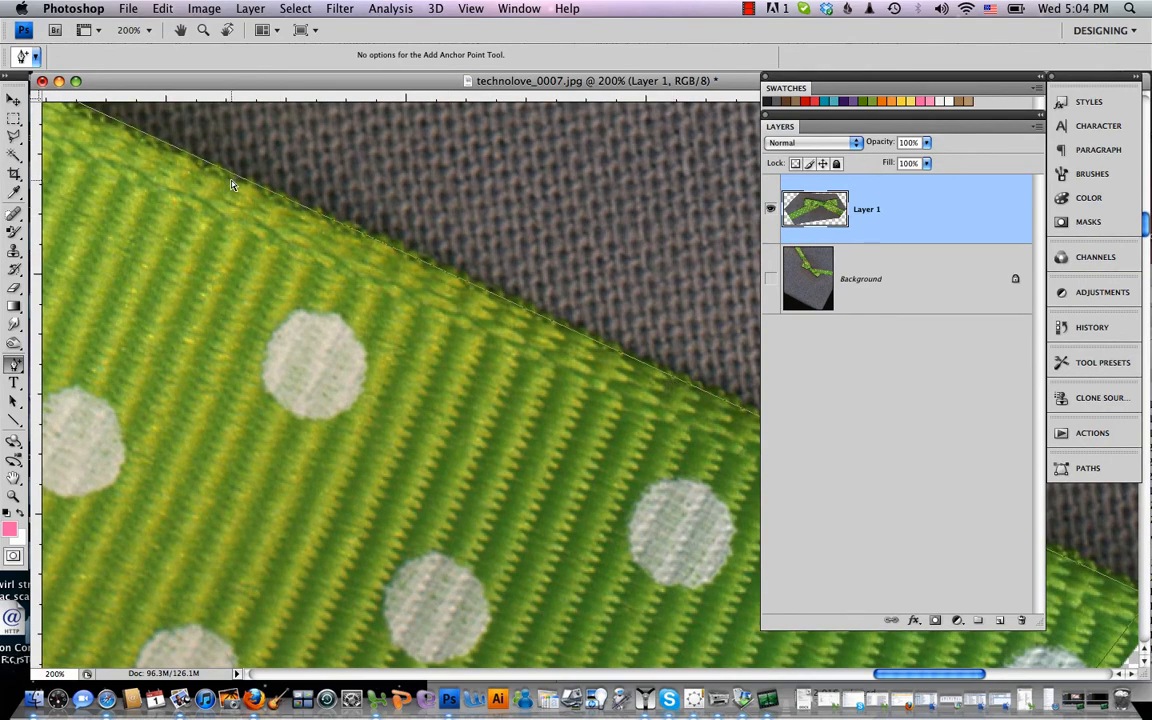
scroll(231, 185, "up", 3)
scroll(231, 185, "left", 4)
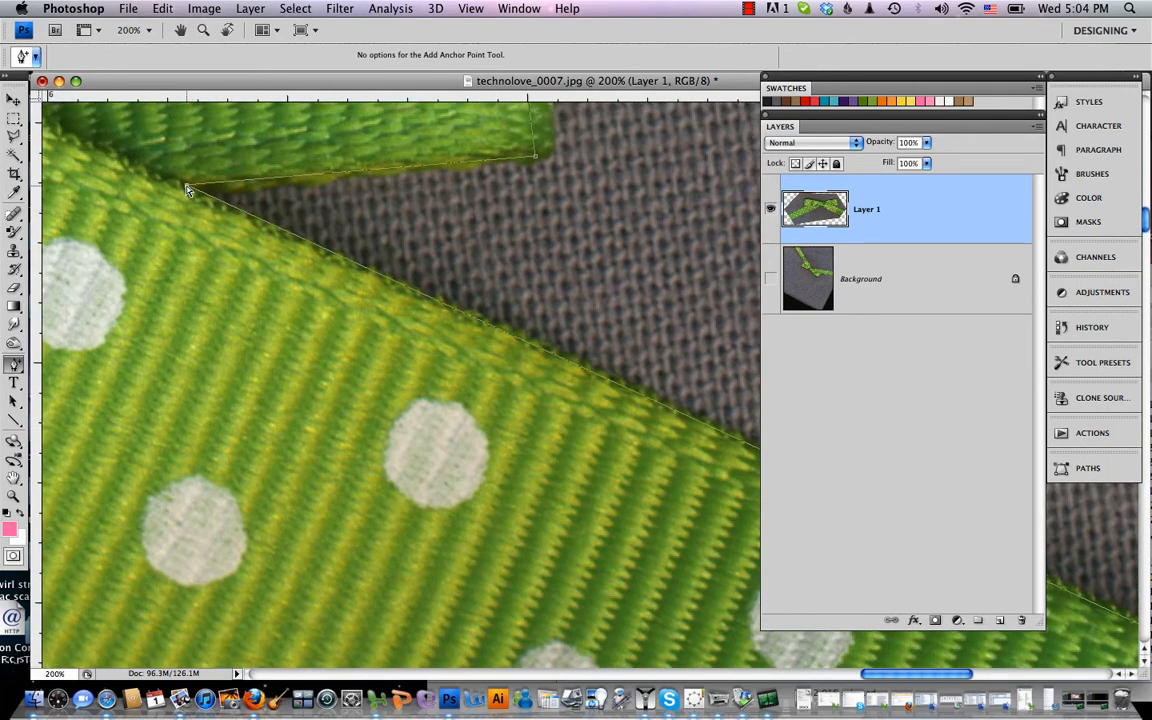
left_click_drag(185, 190, 160, 185)
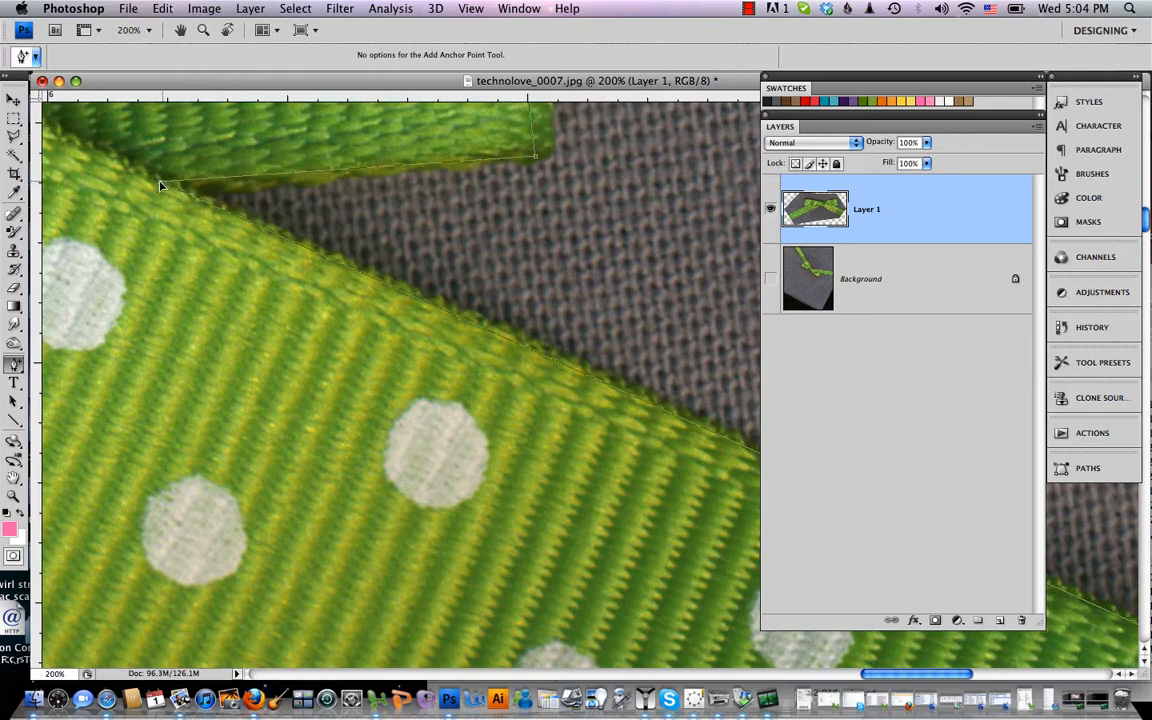
Fit the path to the right loop's outer end by moving the lower corner anchor outward and adding an anchor near the upper corner
scroll(425, 188, "up", 5)
scroll(425, 188, "right", 5)
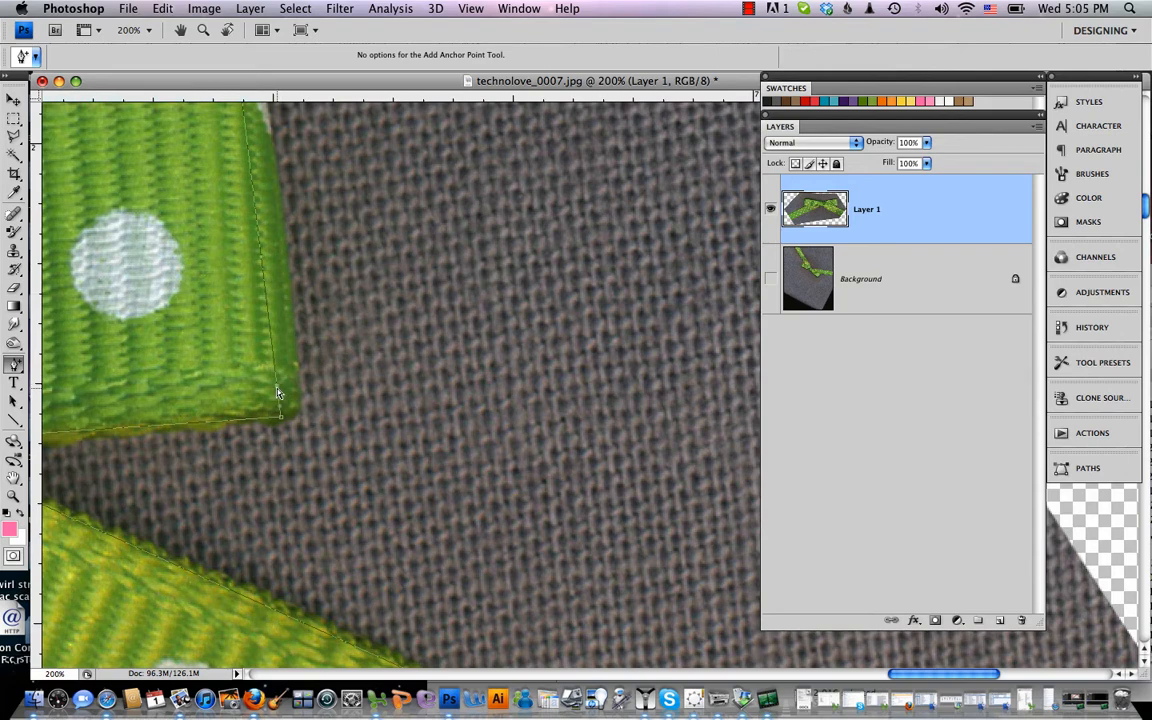
left_click_drag(277, 390, 298, 402)
scroll(298, 400, "up", 5)
scroll(298, 400, "right", 3)
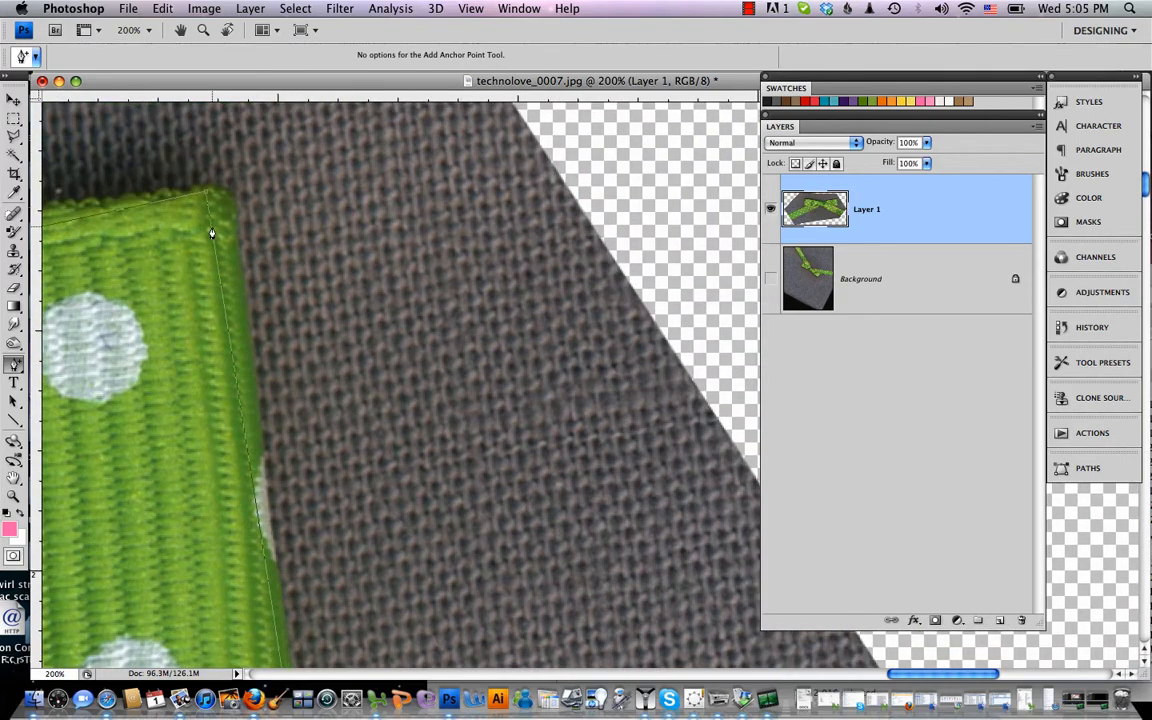
left_click_drag(212, 233, 236, 213)
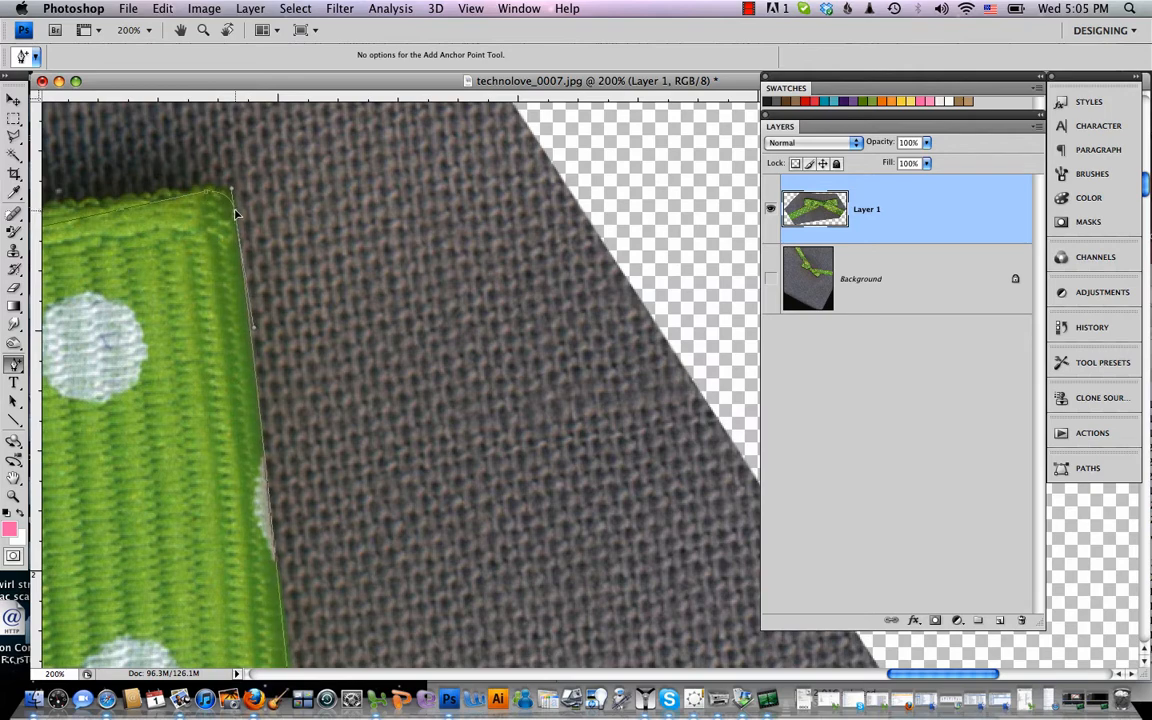
scroll(321, 425, "down", 5)
scroll(321, 425, "left", 2)
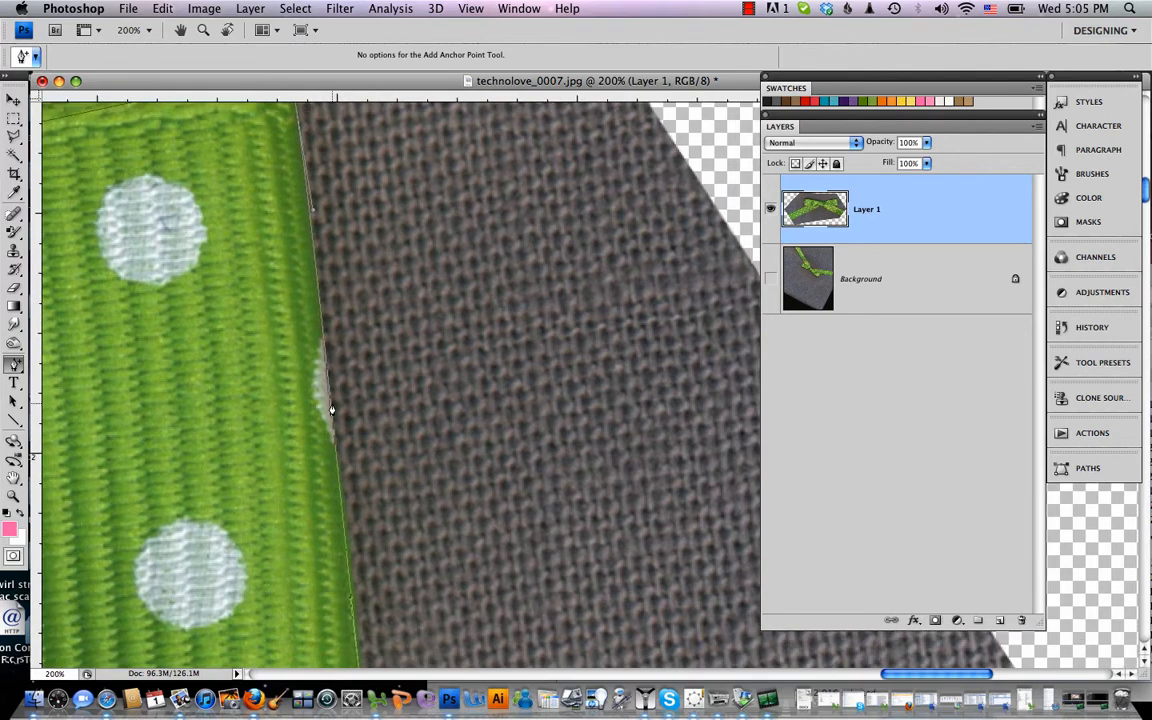
scroll(328, 406, "down", 1)
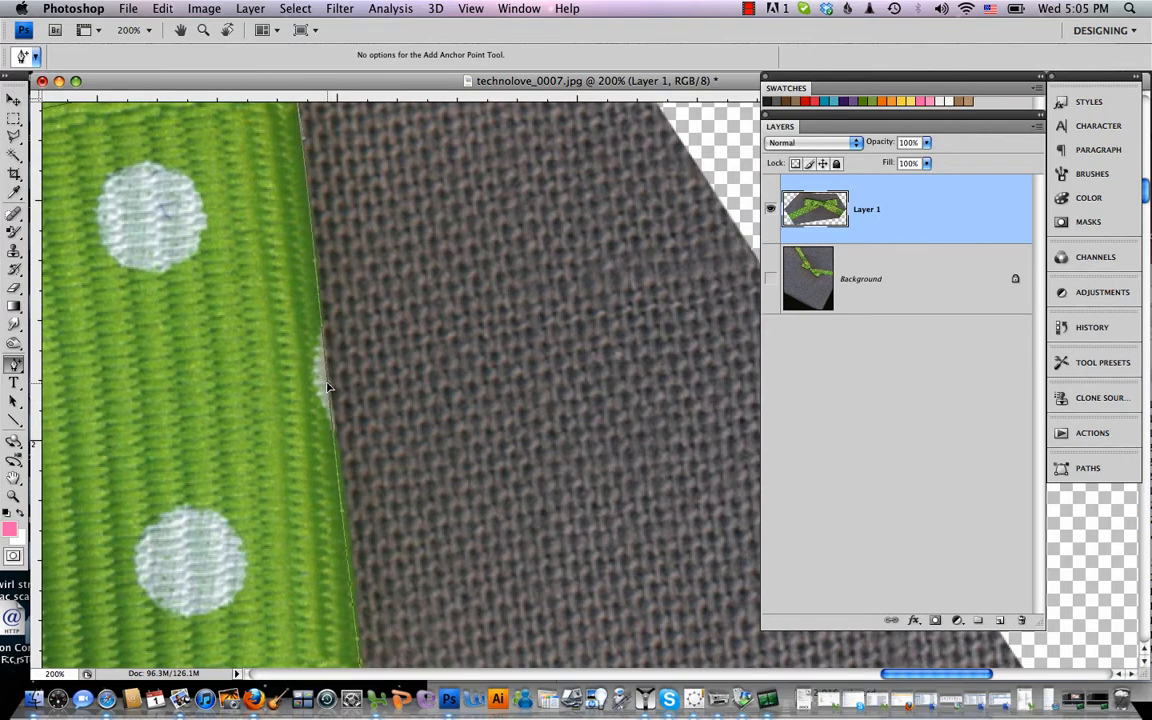
Add an anchor on the right loop's top edge, pull it up to the ribbon's border, and shorten both direction handles
scroll(310, 365, "up", 10)
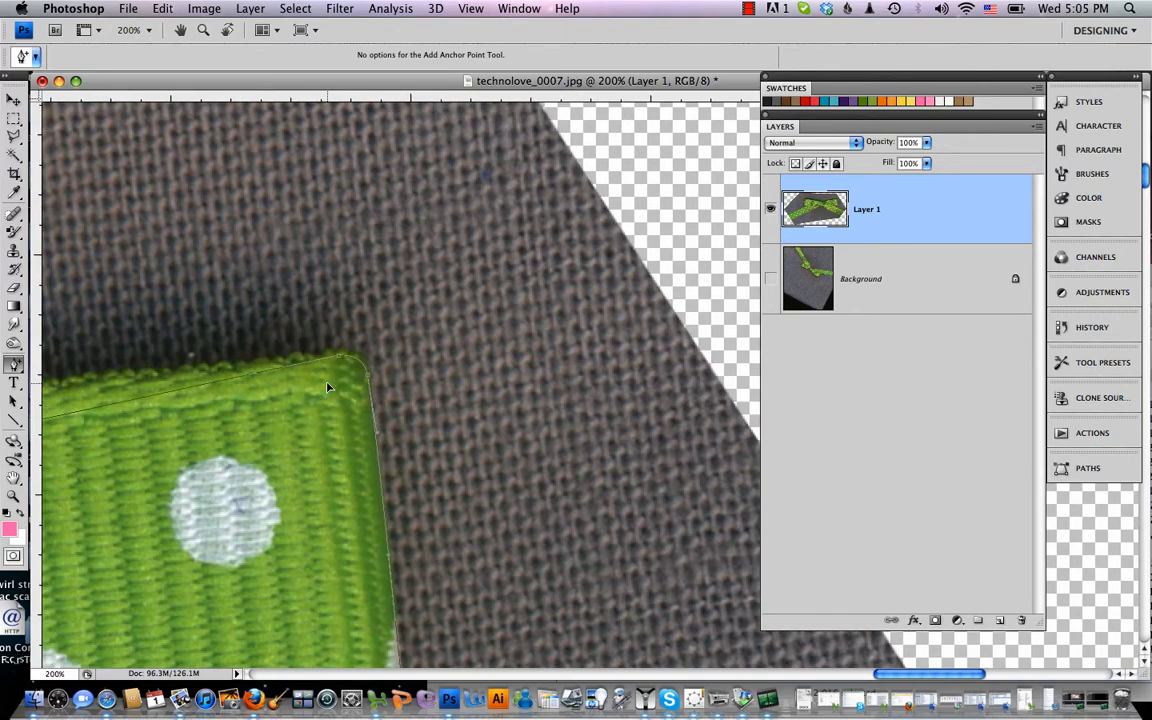
scroll(220, 370, "left", 8)
scroll(234, 393, "left", 6)
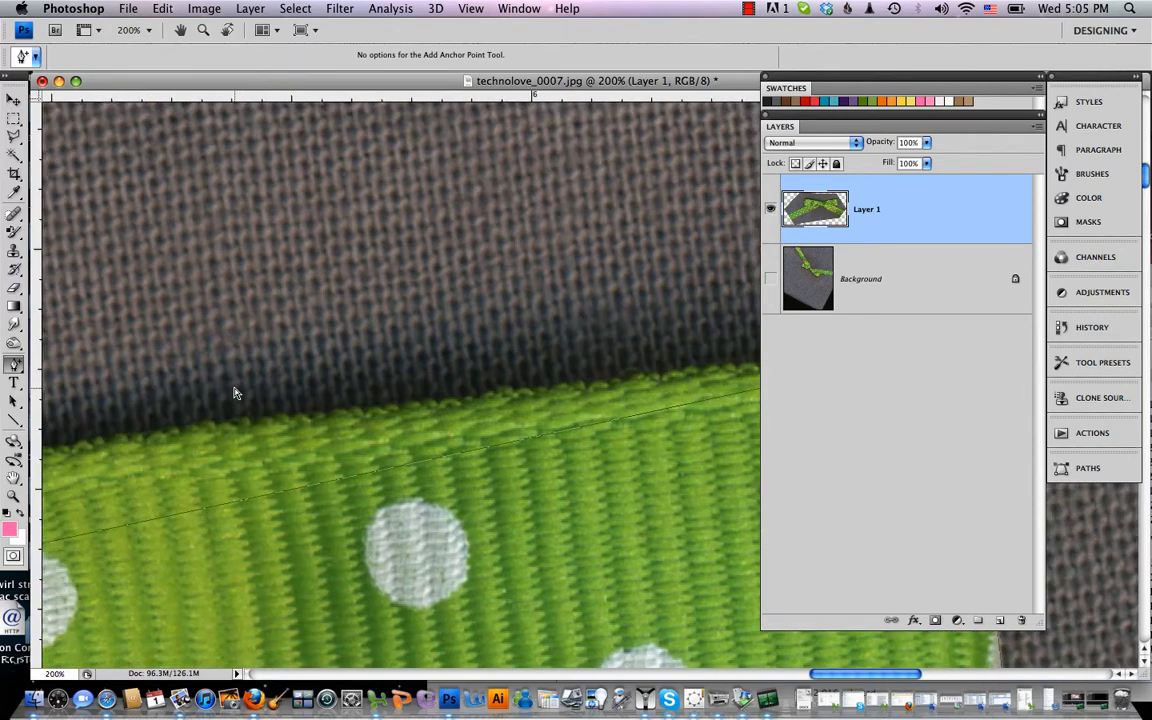
key("super+minus")
scroll(234, 393, "down", 2)
scroll(234, 393, "right", 2)
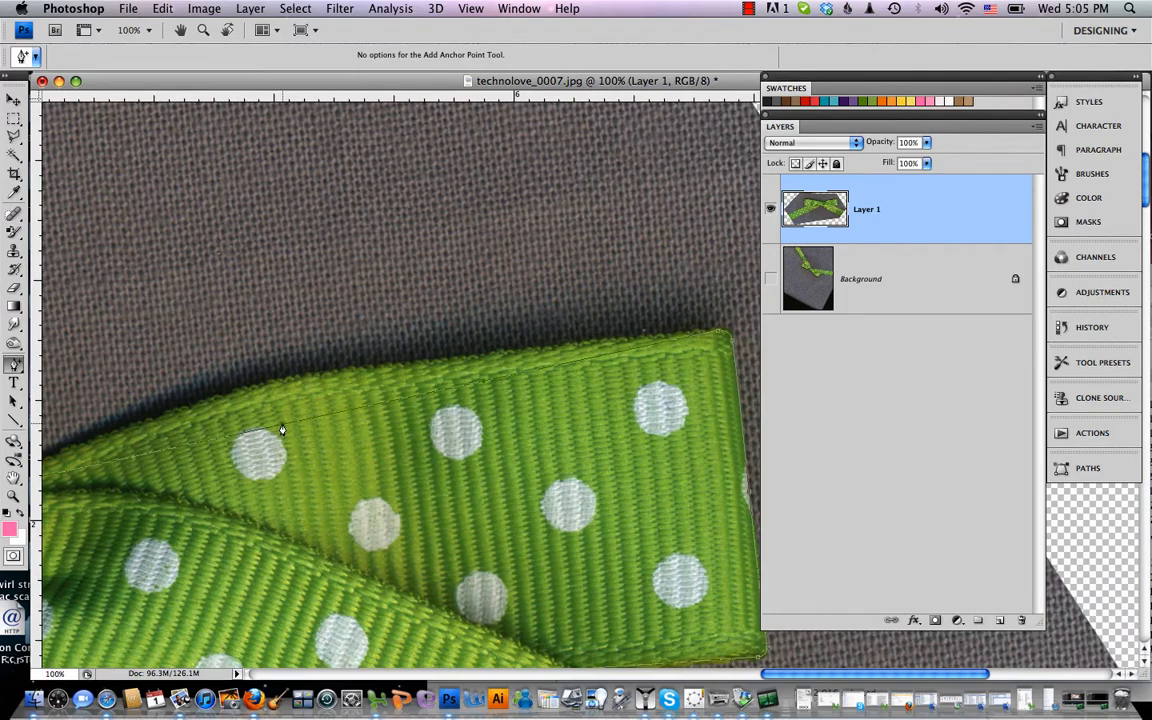
left_click_drag(283, 428, 267, 392)
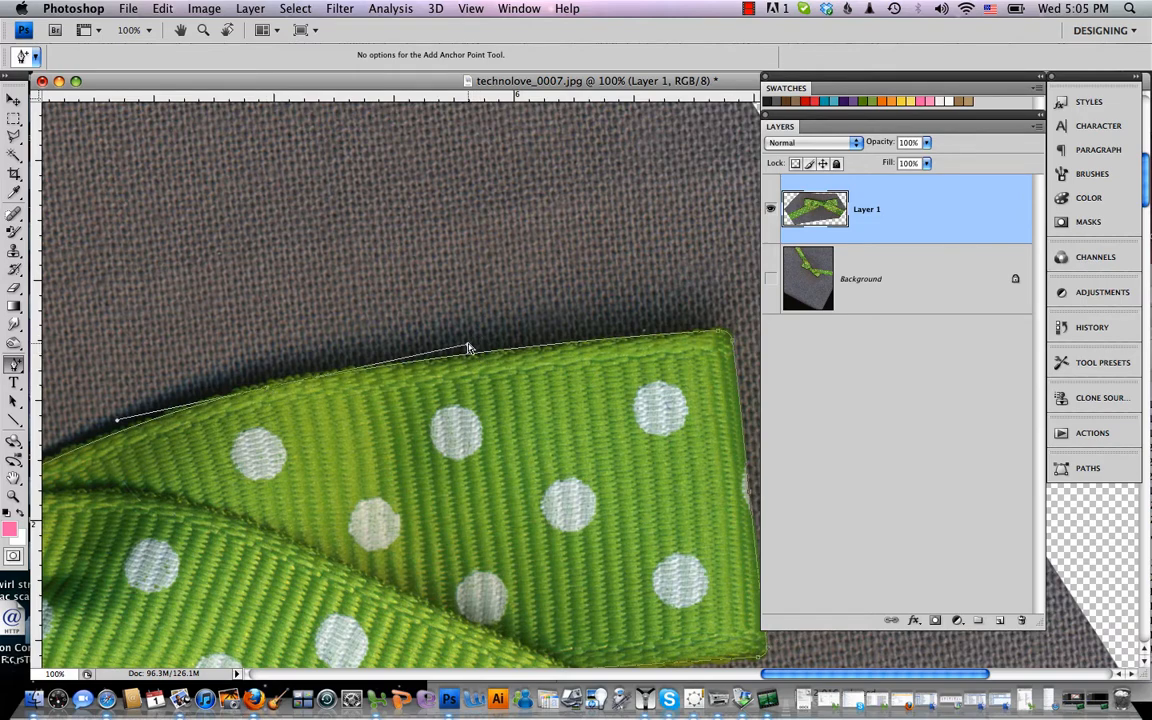
left_click_drag(467, 344, 420, 361)
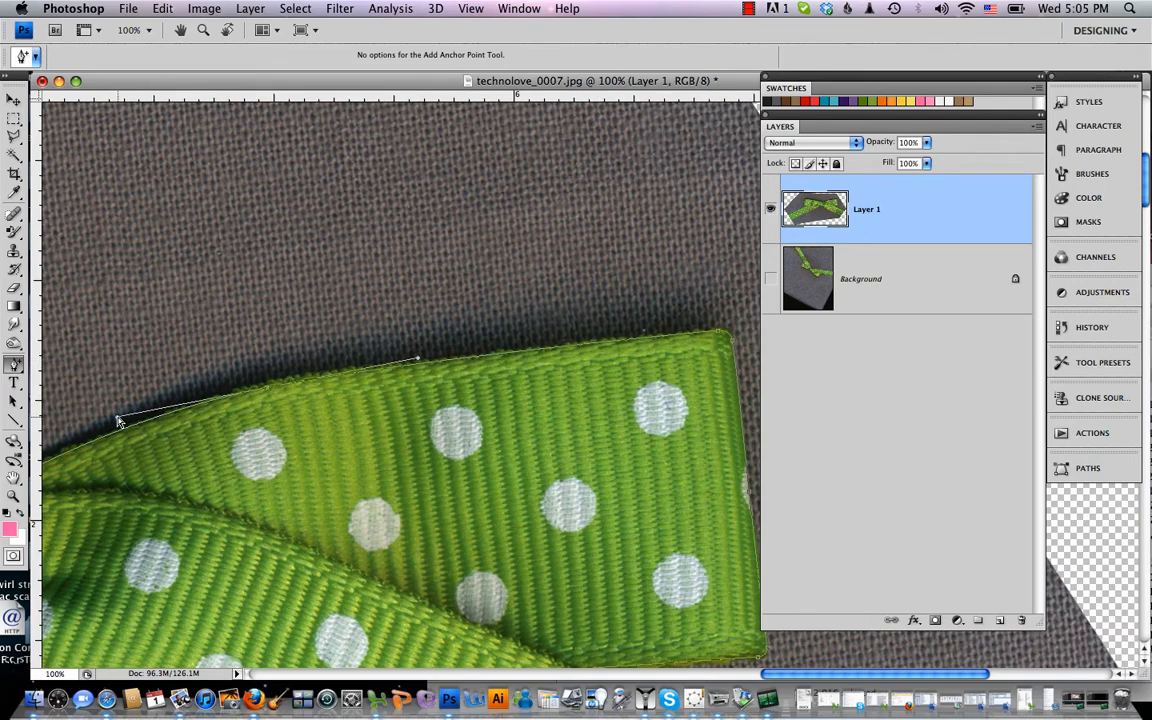
left_click_drag(118, 418, 157, 406)
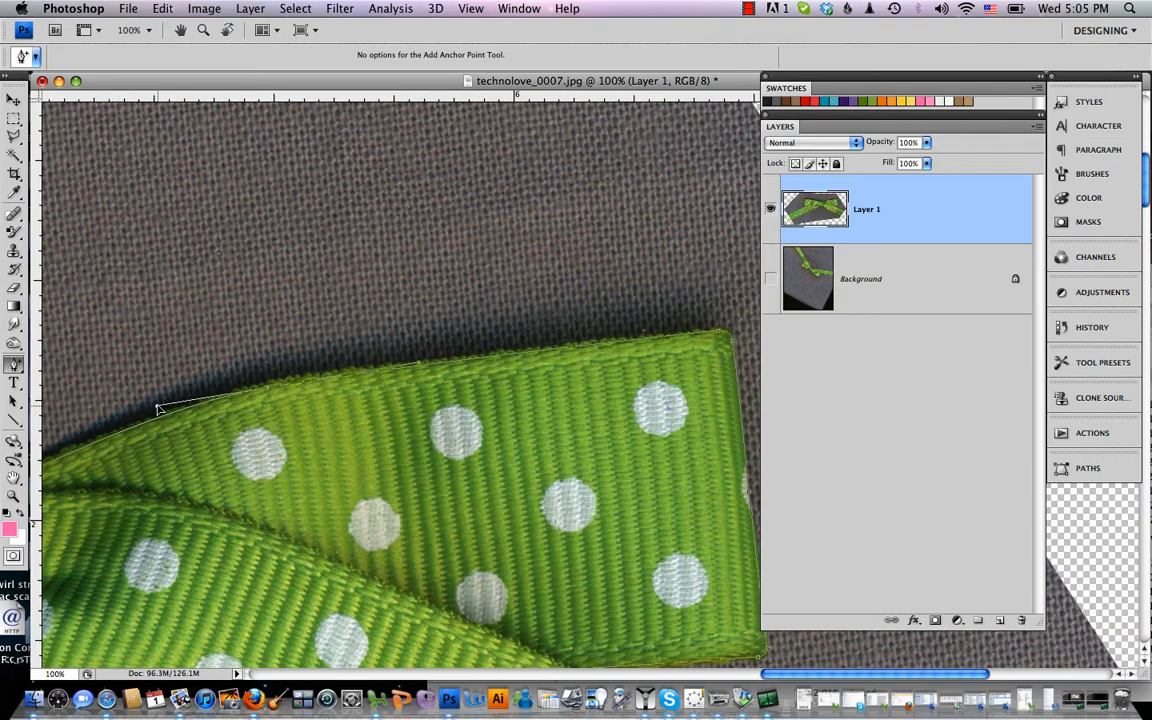
Nudge the top-edge anchor of the right loop so the curve follows the ribbon's border more closely
key("super+plus")
scroll(158, 410, "right", 5)
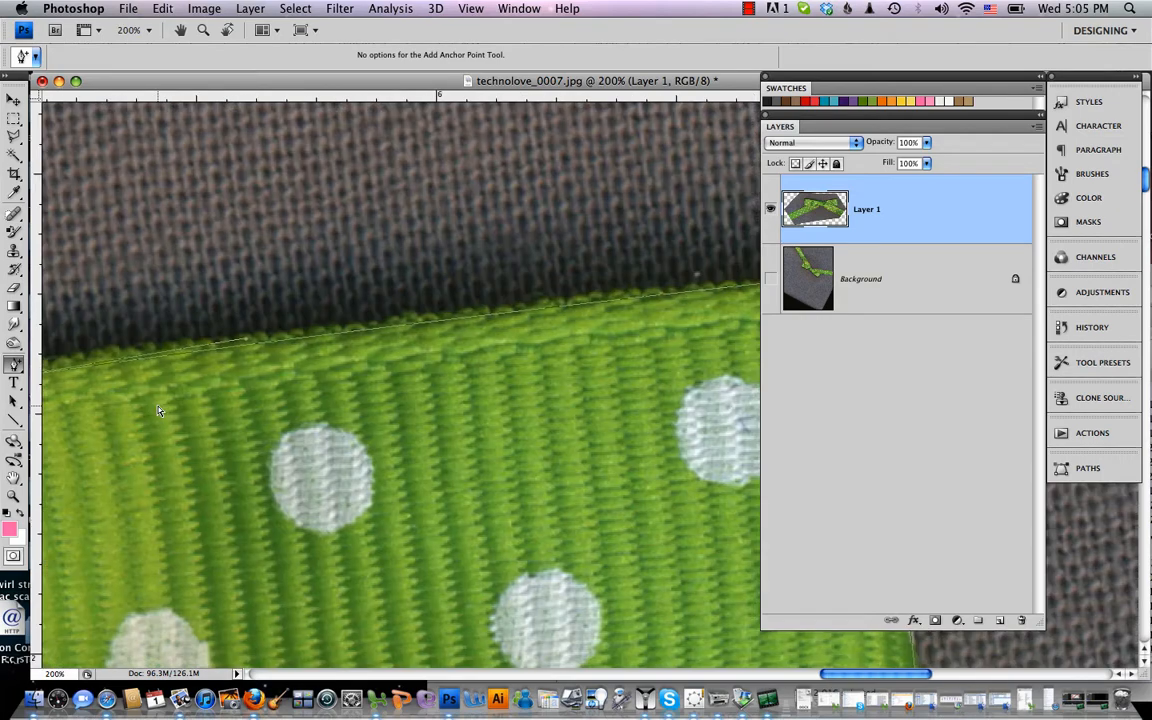
scroll(158, 410, "right", 2)
scroll(421, 331, "left", 10)
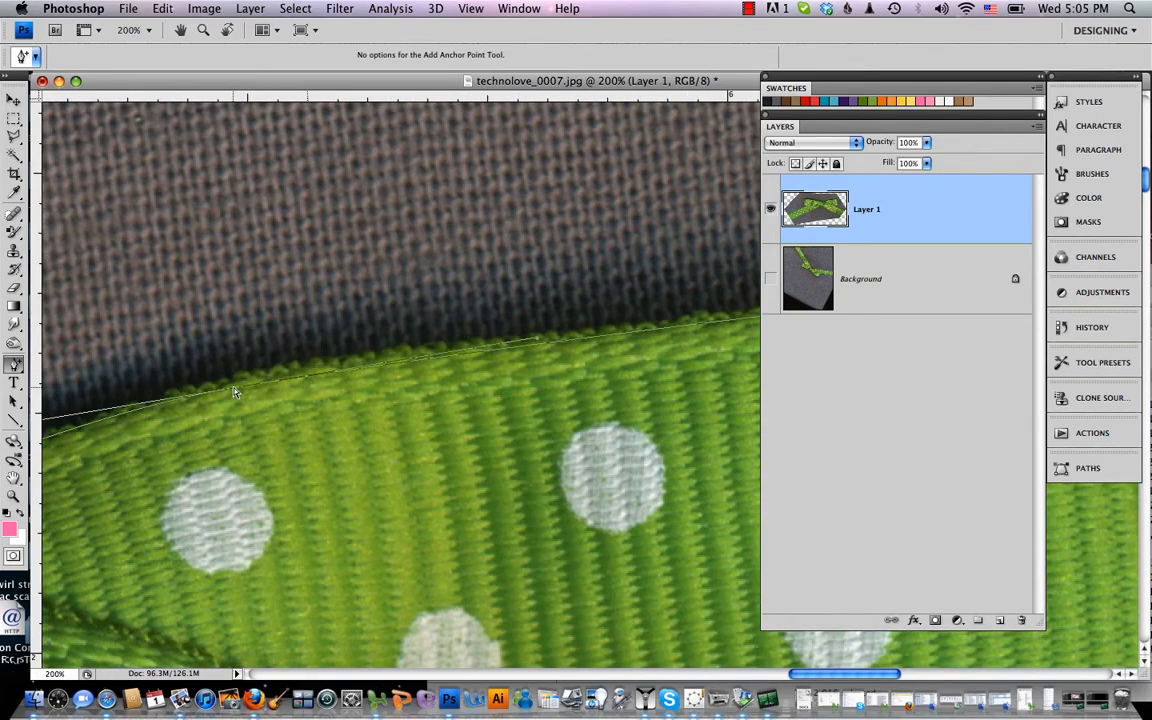
left_click_drag(235, 388, 261, 380)
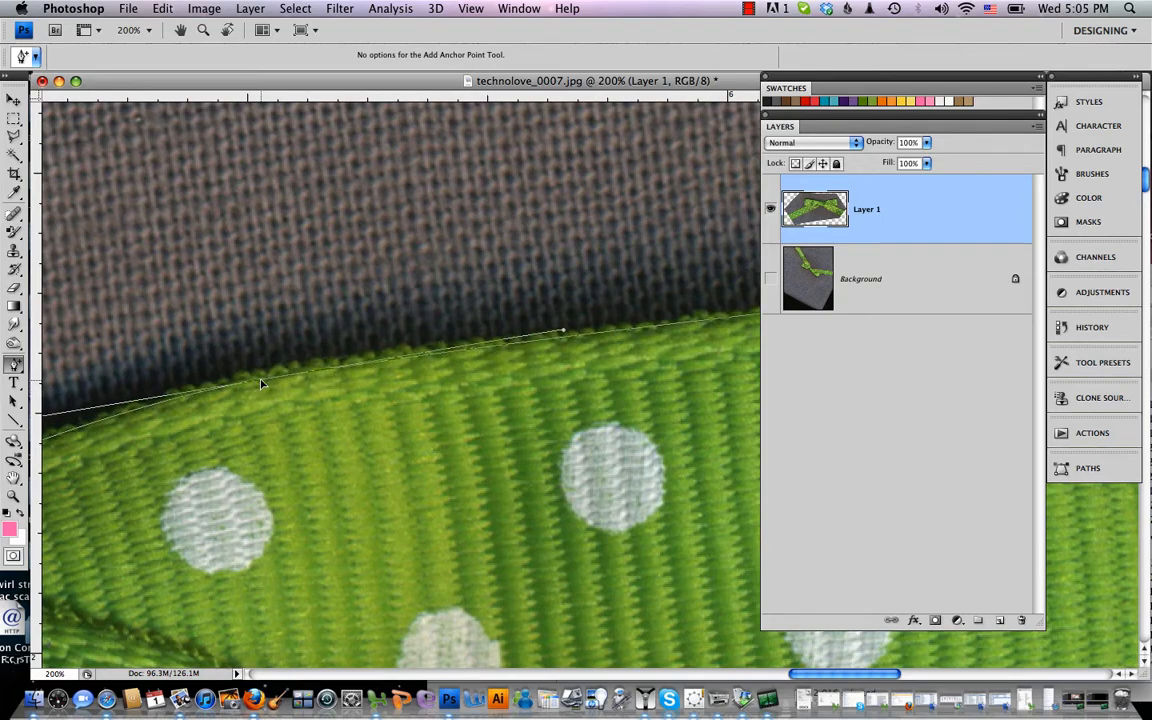
Add an anchor on the right loop's top edge near the knot, fit it to the border, and nudge the adjacent corner anchor
scroll(261, 383, "left", 5)
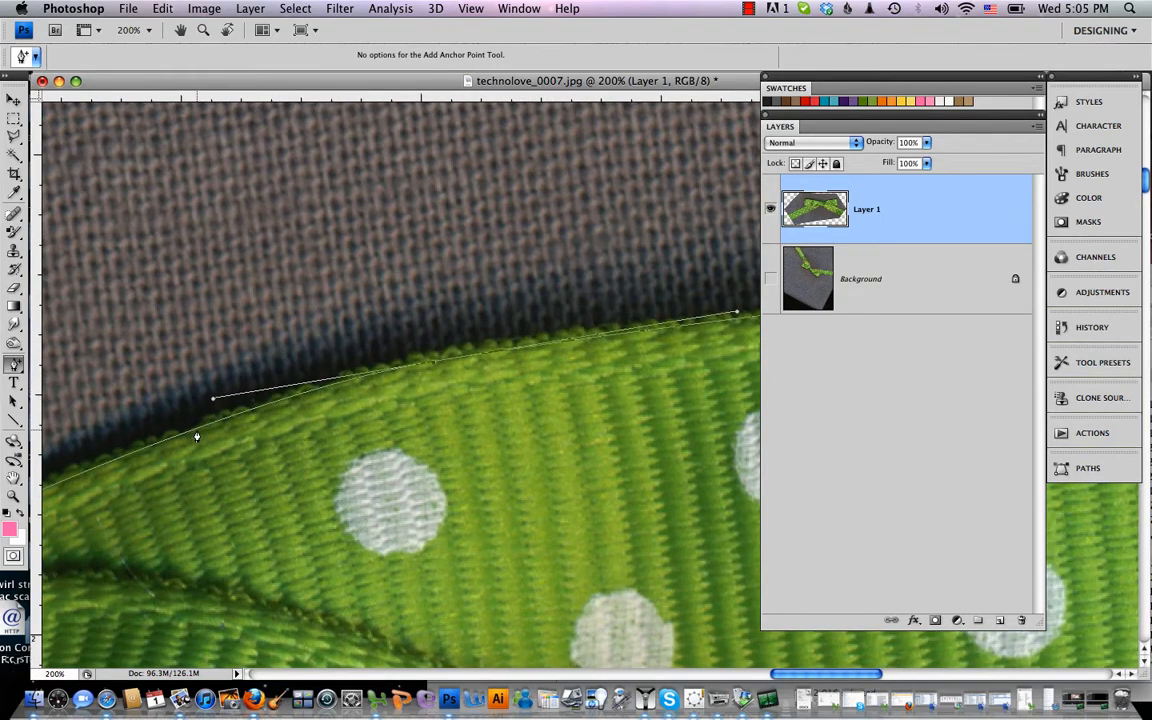
scroll(197, 437, "left", 5)
scroll(197, 437, "down", 4)
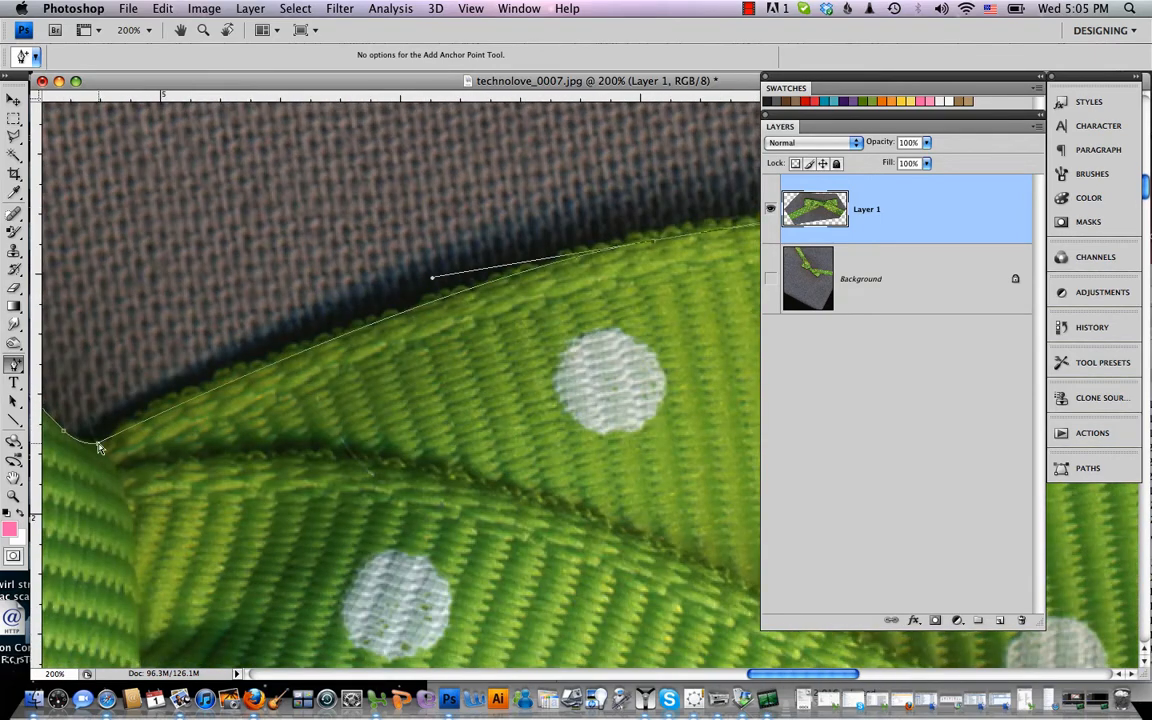
left_click(219, 393)
left_click_drag(221, 392, 217, 386)
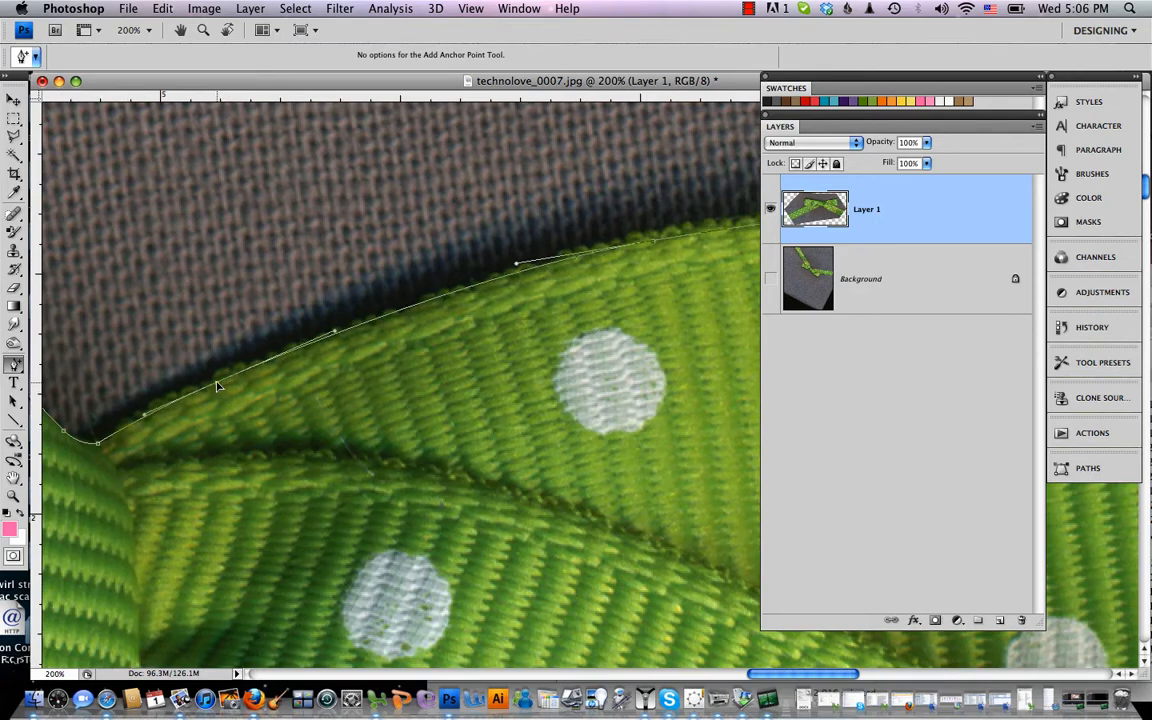
left_click(98, 444)
left_click_drag(98, 446, 100, 448)
Convert the finished bow path into a new anti-aliased selection with a feather radius of 0 pixels
key("super+minus")
key("super+minus")
key("super+minus")
key("super+minus")
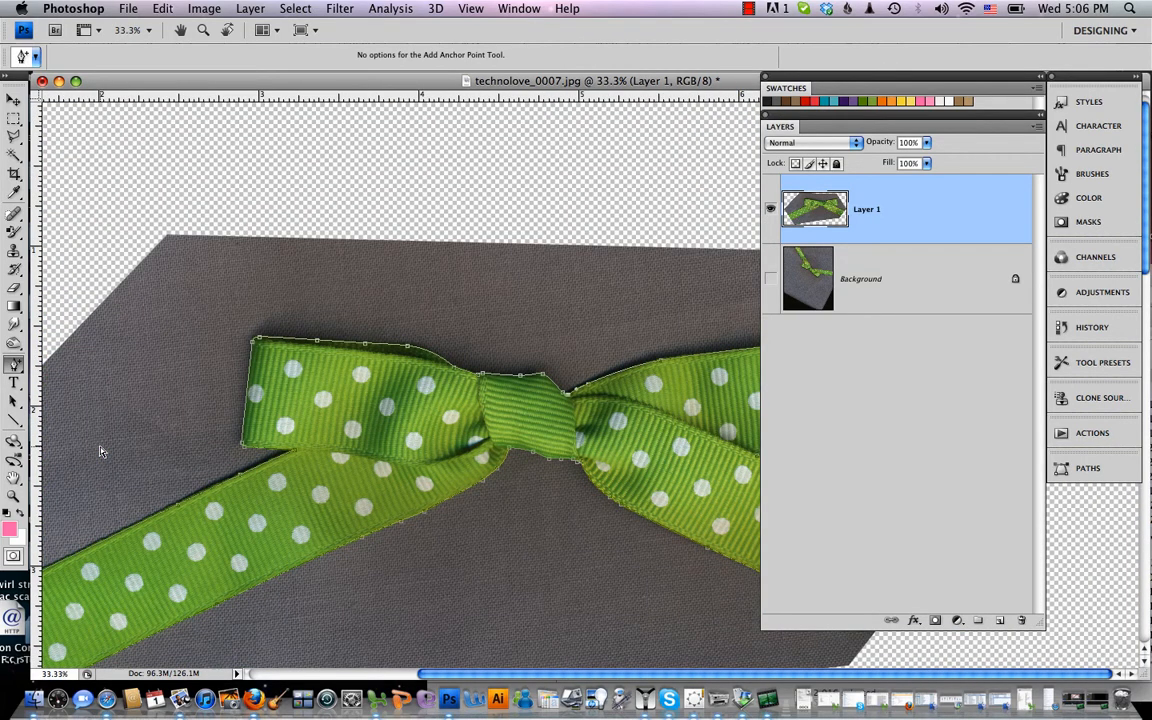
key("super+minus")
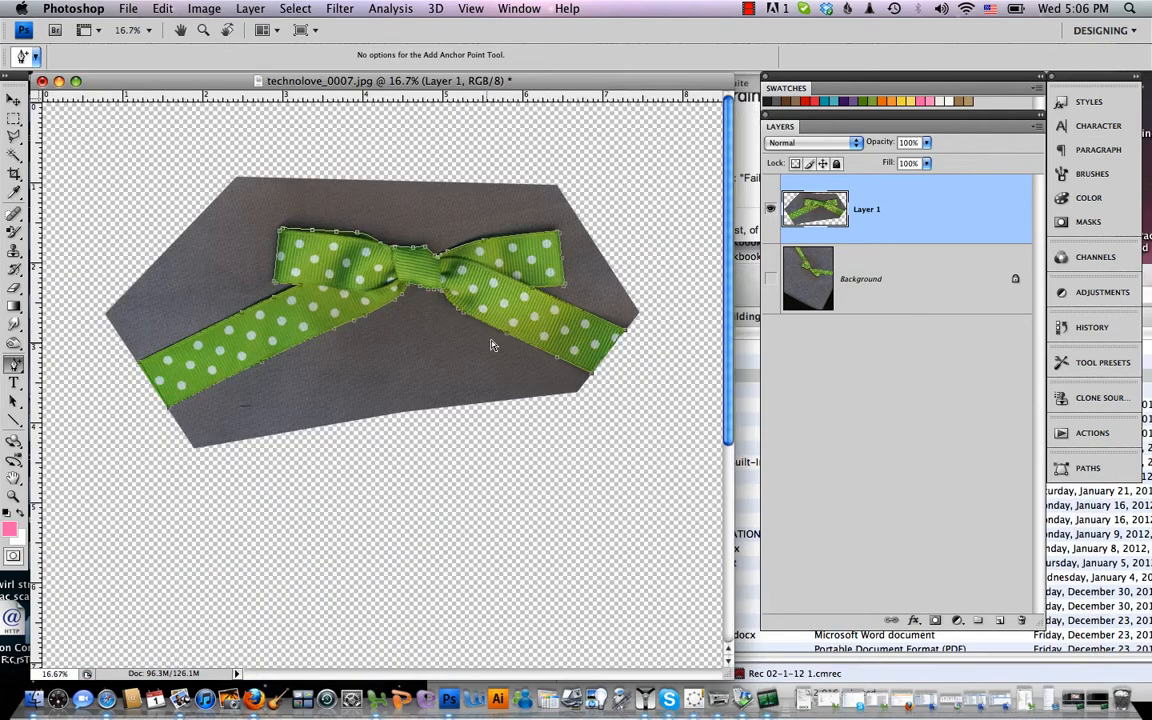
right_click(381, 270)
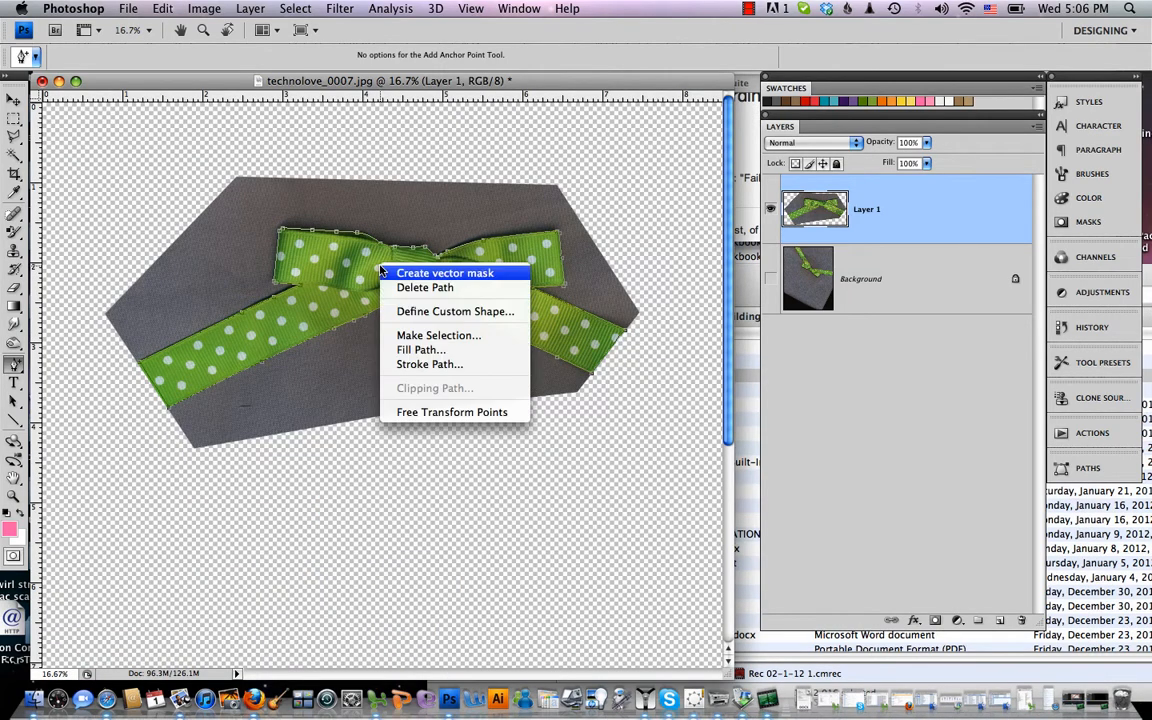
left_click(418, 337)
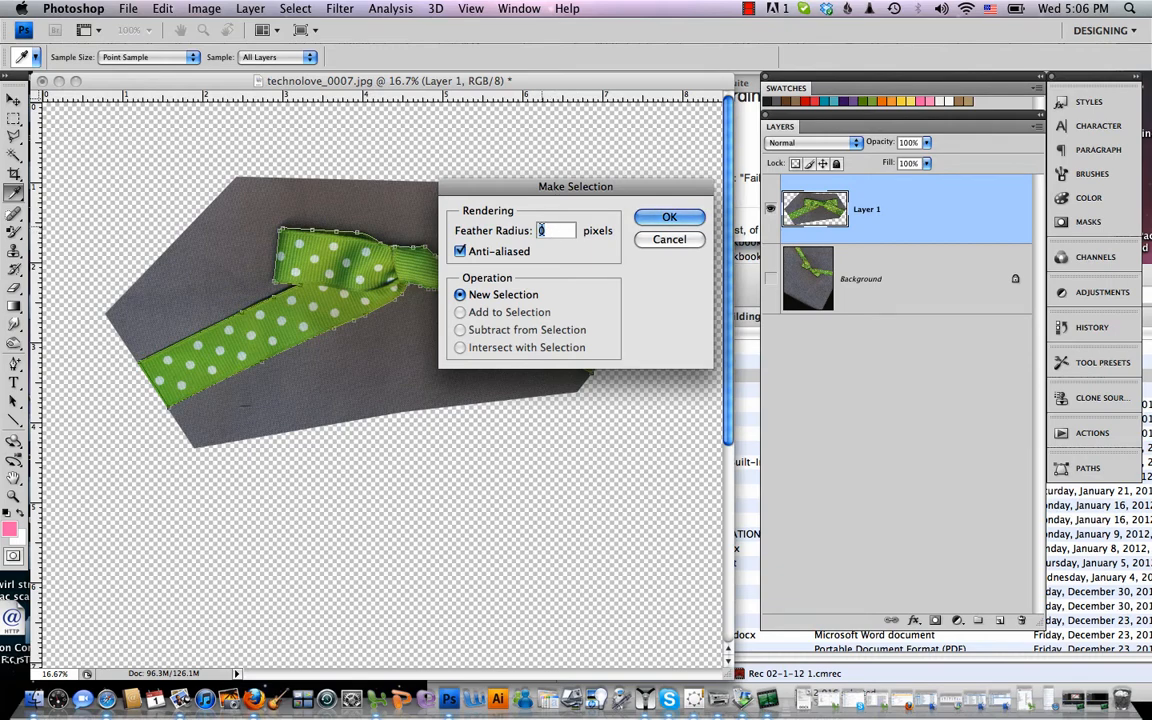
left_click(672, 217)
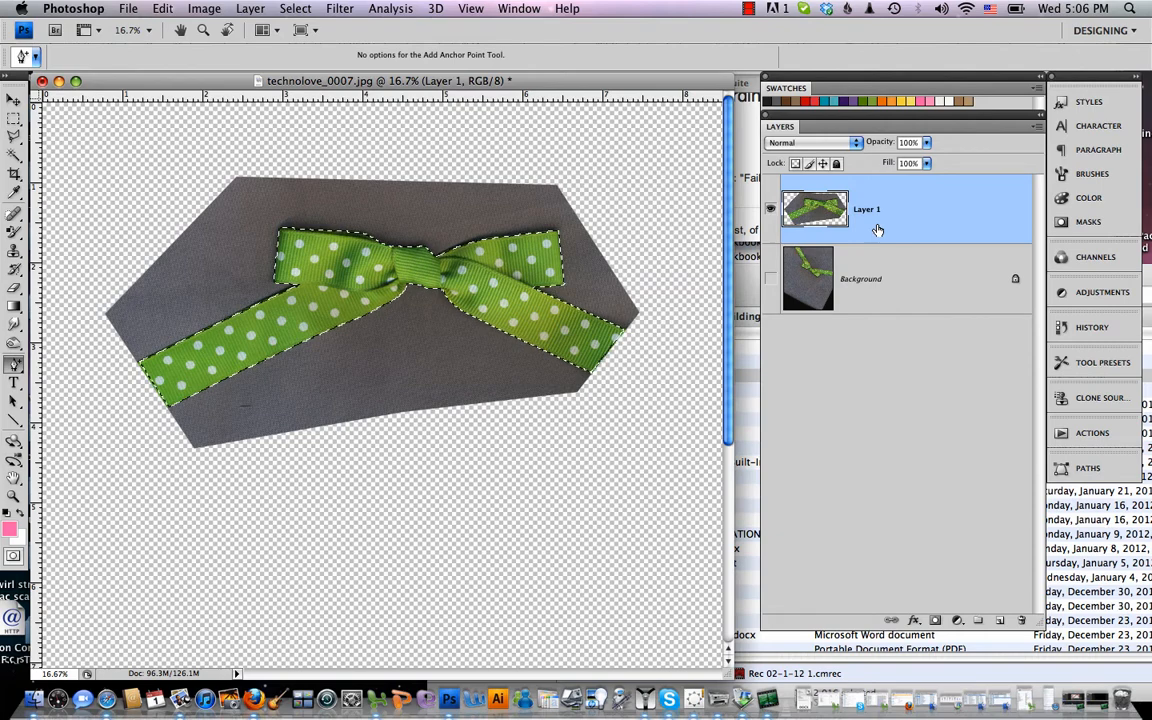
Copy the selected bow onto its own new layer and hide Layer 1
key("super+j")
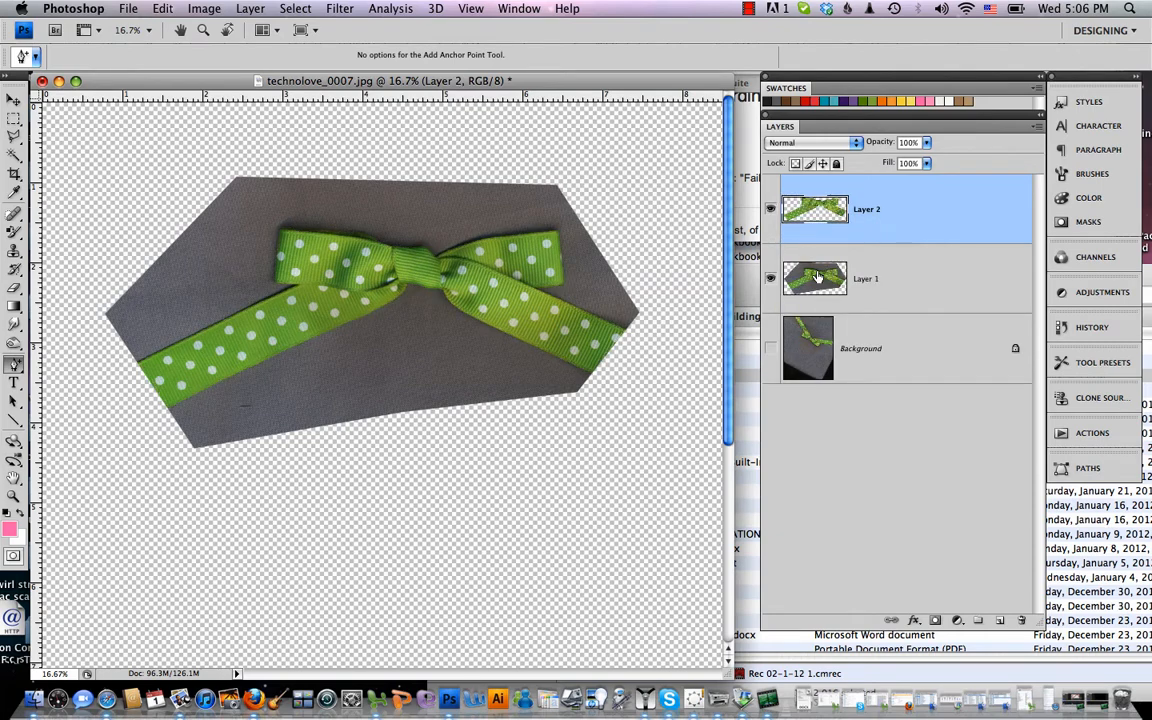
left_click(771, 281)
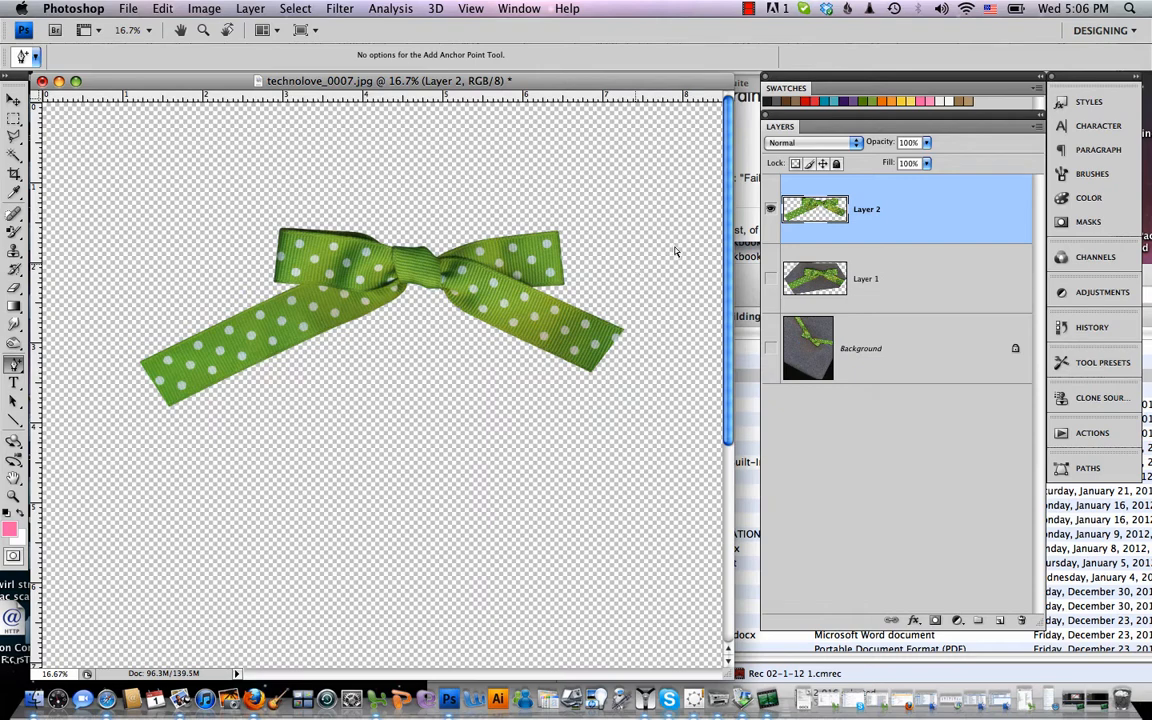
Apply a 3 px outside Stroke layer style in red (f40a0a) to the extracted bow on Layer 2
double_click(891, 224)
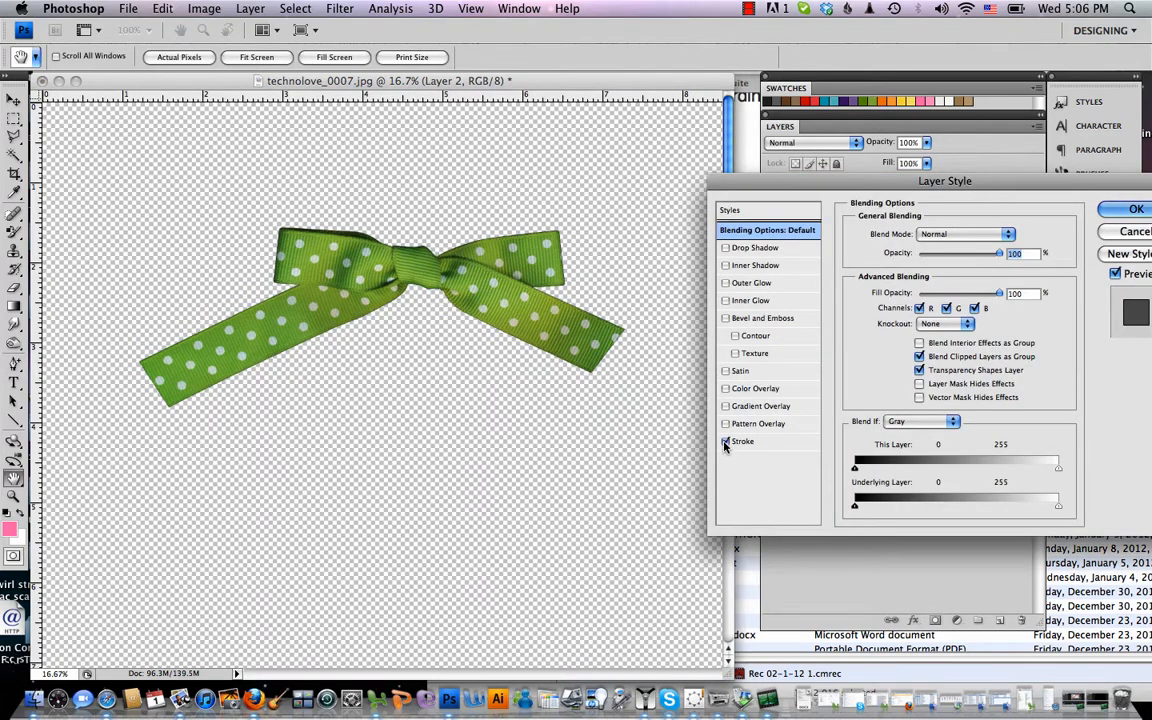
left_click(736, 442)
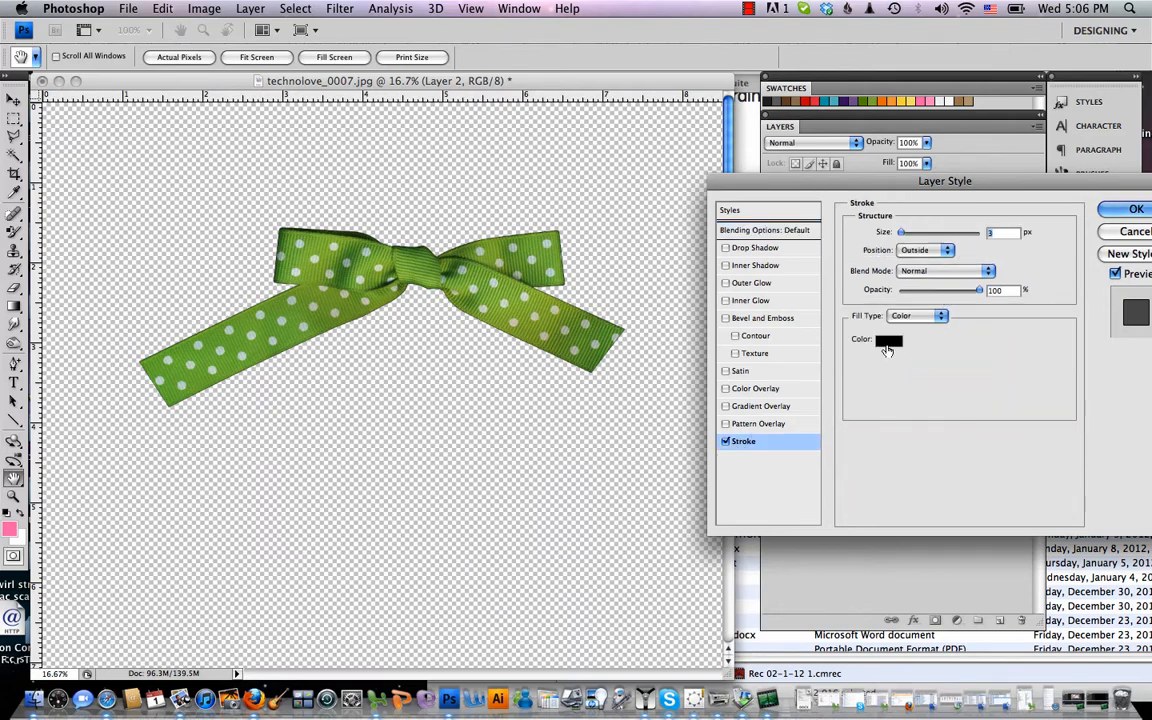
left_click(888, 340)
left_click(906, 367)
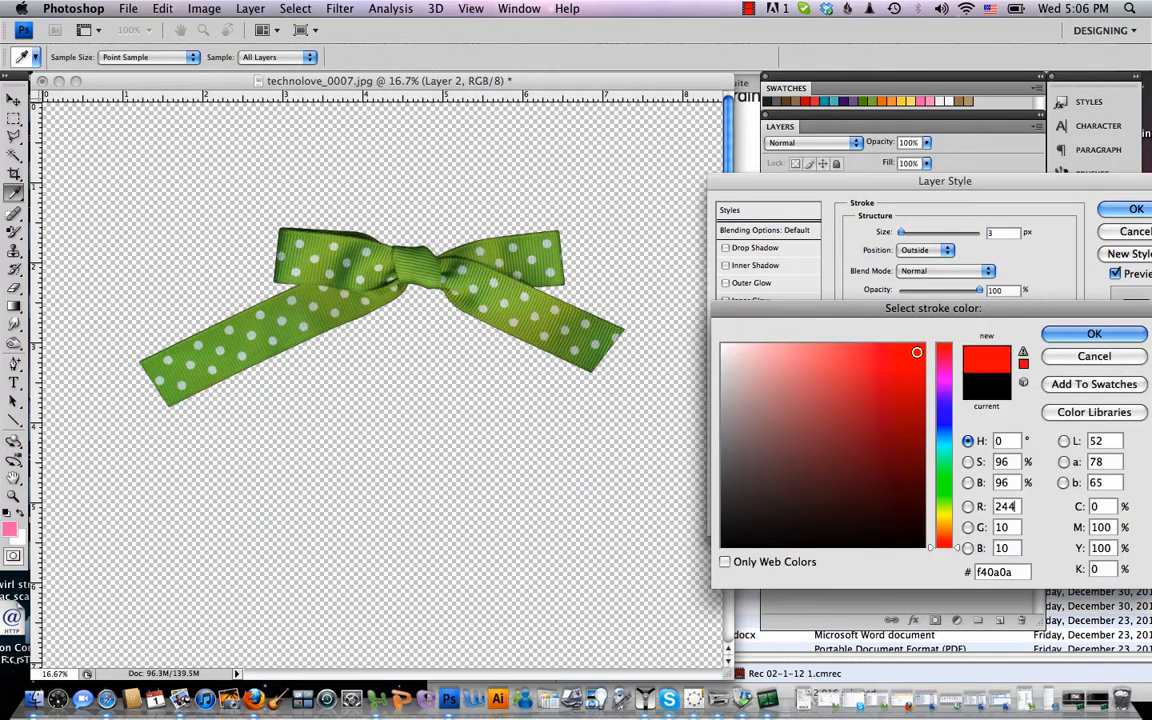
left_click(1094, 334)
left_click(1102, 210)
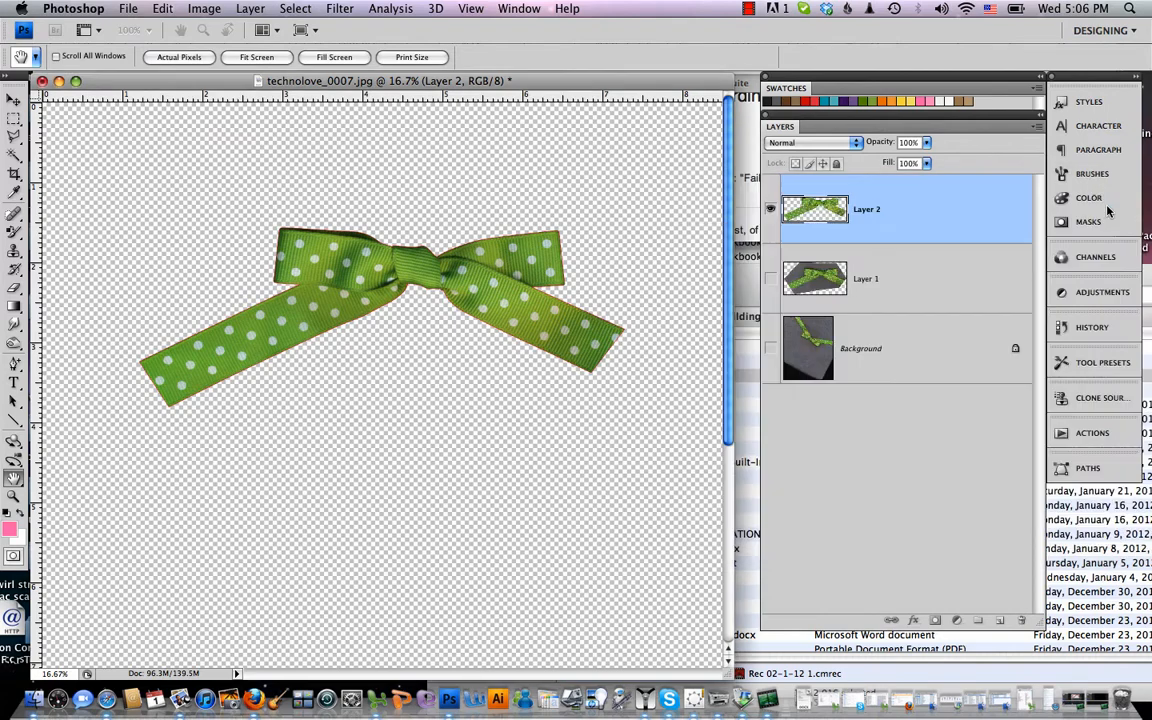
Inspect the bow cutout's red outline at 50% zoom along the loops, knot and both tails for stray or uneven edges
key("super+plus")
key("super+plus")
key("super+plus")
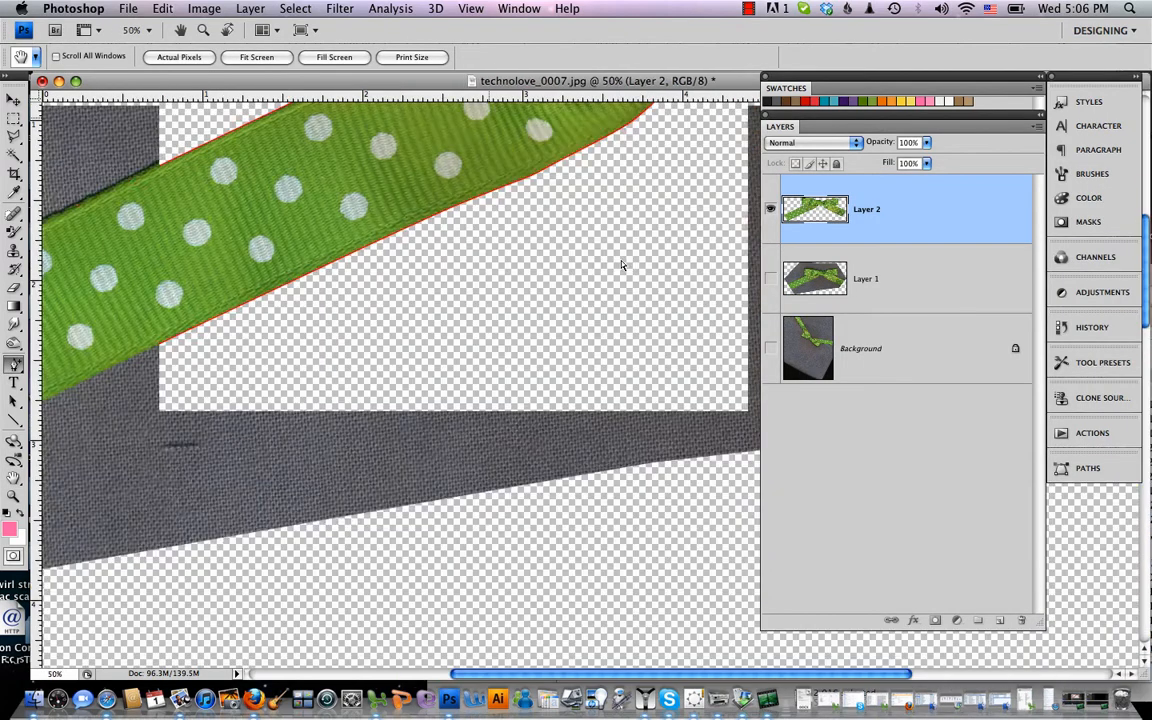
scroll(621, 265, "up", 5)
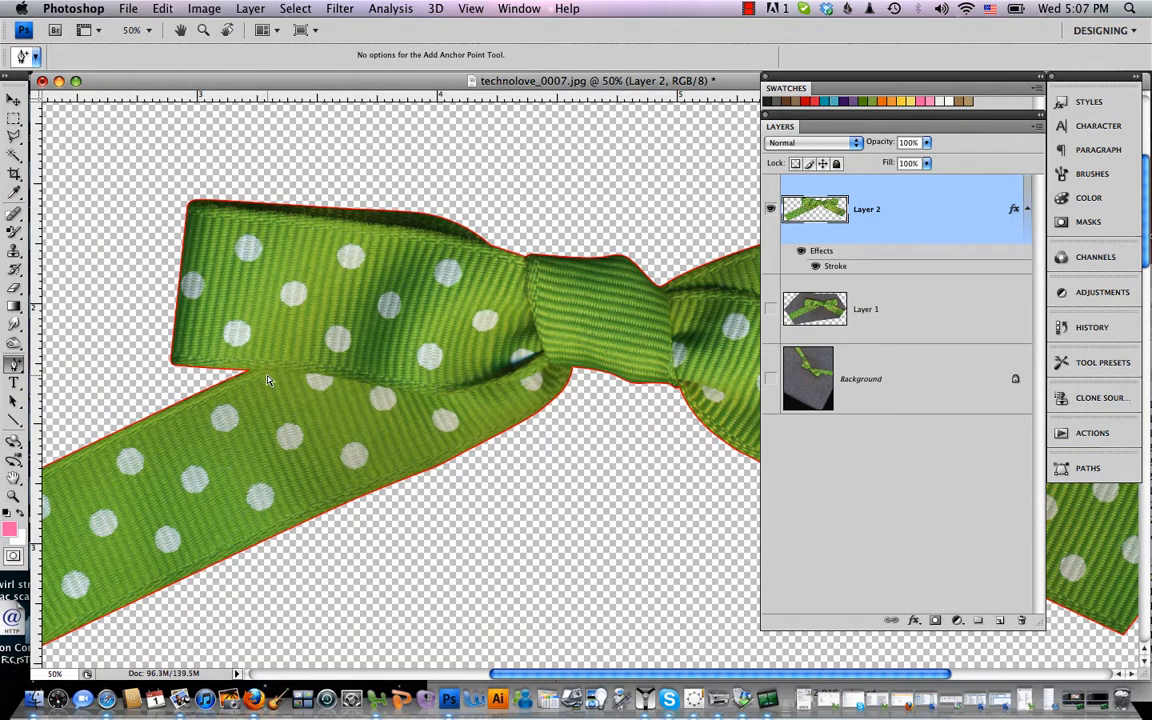
scroll(277, 361, "down", 2)
scroll(277, 361, "left", 2)
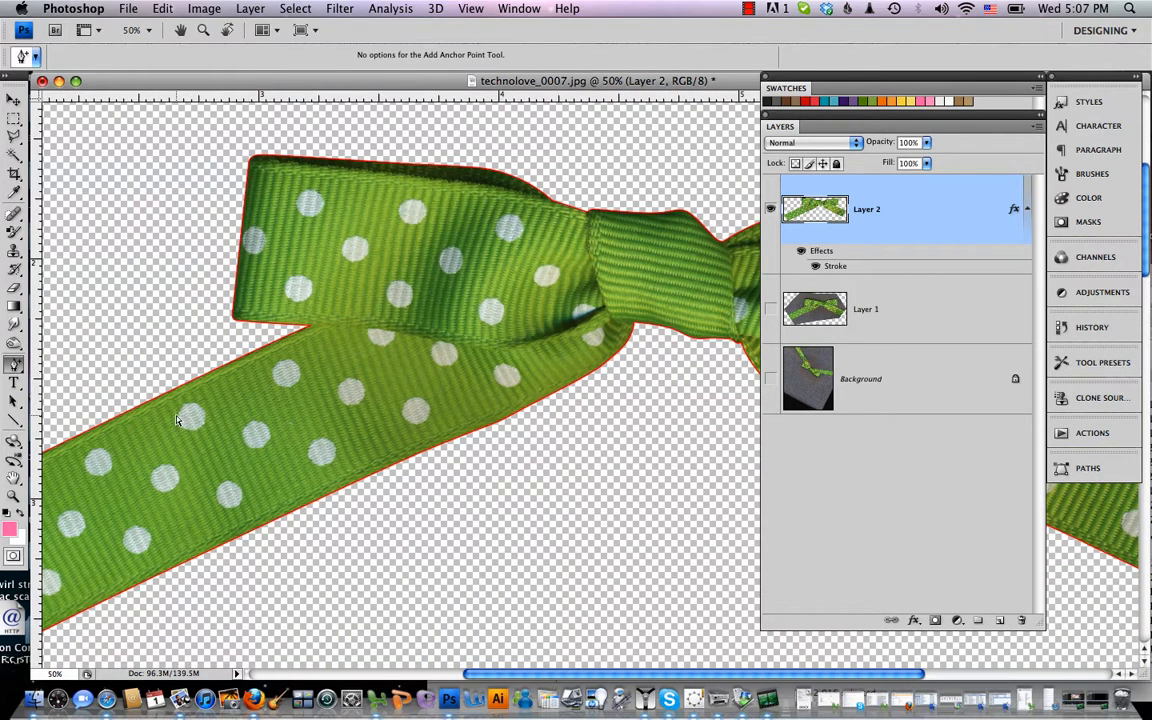
scroll(223, 424, "left", 5)
scroll(223, 424, "down", 1)
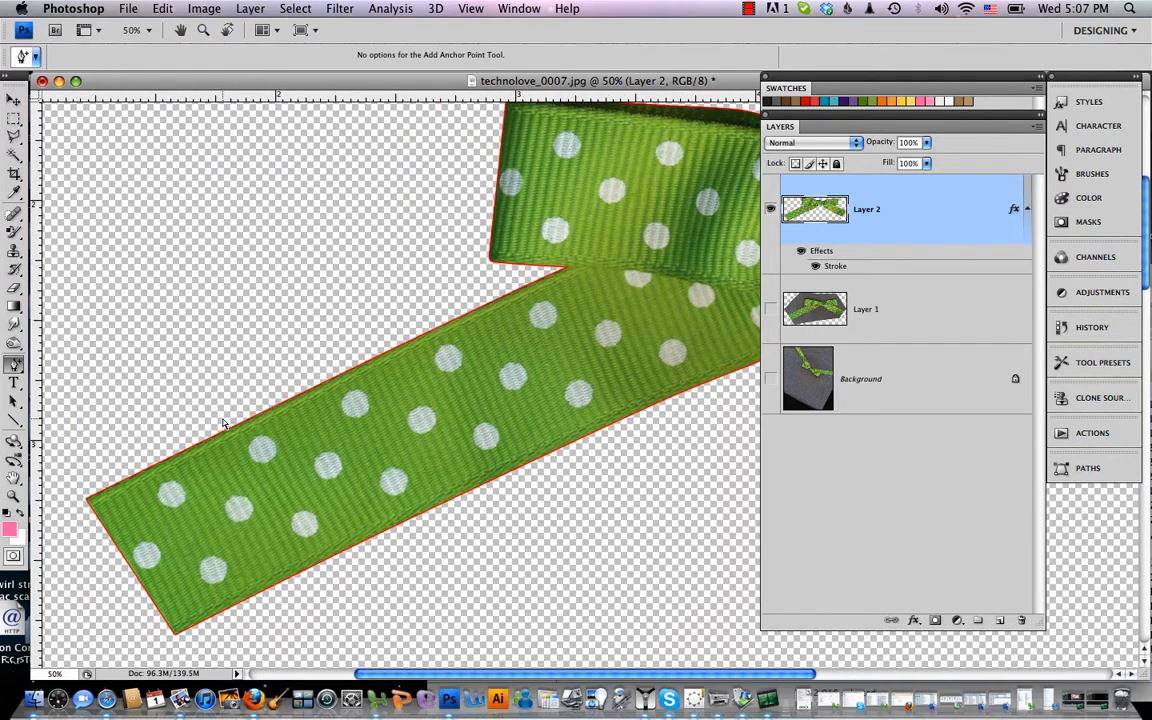
scroll(223, 424, "right", 8)
scroll(223, 424, "down", 1)
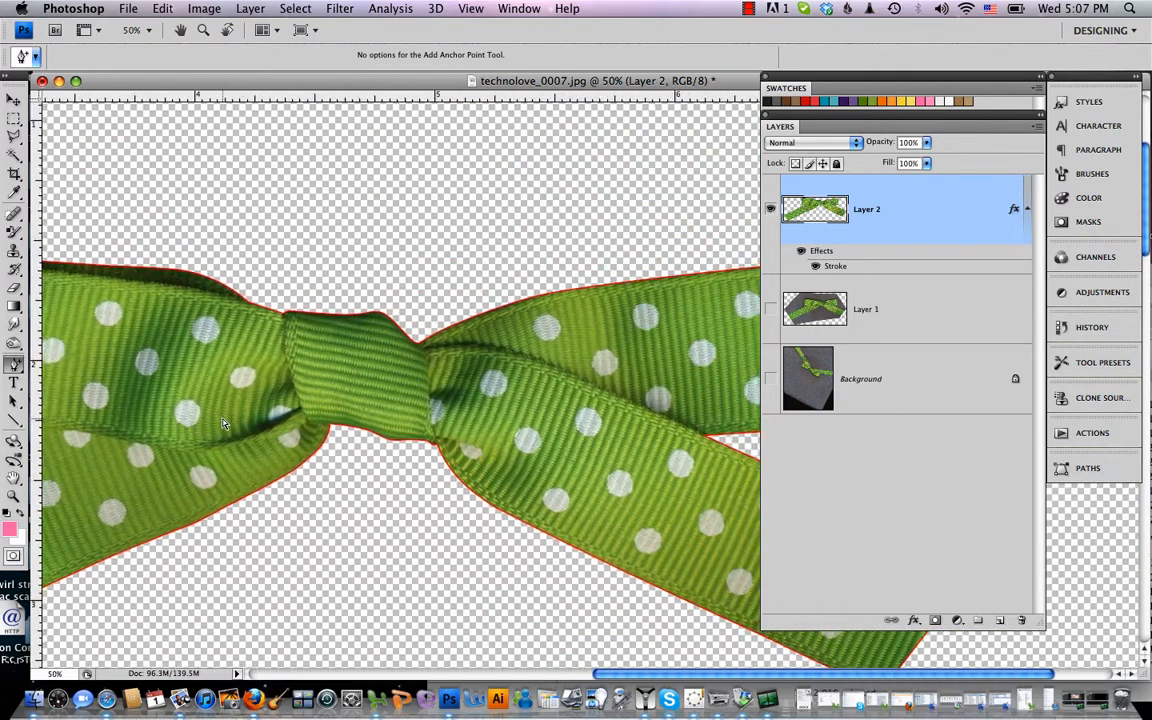
scroll(223, 424, "right", 5)
scroll(223, 424, "down", 2)
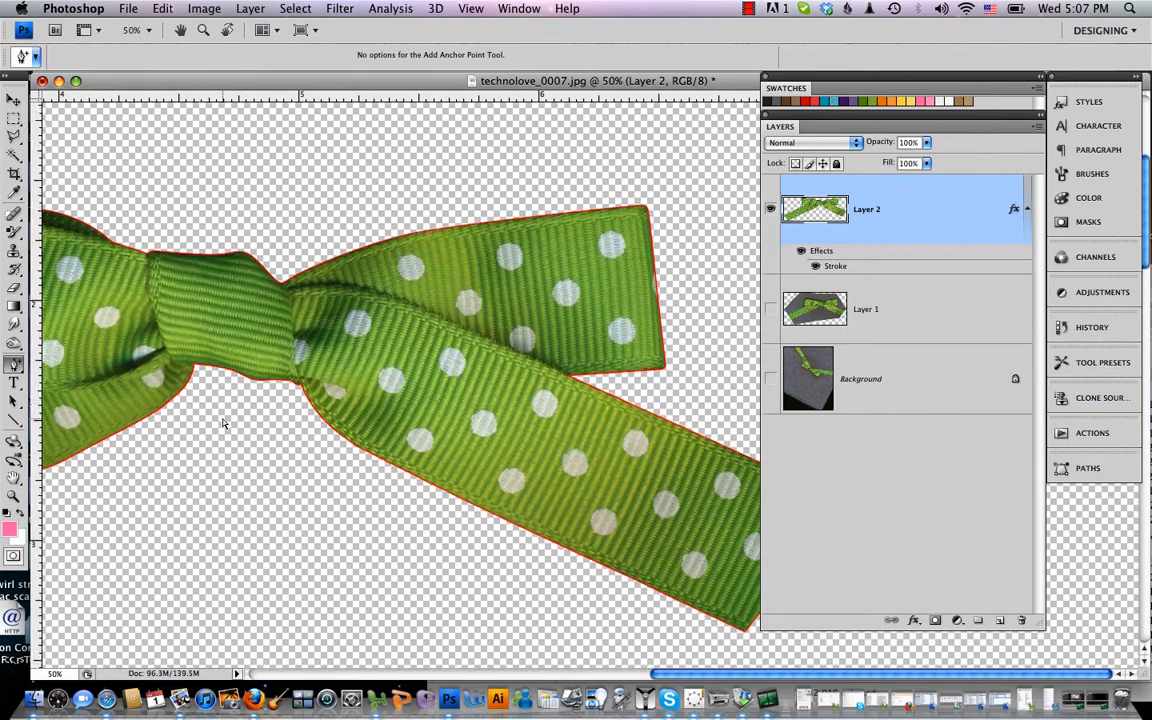
scroll(223, 424, "left", 10)
scroll(223, 424, "up", 3)
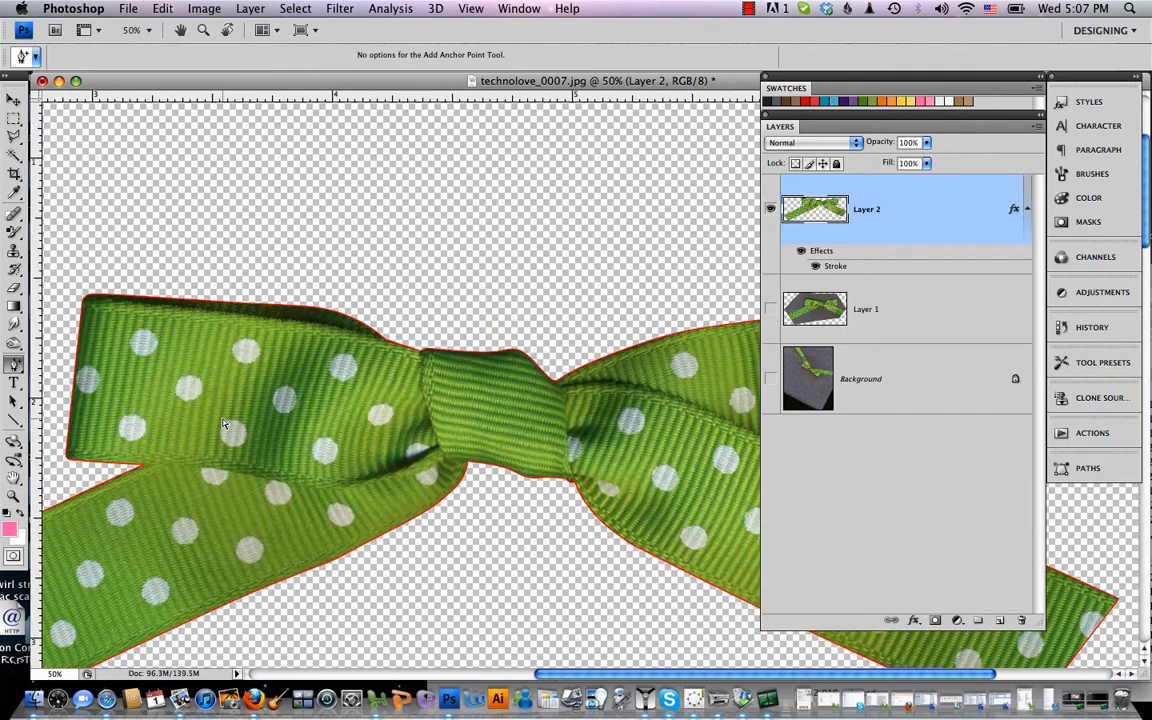
Clear the red Stroke layer style from the extracted bow on Layer 2
key("super+minus")
key("super+minus")
key("super+minus")
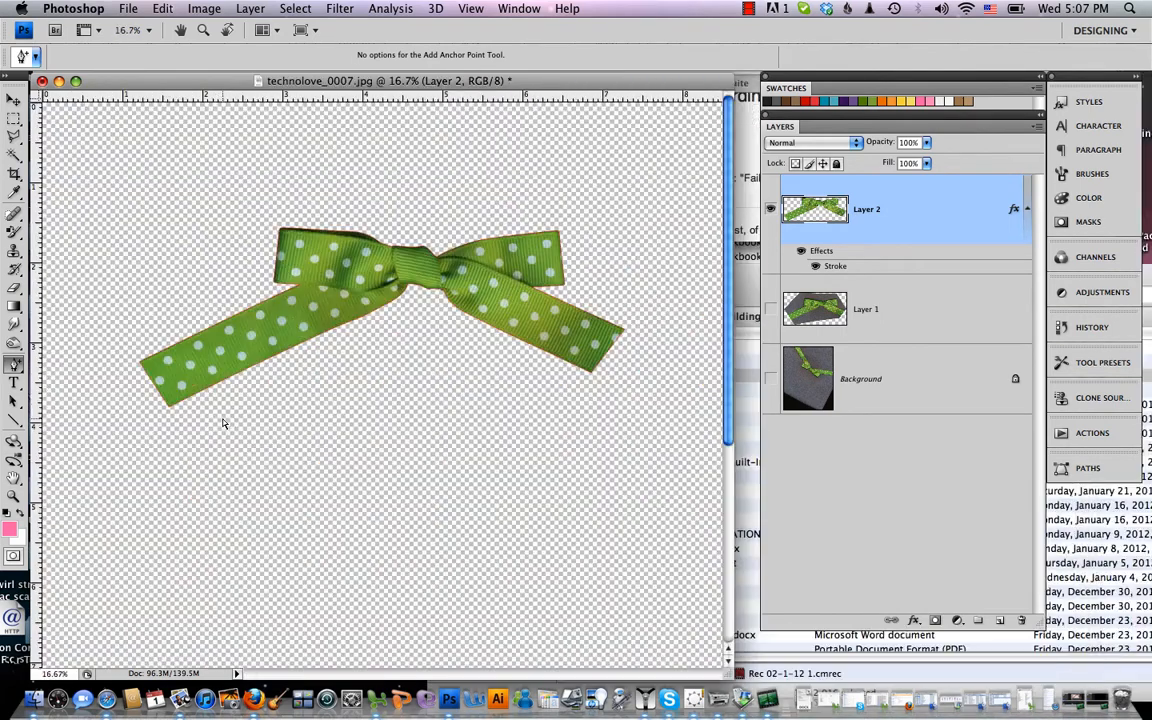
right_click(942, 208)
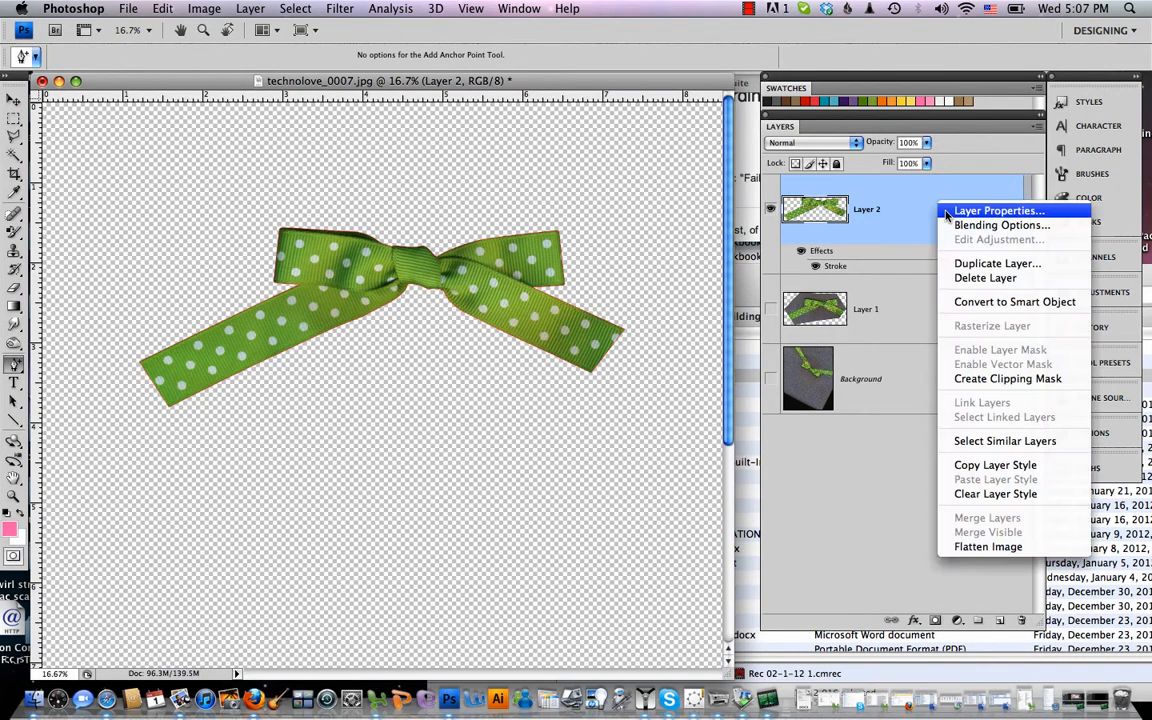
left_click(995, 493)
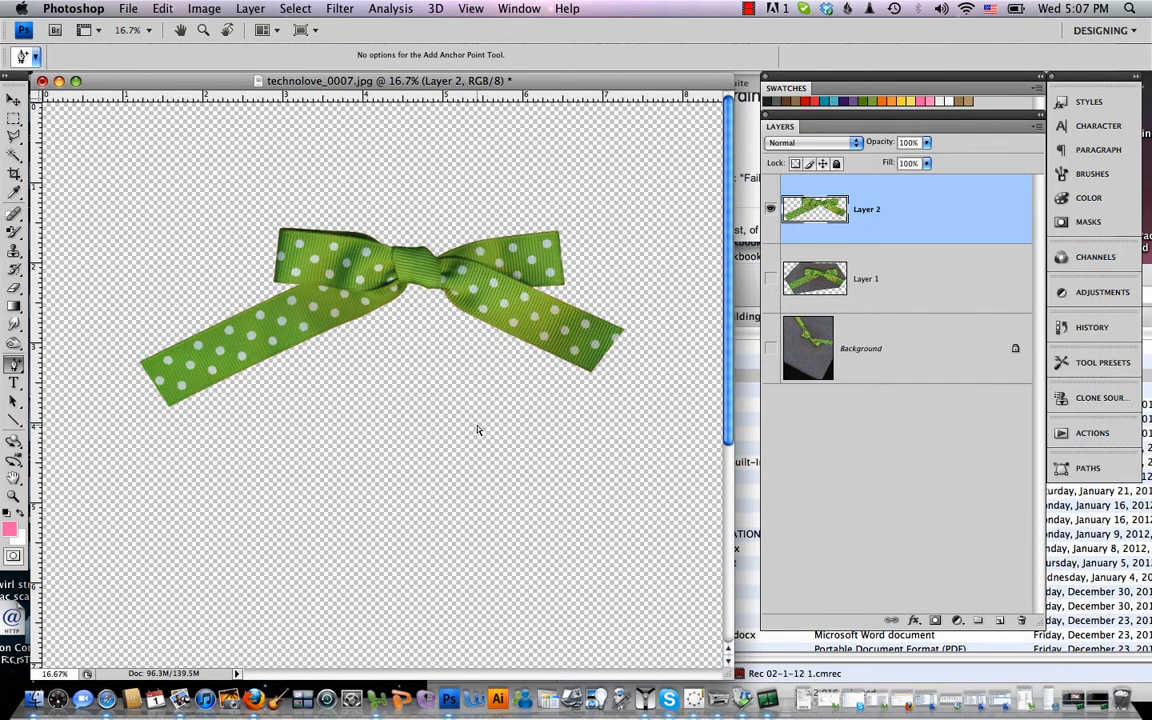